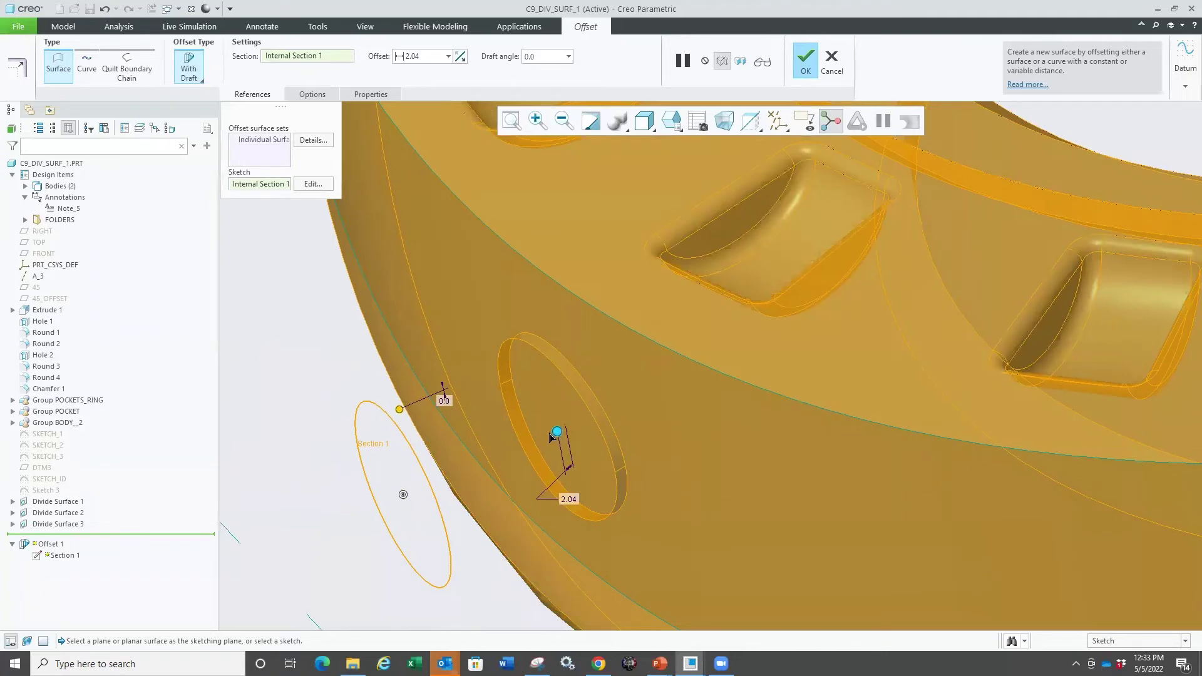
- Adjust the circular With Draft offset to a 3.10 offset and a 21.0 degree draft angle
drag(550, 438, 551, 441)
drag(412, 413, 454, 388)
middle_drag(488, 376, 551, 404)
scroll(550, 398, up, 1)
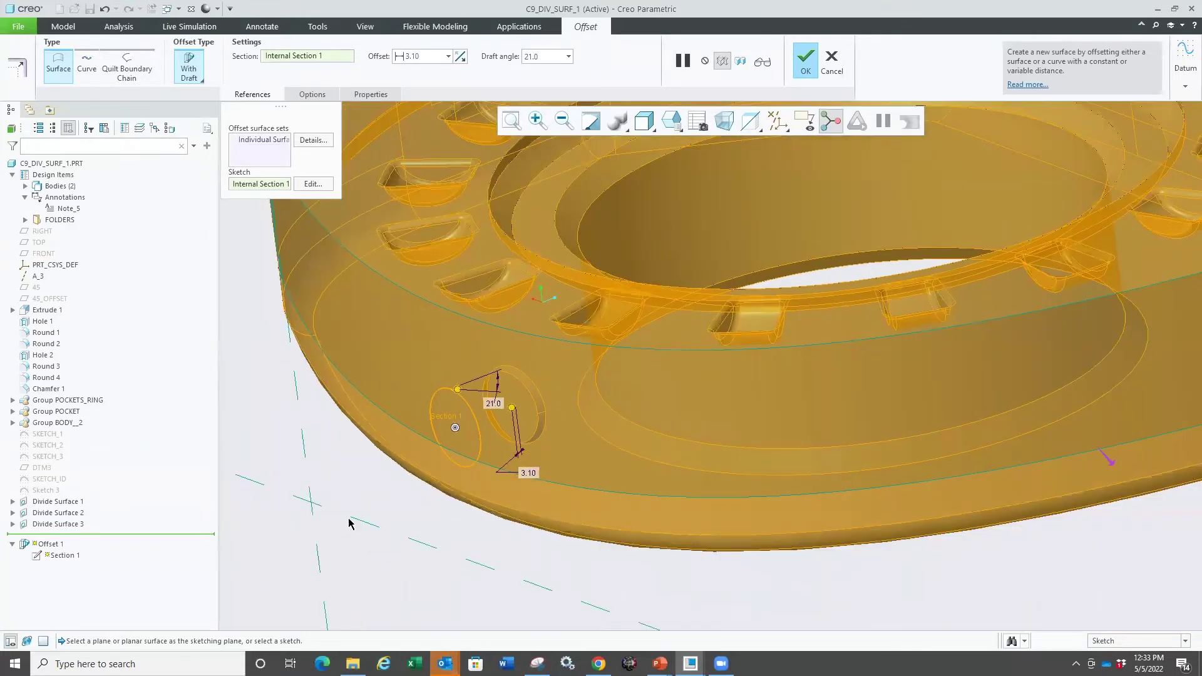
- Edit the offset's internal section and delete the circle from it
click(313, 183)
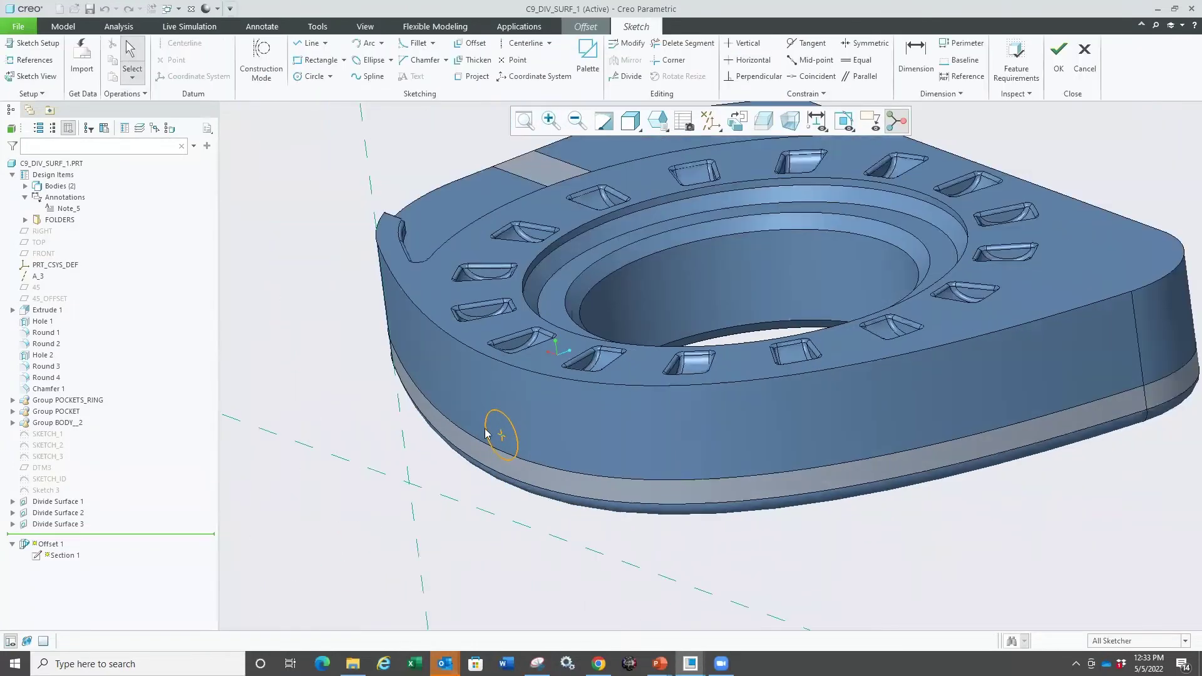
drag(441, 379, 544, 490)
key(Delete)
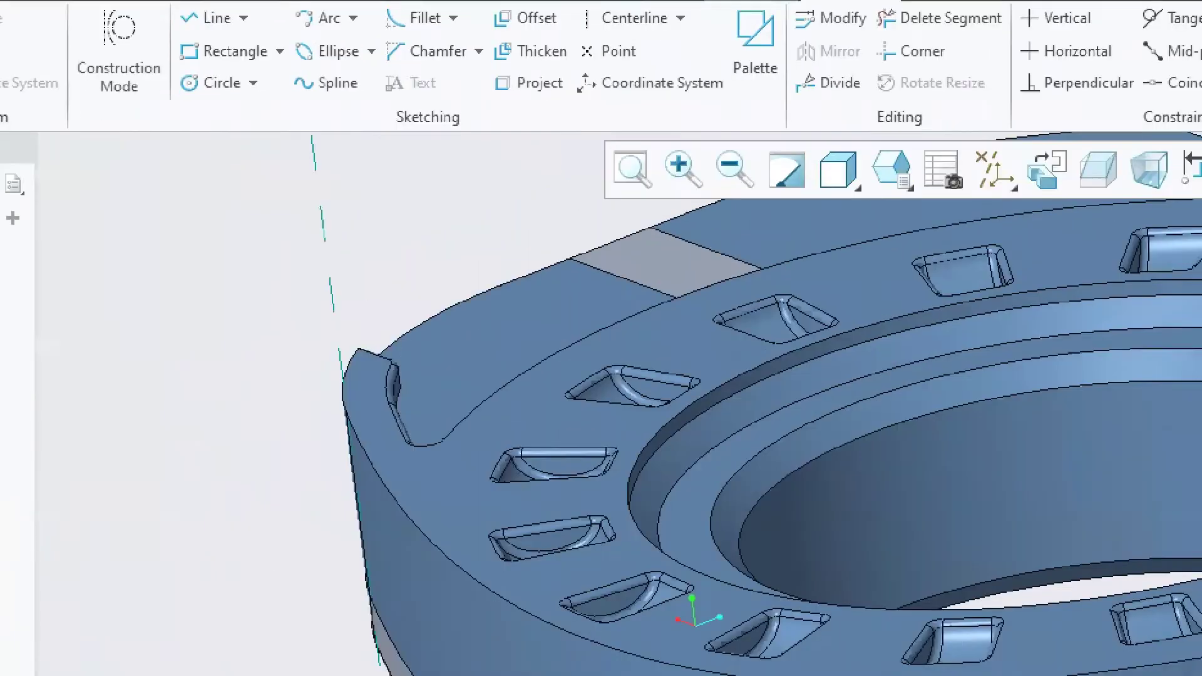
mouse_move(382, 65)
ctrl+mouse_down()
mouse_move(432, 92)
mouse_move(426, 73)
ctrl+mouse_up()
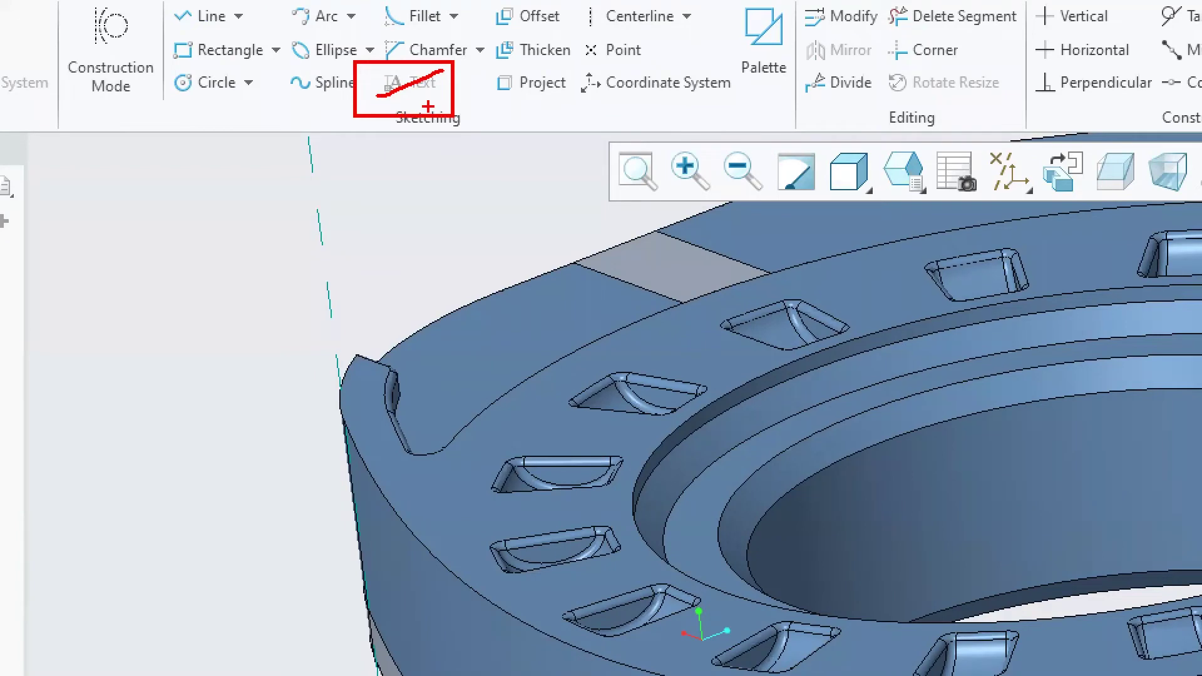
key(Escape)
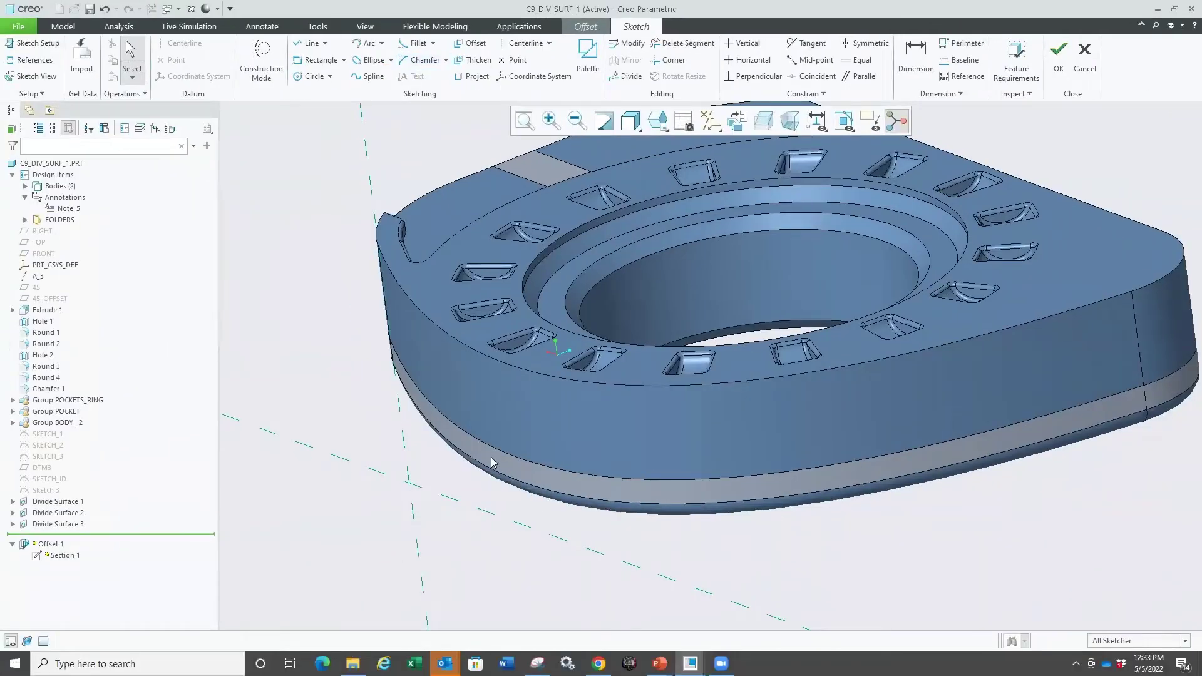
- Quit the section sketch without saving and cancel the circular offset feature
scroll(491, 462, down, 3)
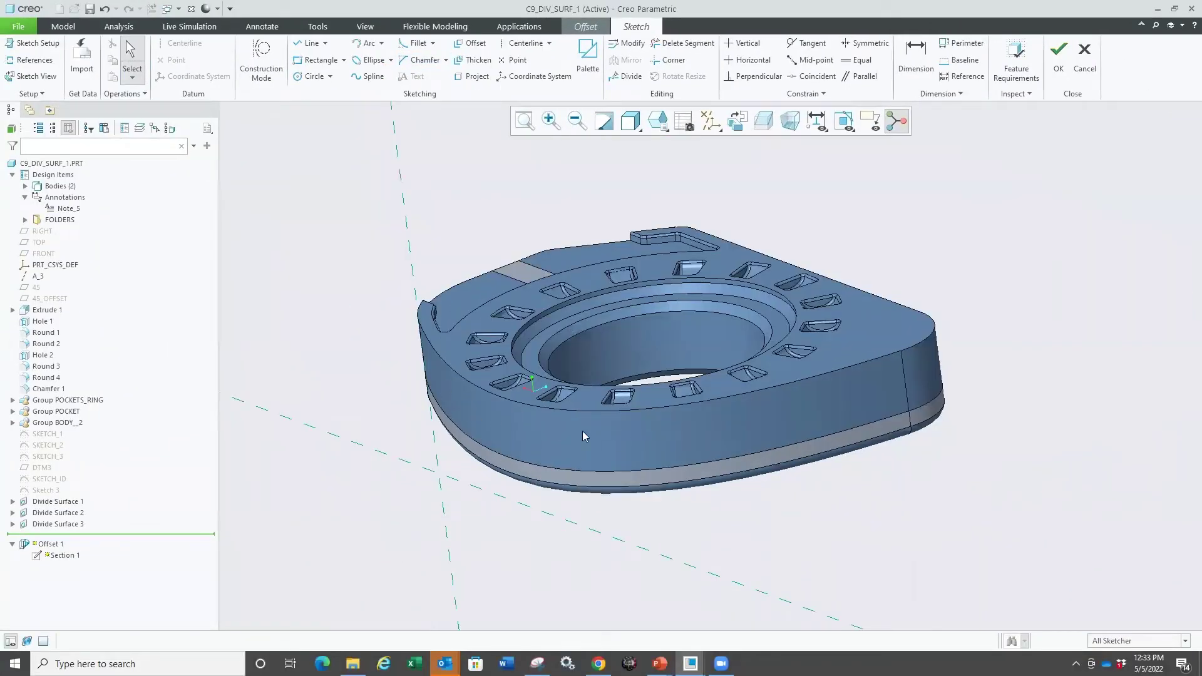
scroll(582, 436, up, 5)
scroll(689, 388, down, 3)
click(1084, 60)
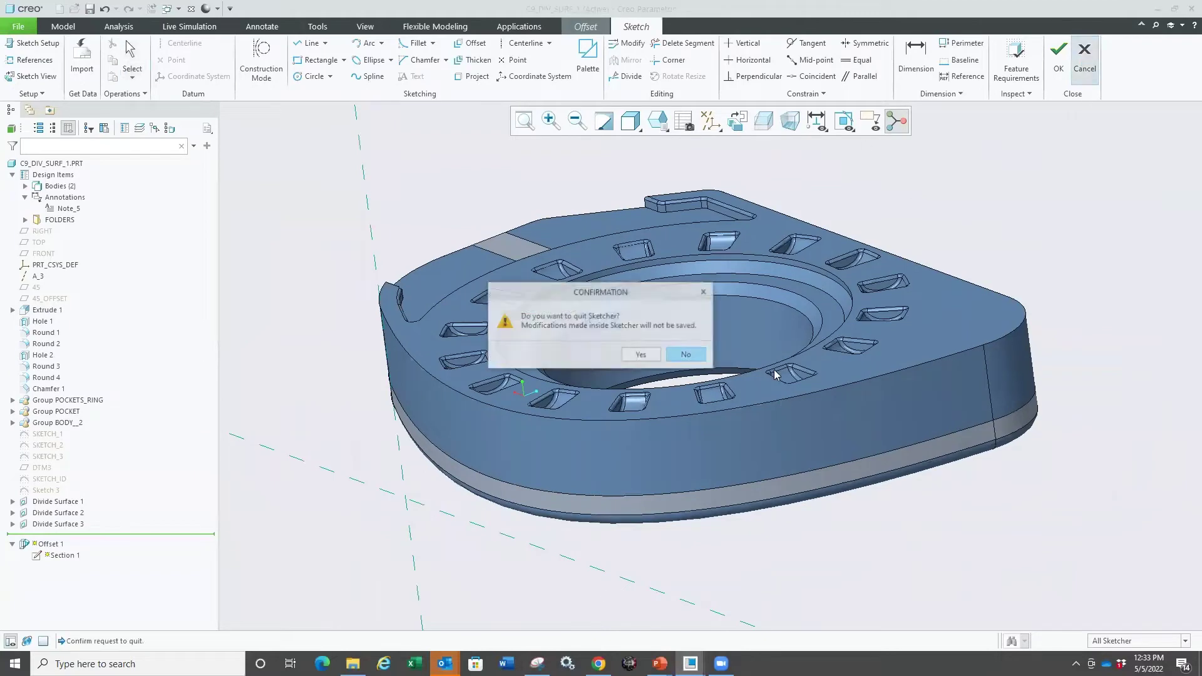
click(641, 355)
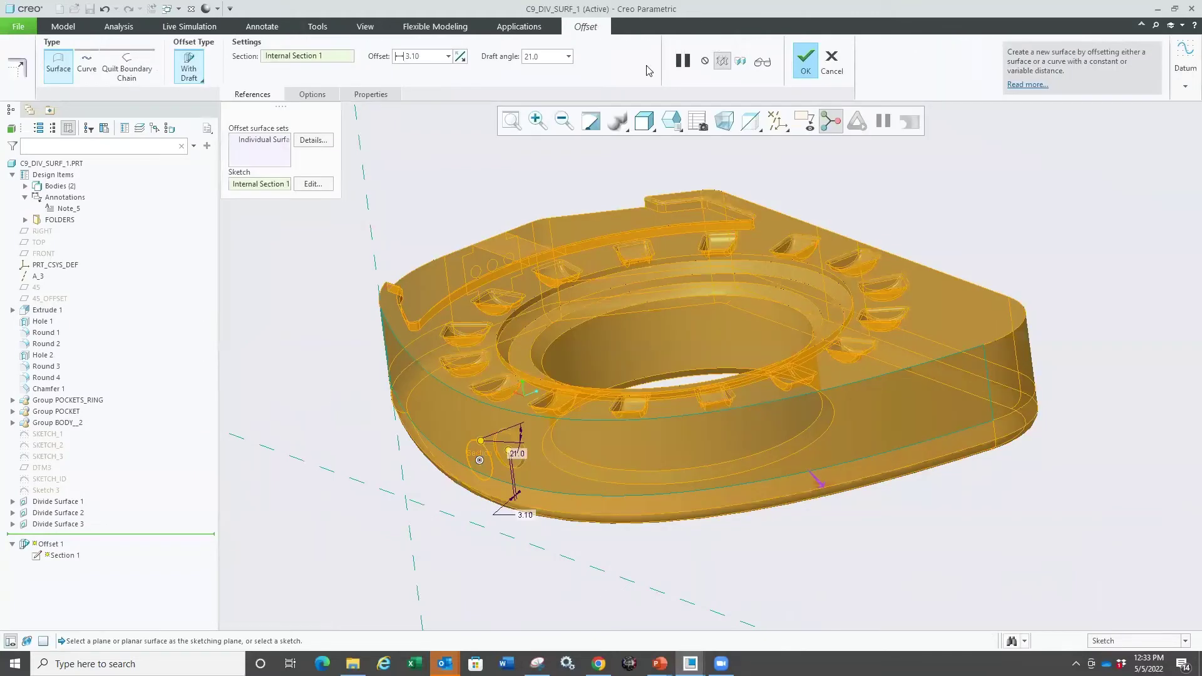
click(832, 63)
click(641, 355)
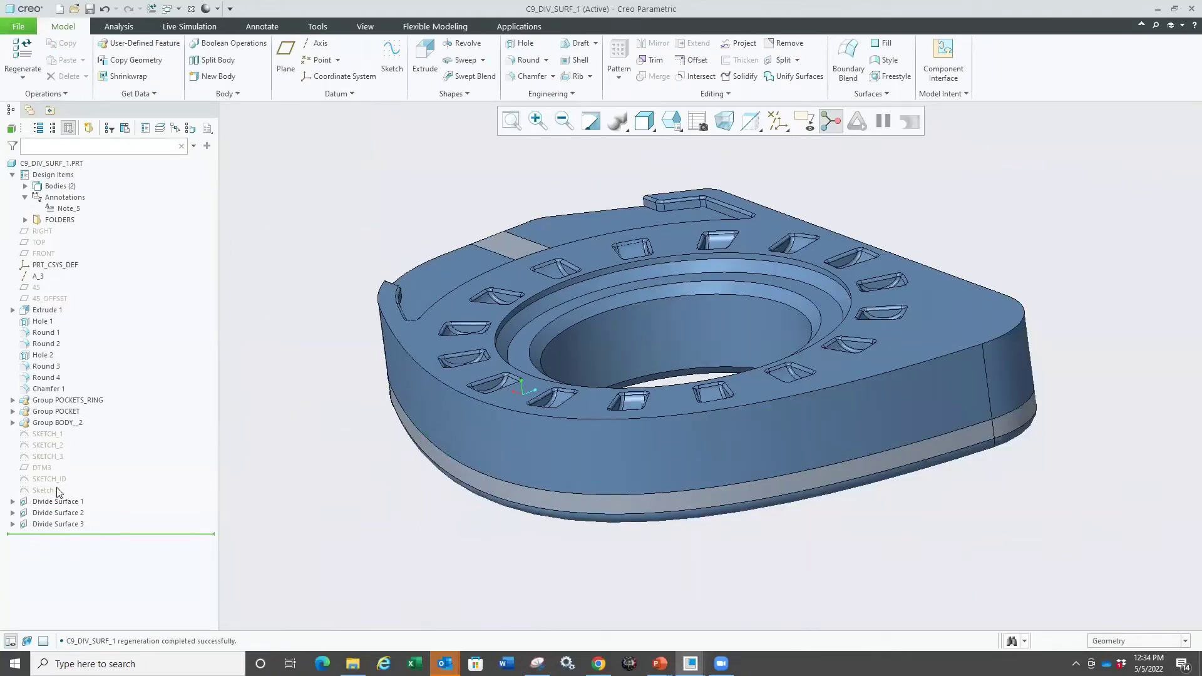
- Show the hidden SKETCH_ID text sketch beside the part's curved outer side
click(48, 457)
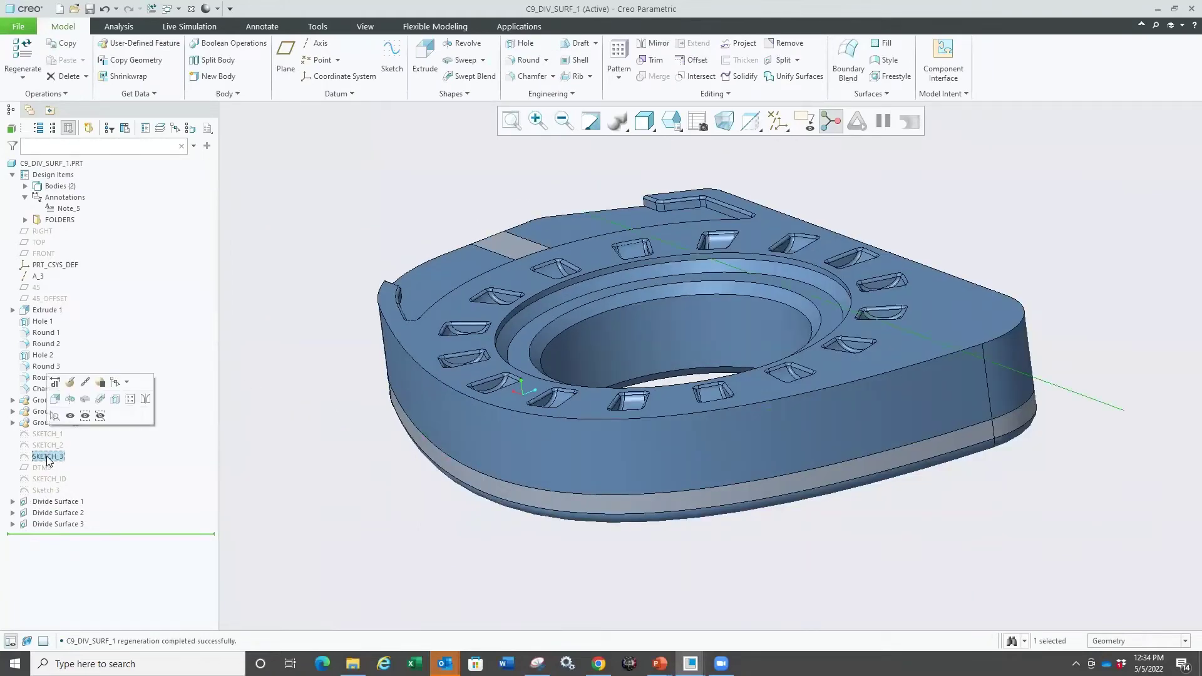
click(50, 480)
scroll(413, 482, down, 3)
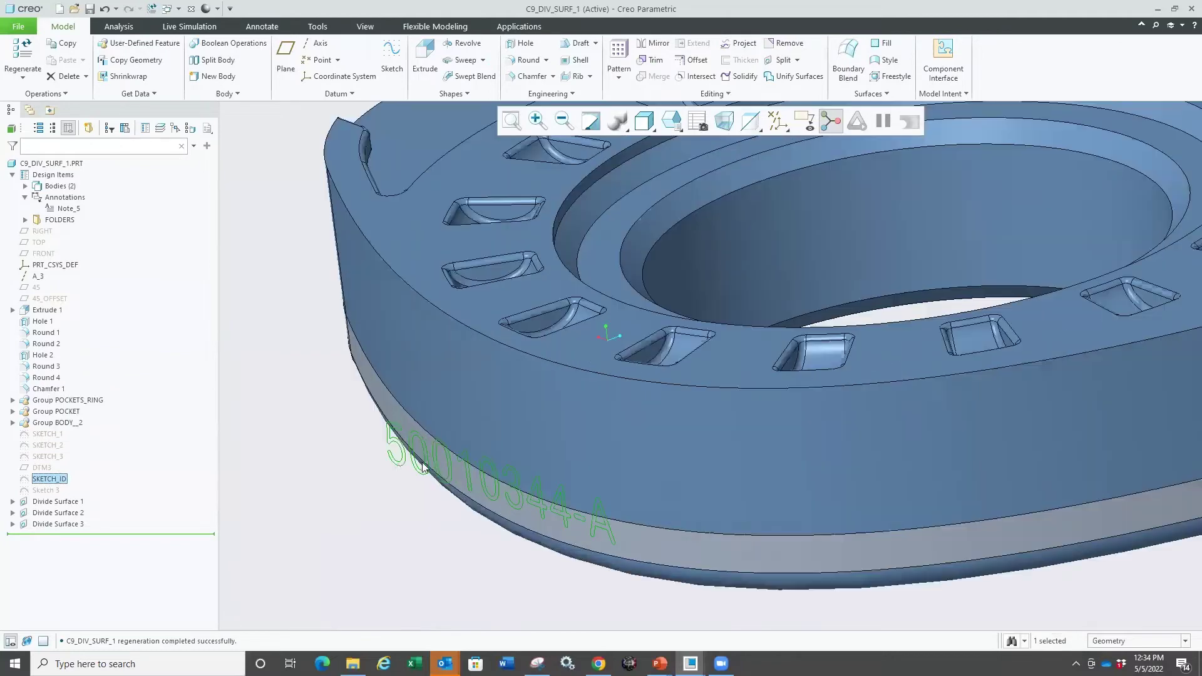
middle_drag(398, 466, 478, 371)
scroll(427, 515, up, 2)
click(261, 294)
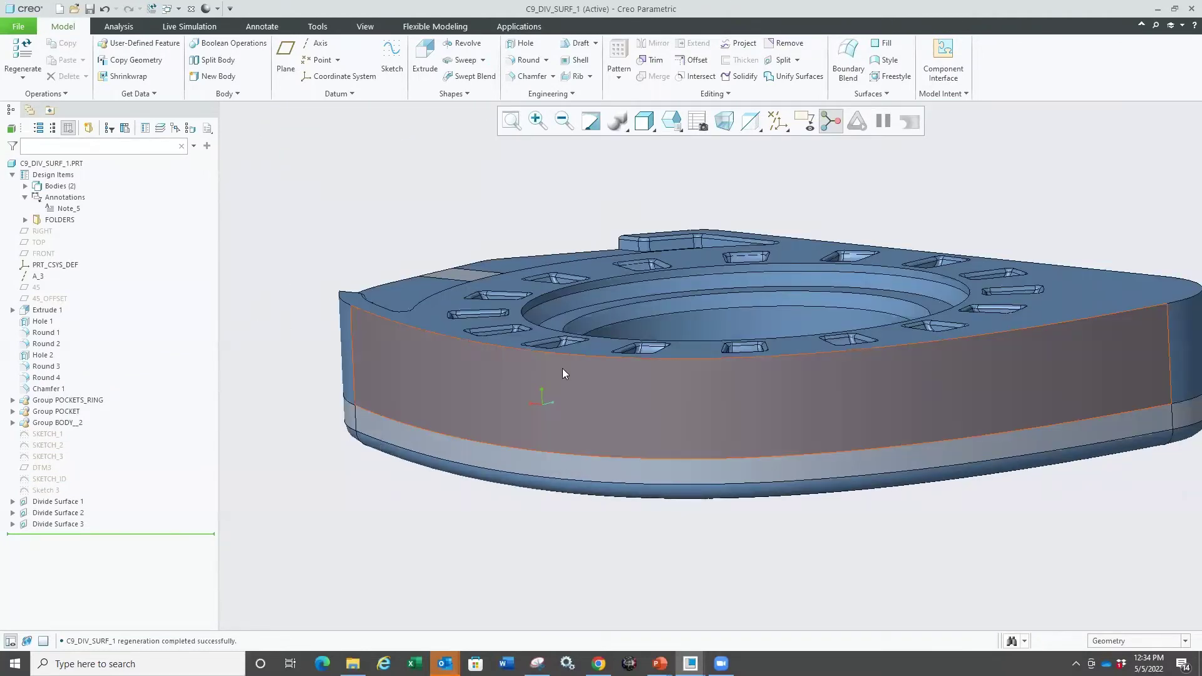
click(560, 374)
click(53, 479)
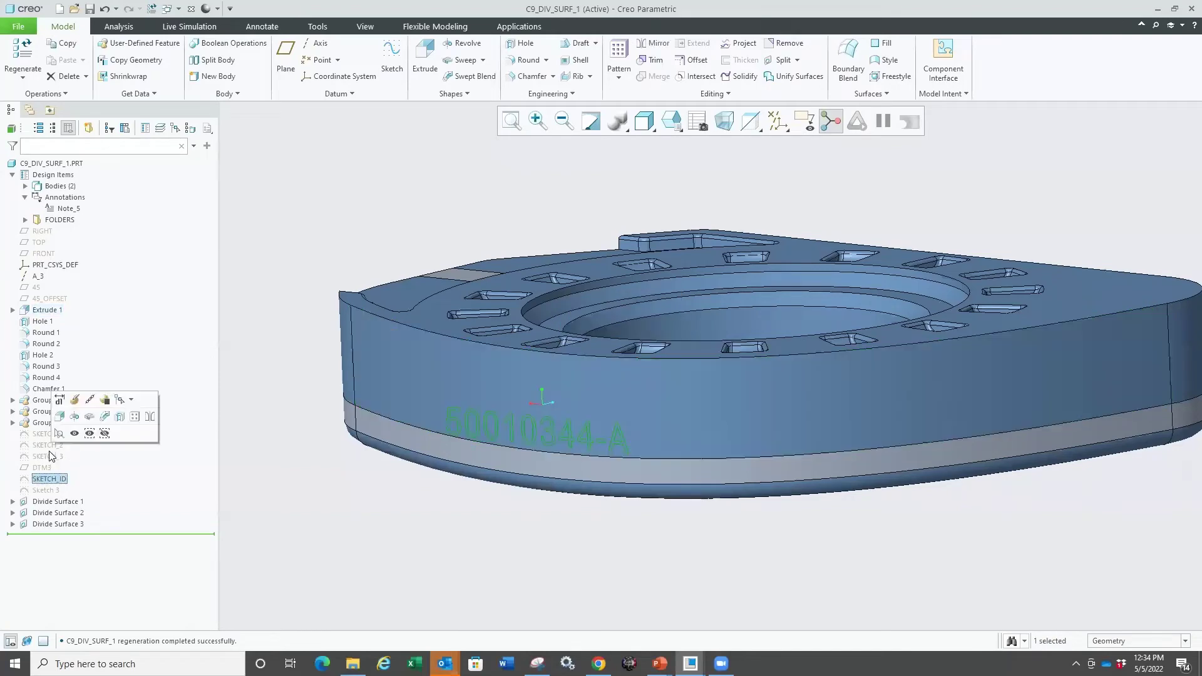
click(443, 493)
mouse_move(443, 493)
middle_down()
mouse_move(443, 518)
mouse_move(365, 421)
middle_up()
scroll(366, 421, down, 3)
- Start a With Draft offset of the curved outer side surface and define its internal sketch on datum plane DTM3
click(560, 417)
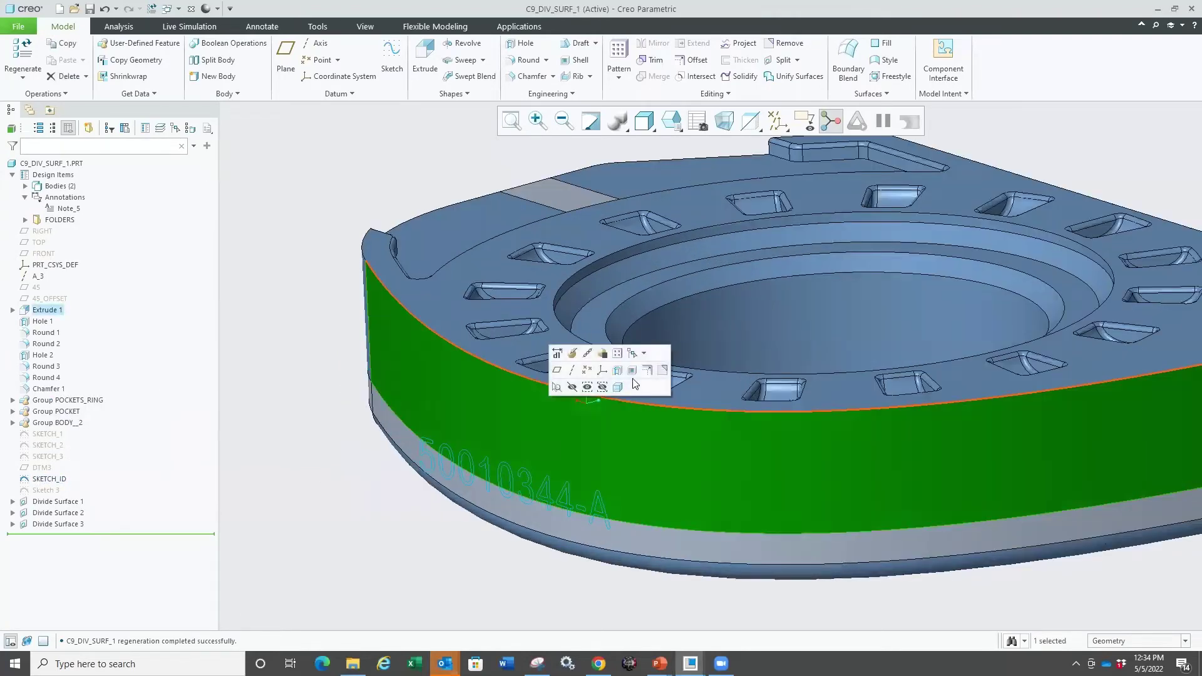
click(638, 375)
right_click(336, 498)
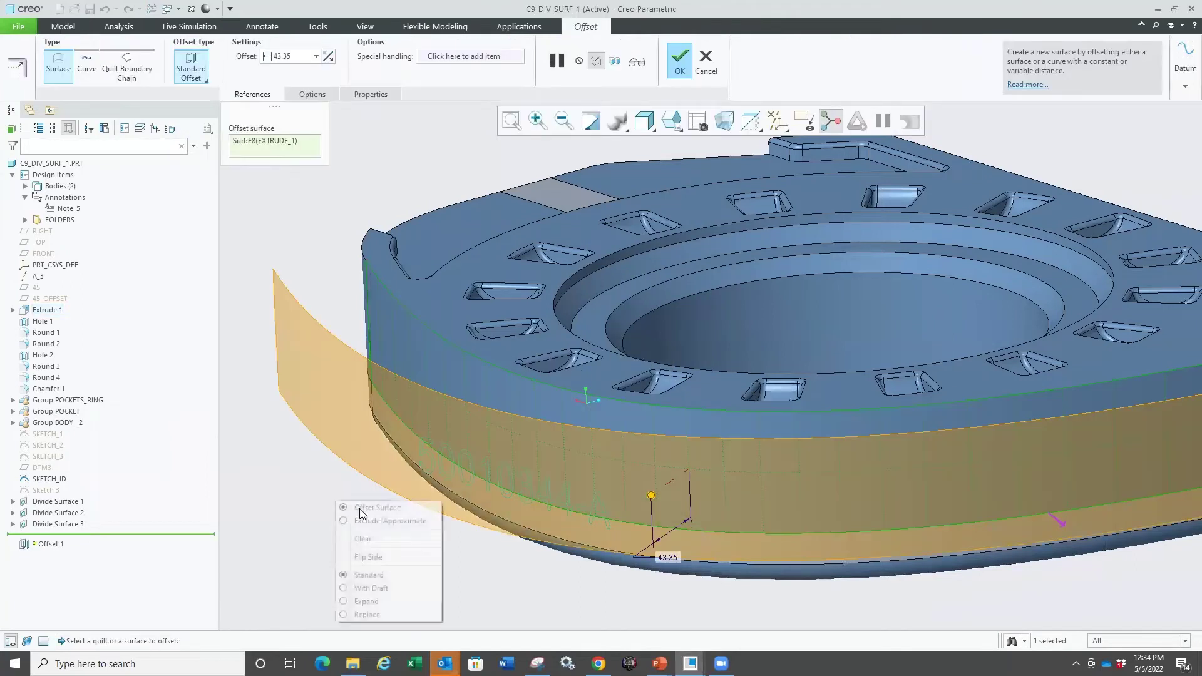
click(374, 592)
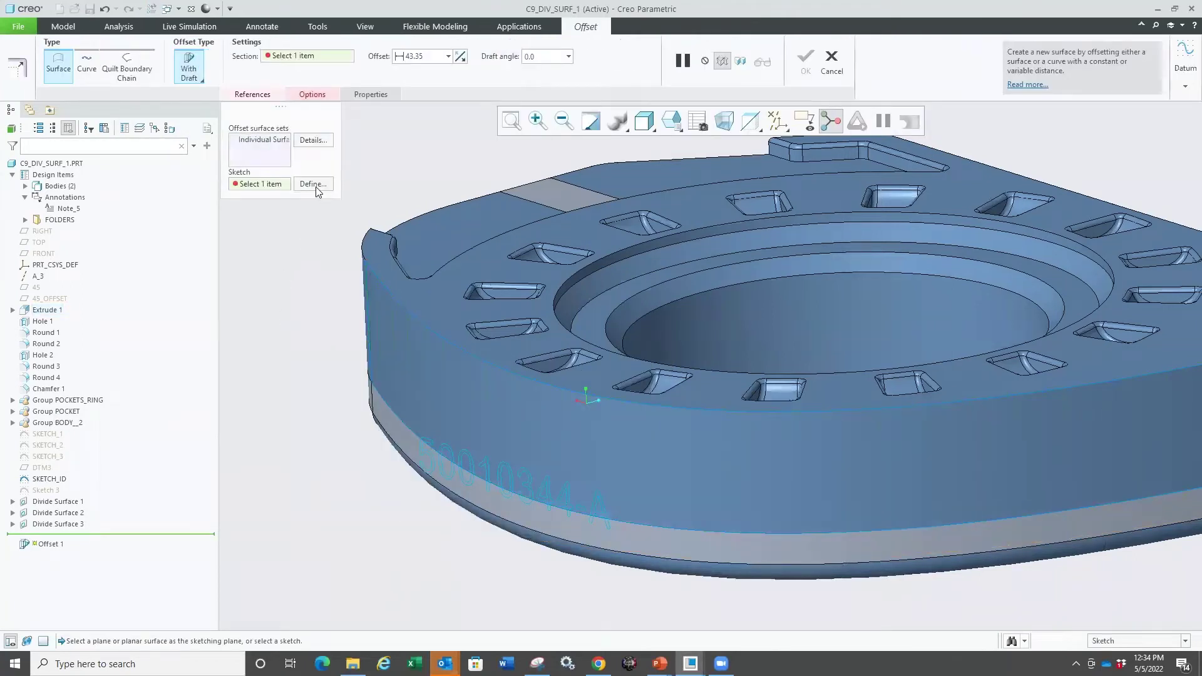
click(313, 183)
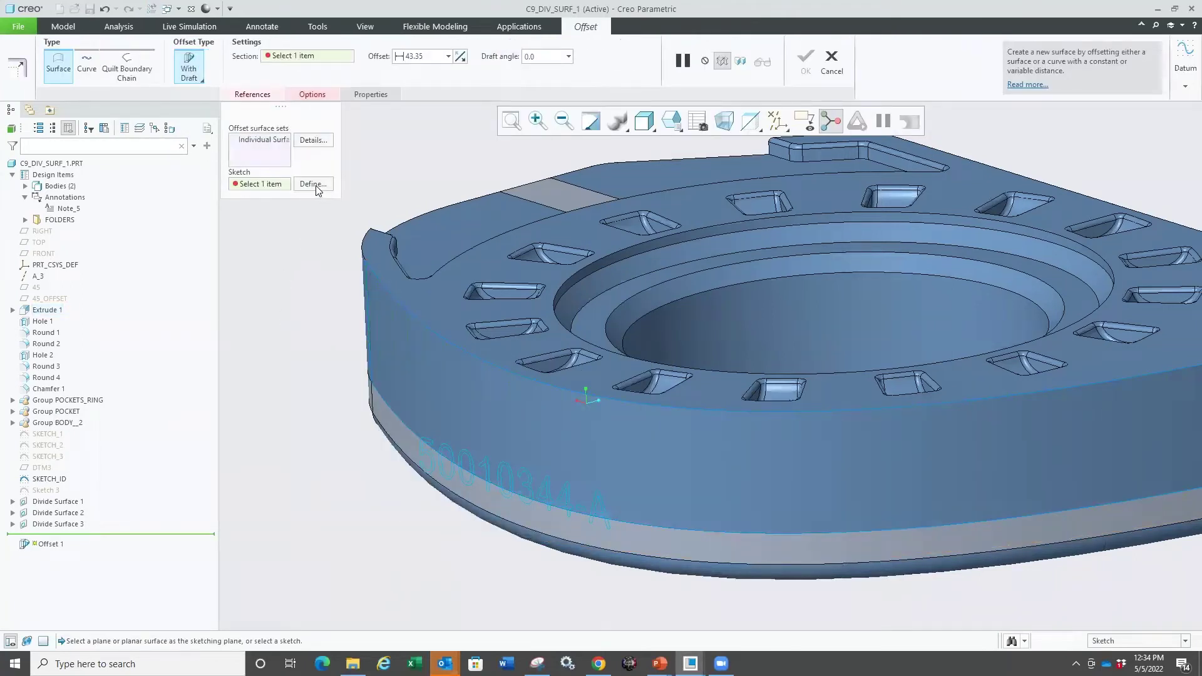
click(42, 467)
middle_click(341, 490)
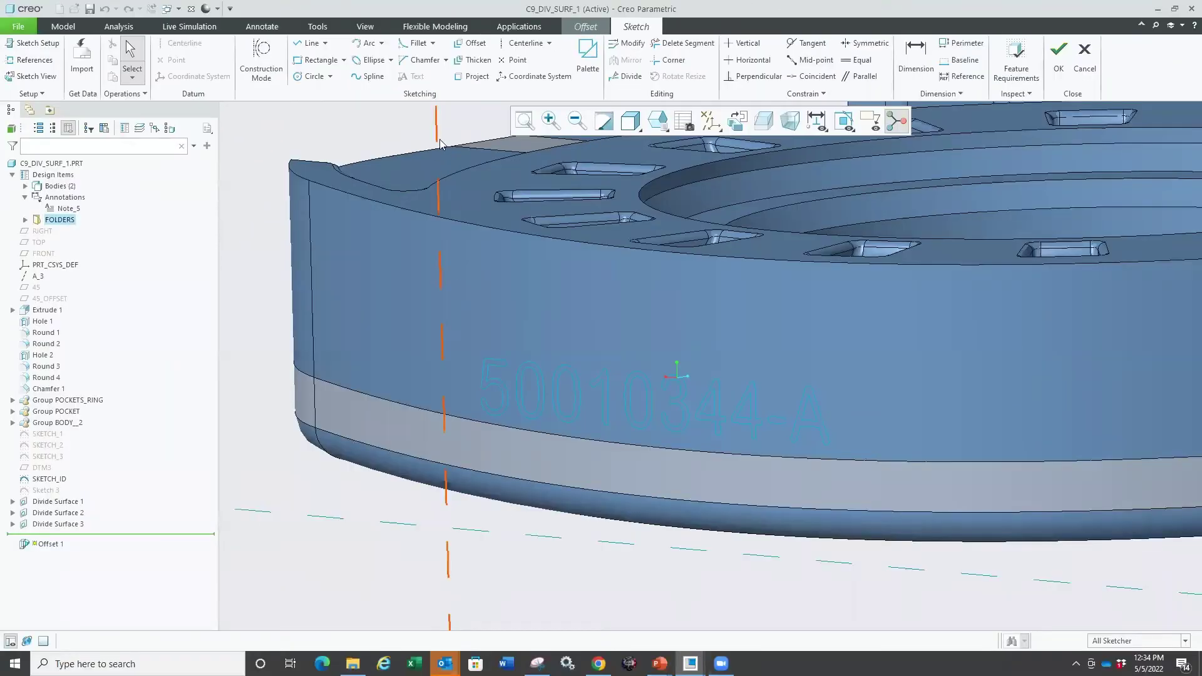
- Project the chained outline of the digit 5 from SKETCH_ID into the offset sketch
click(474, 76)
scroll(491, 393, down, 1)
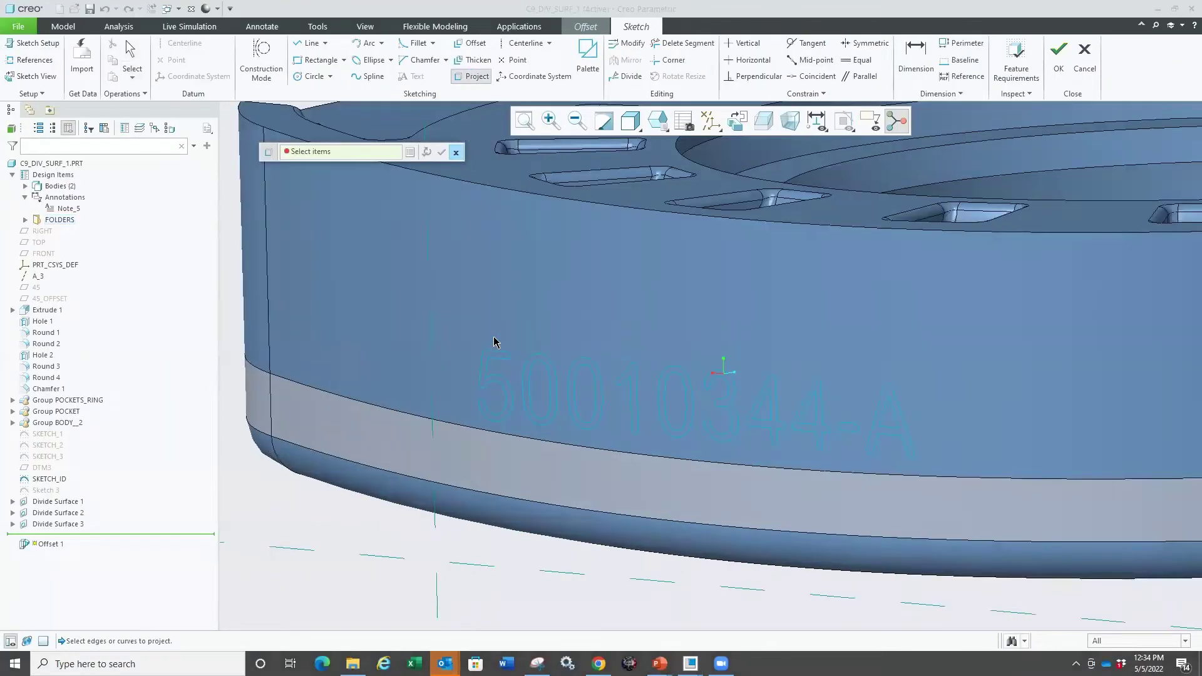
scroll(494, 341, down, 2)
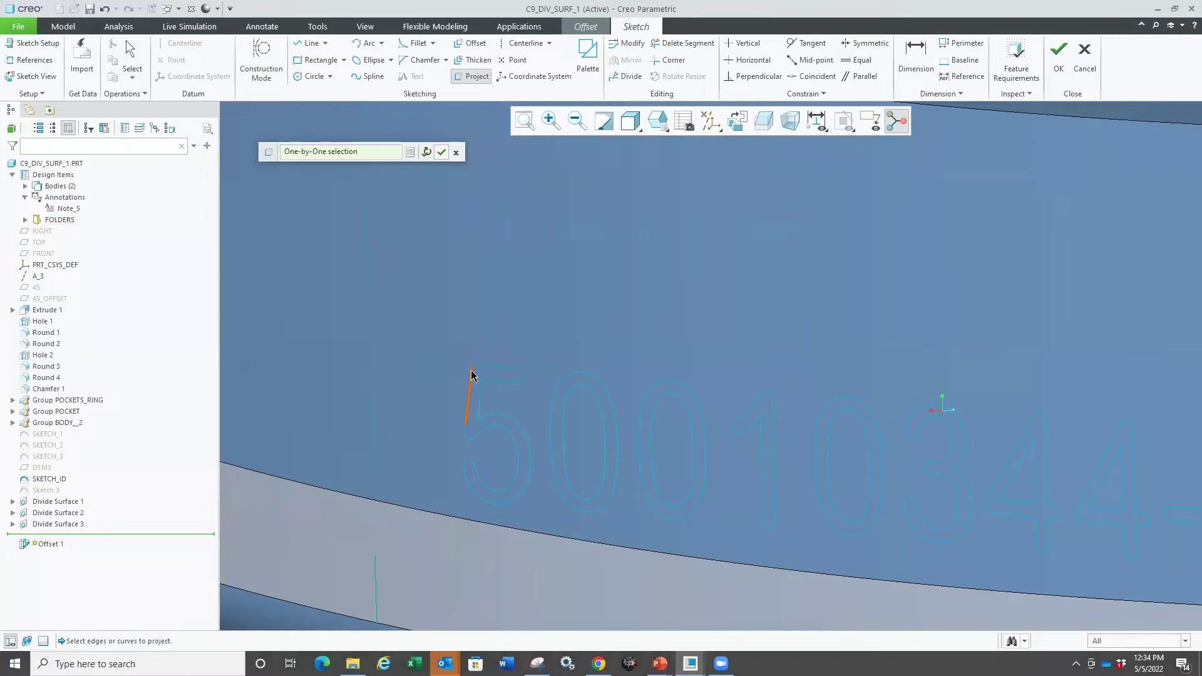
click(470, 371)
scroll(456, 397, down, 2)
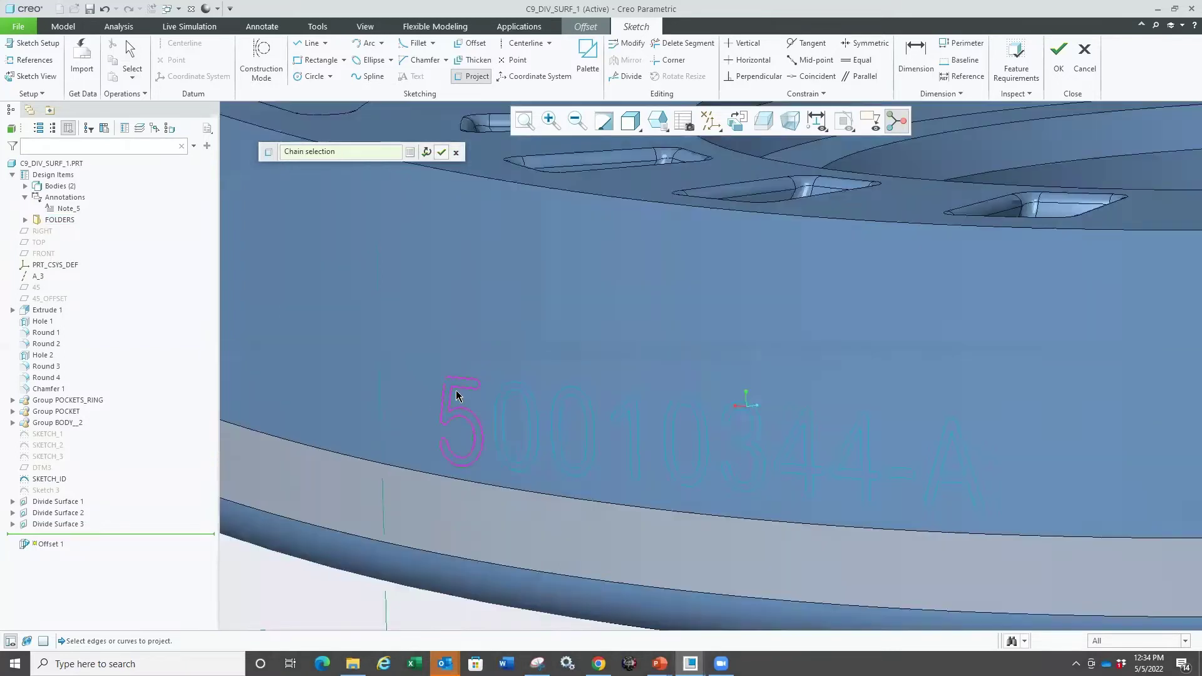
middle_click(376, 338)
click(421, 372)
scroll(421, 372, up, 2)
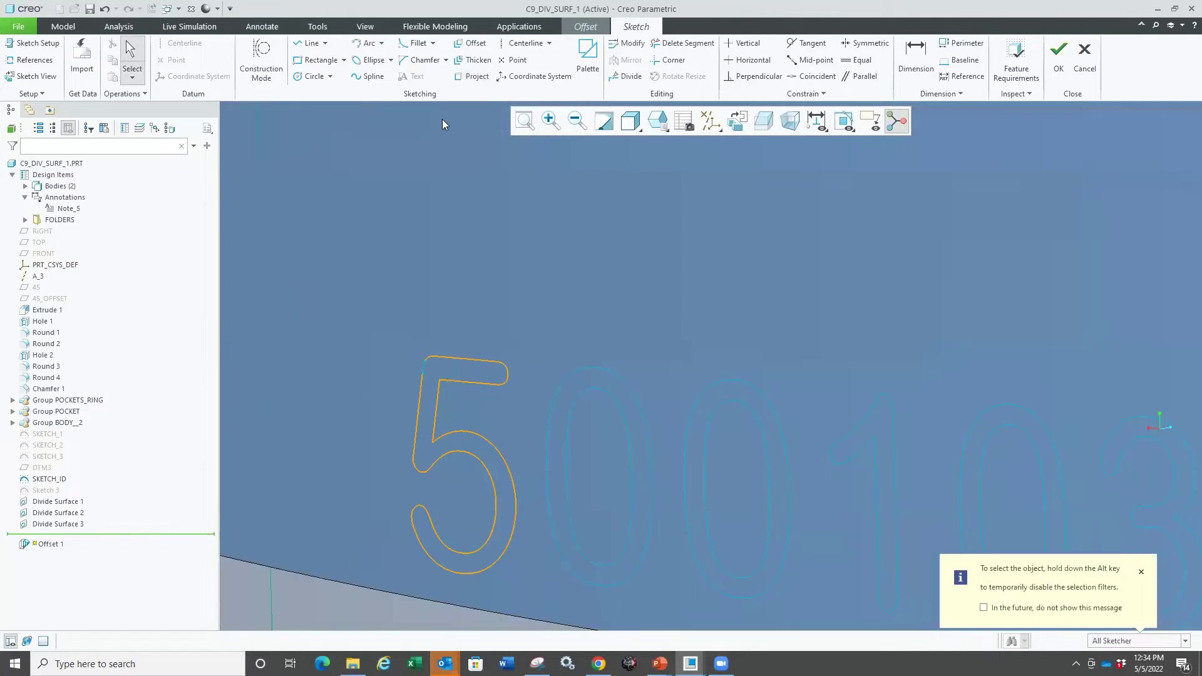
- Try to project the missing corner segment of the digit 5's outline
click(473, 76)
click(423, 370)
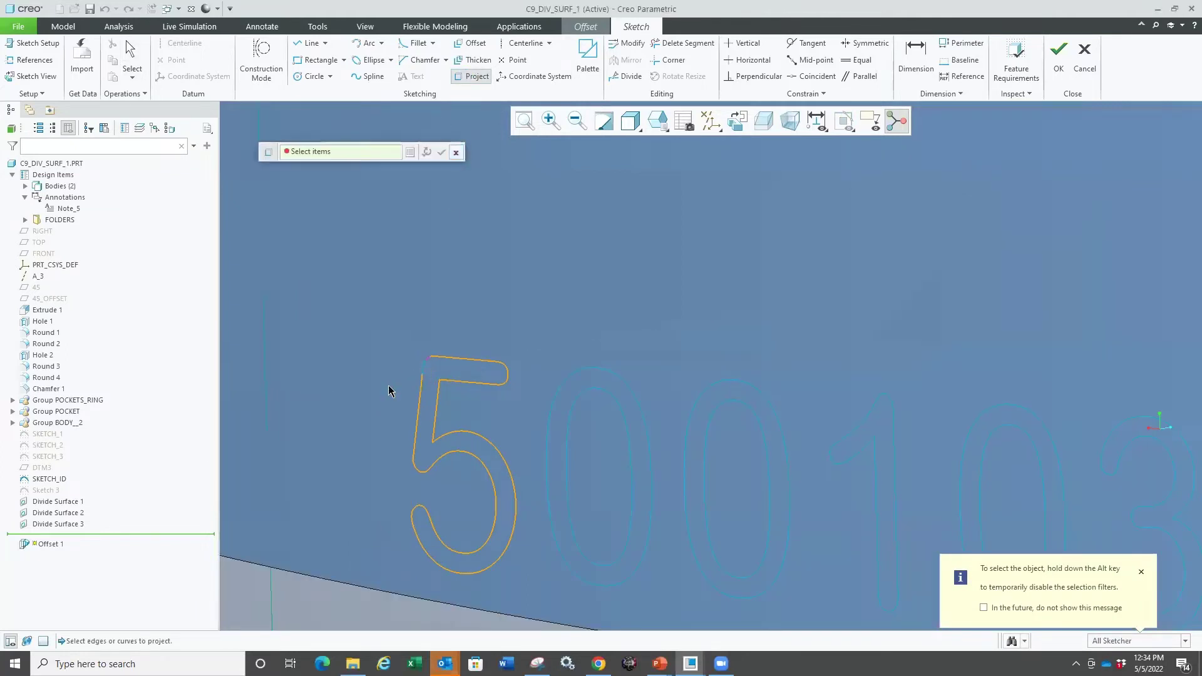
scroll(356, 416, up, 1)
scroll(384, 376, down, 3)
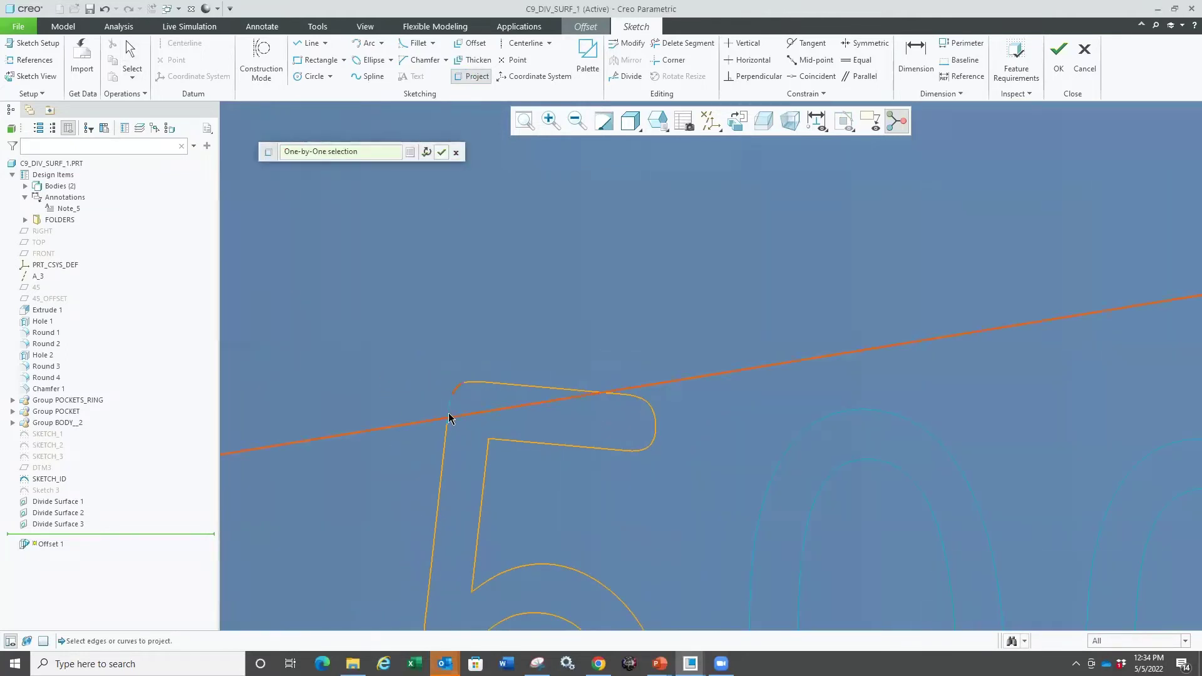
middle_click(388, 423)
scroll(421, 406, up, 8)
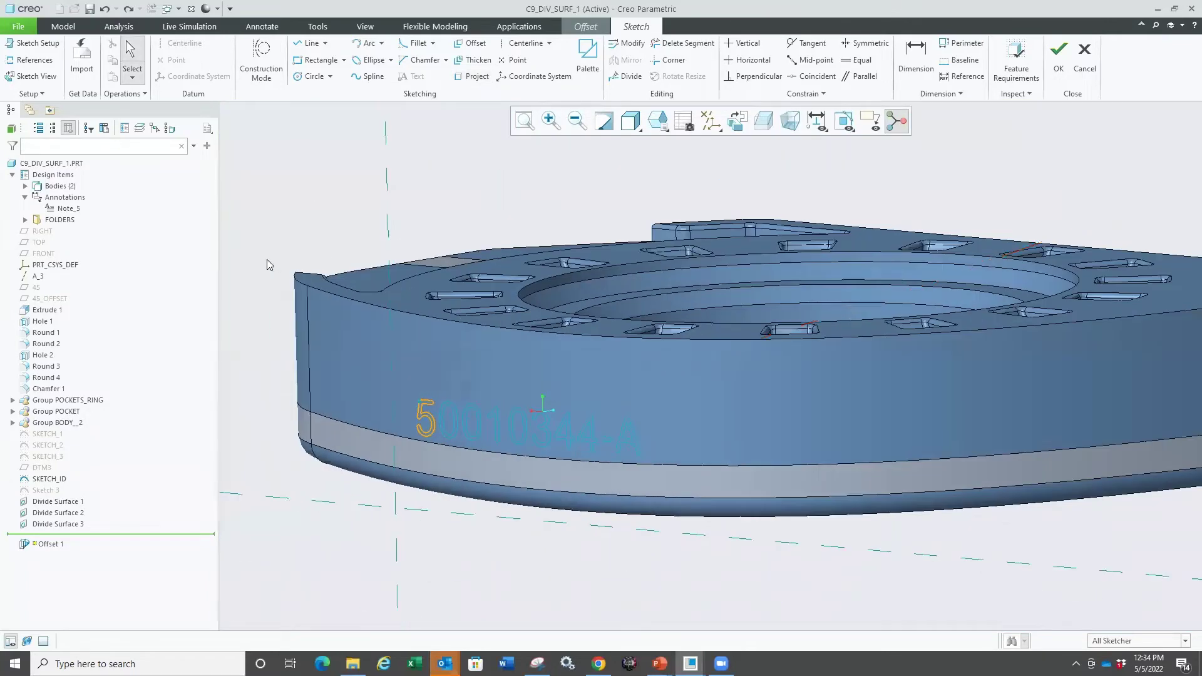
- Project the outer loop of the first 0 in the SKETCH_ID text
scroll(413, 395, down, 5)
click(473, 75)
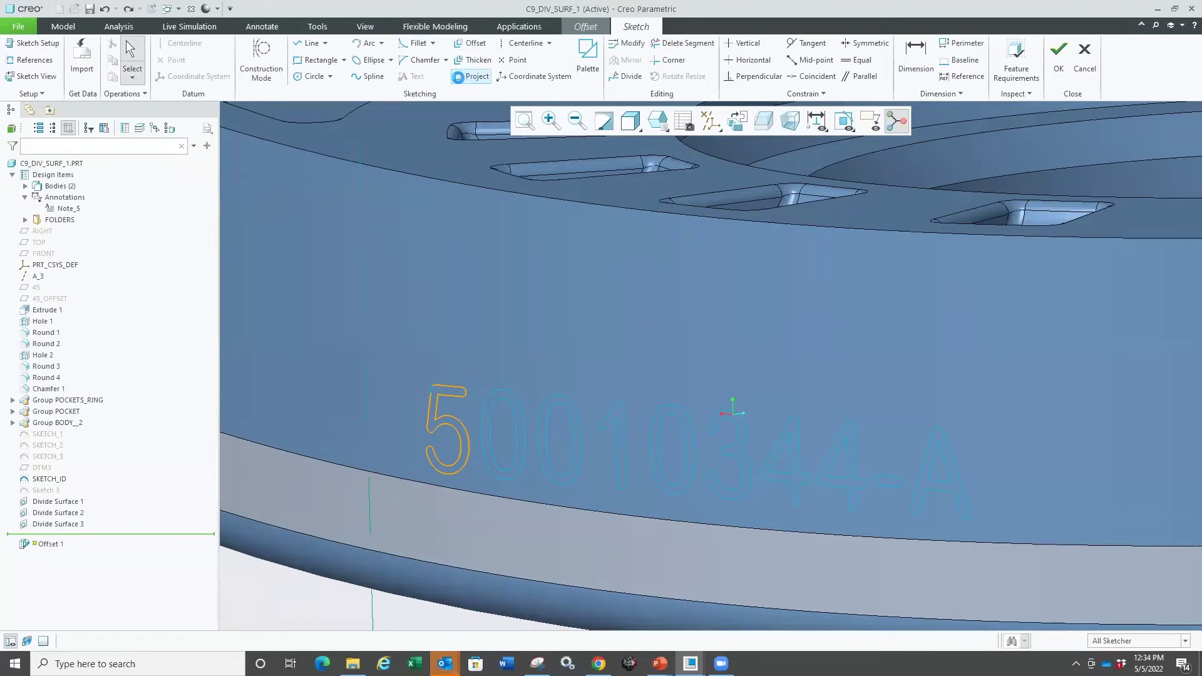
scroll(476, 404, down, 2)
click(504, 403)
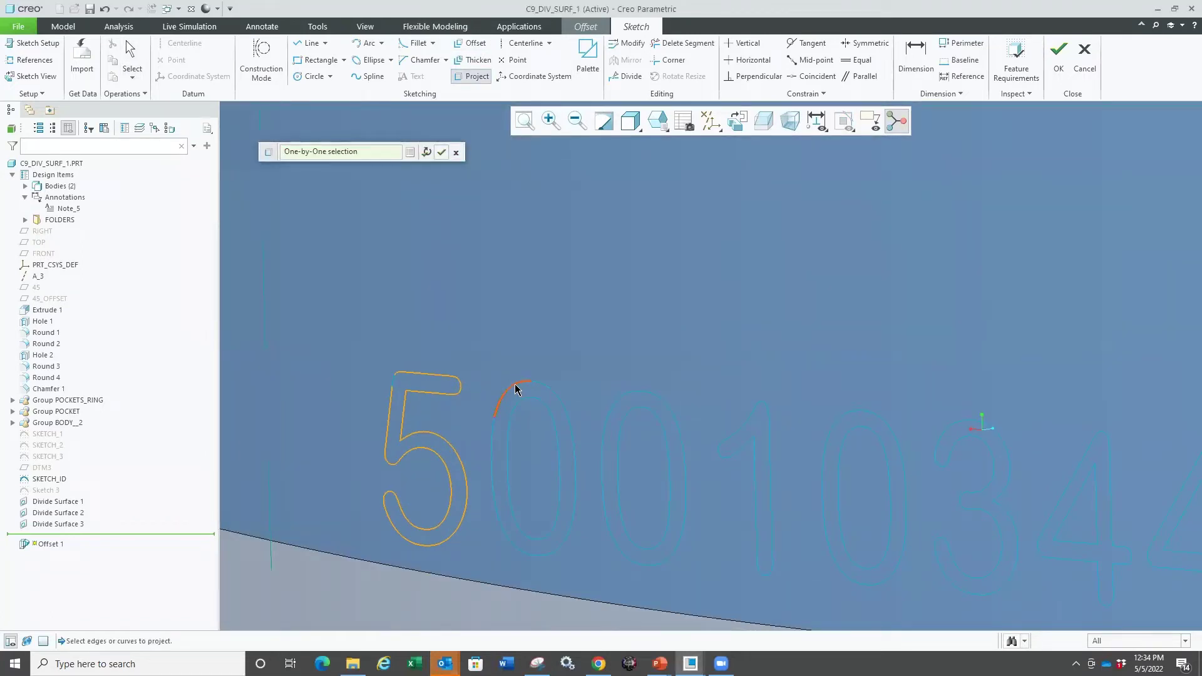
click(516, 390)
middle_click(494, 421)
scroll(504, 421, down, 2)
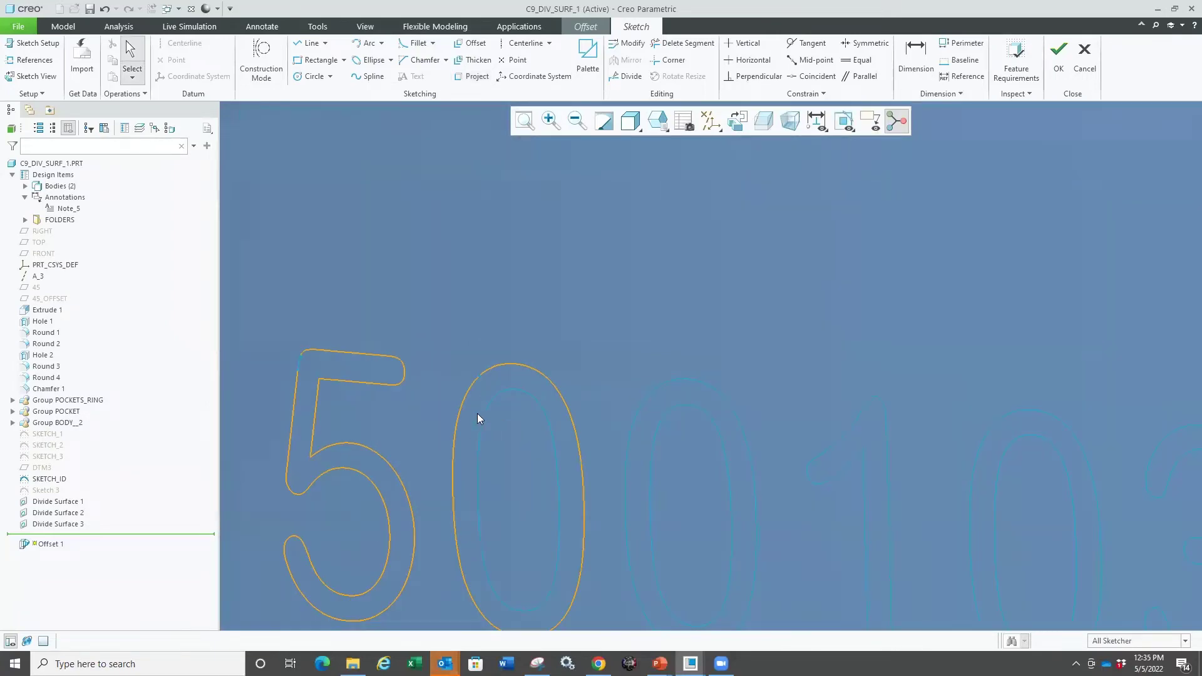
- Quit the projected text sketch without saving and cancel the With Draft offset
scroll(632, 364, up, 3)
scroll(543, 402, up, 4)
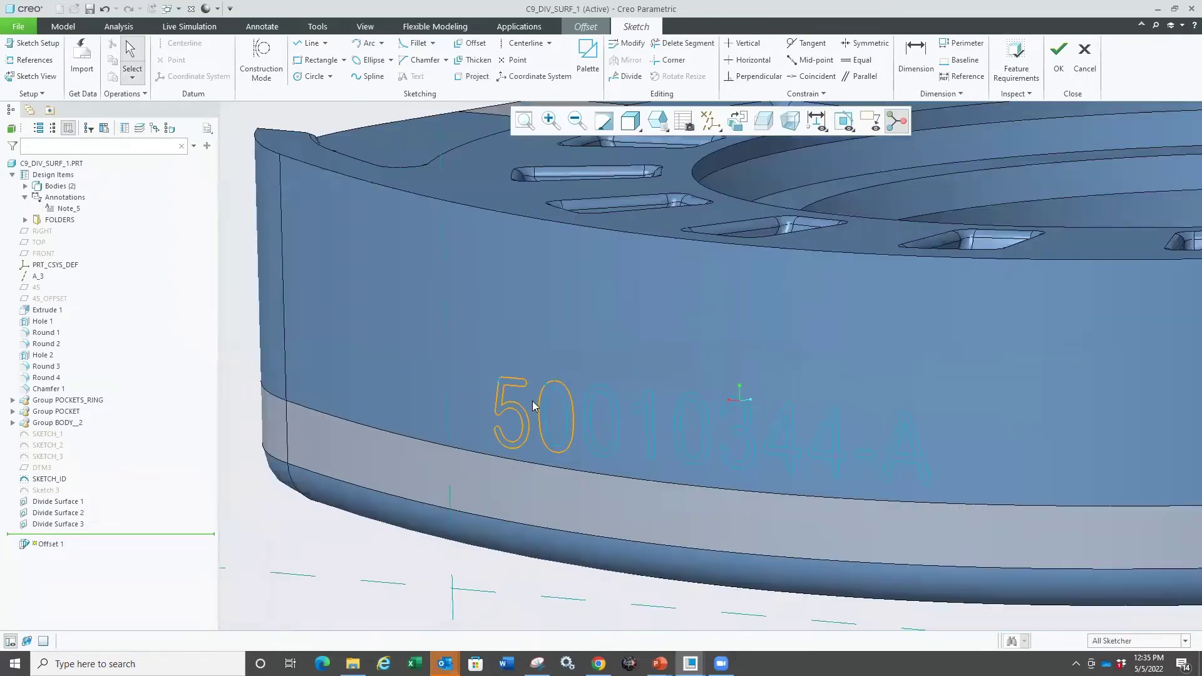
scroll(508, 394, up, 2)
click(1085, 59)
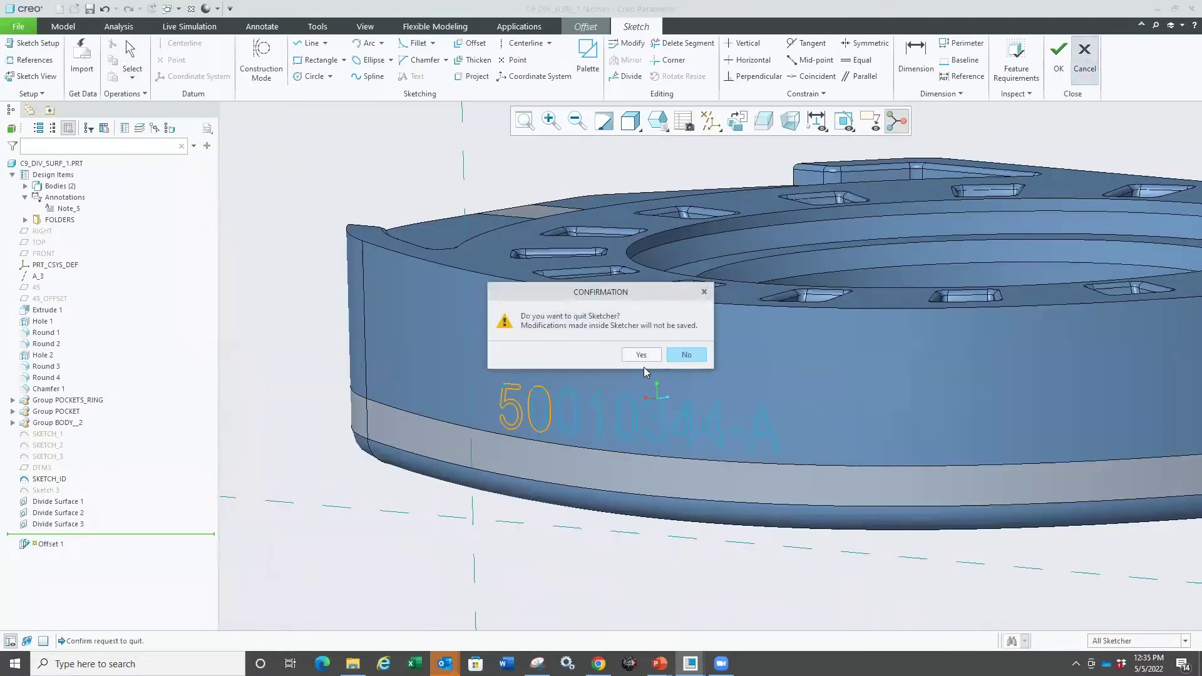
click(640, 355)
click(831, 62)
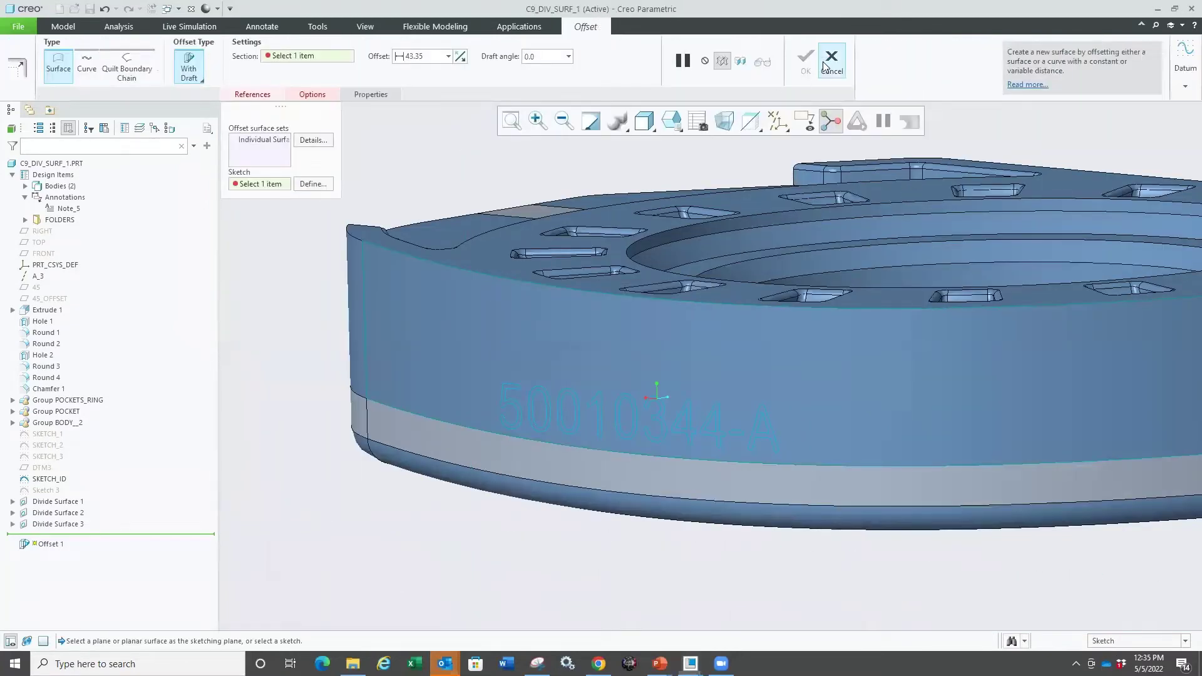
click(640, 355)
- Divide the part's curved outer side surface with the SKETCH_ID text sketch
click(295, 511)
middle_drag(295, 511, 407, 475)
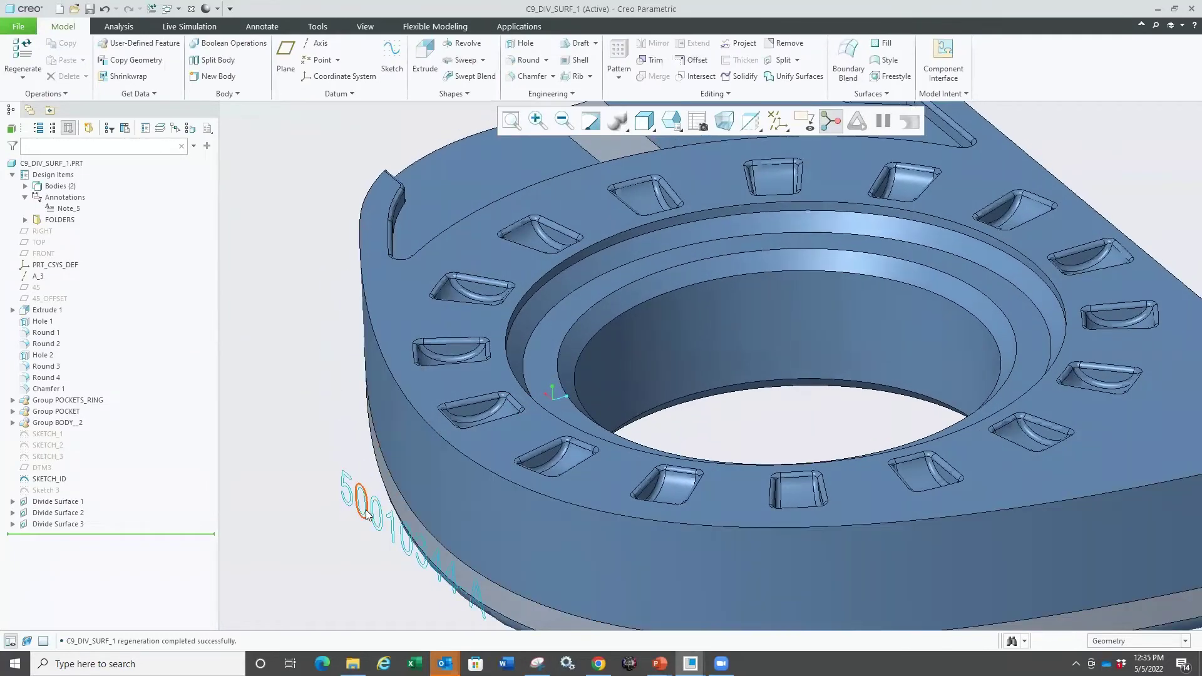
scroll(342, 463, down, 5)
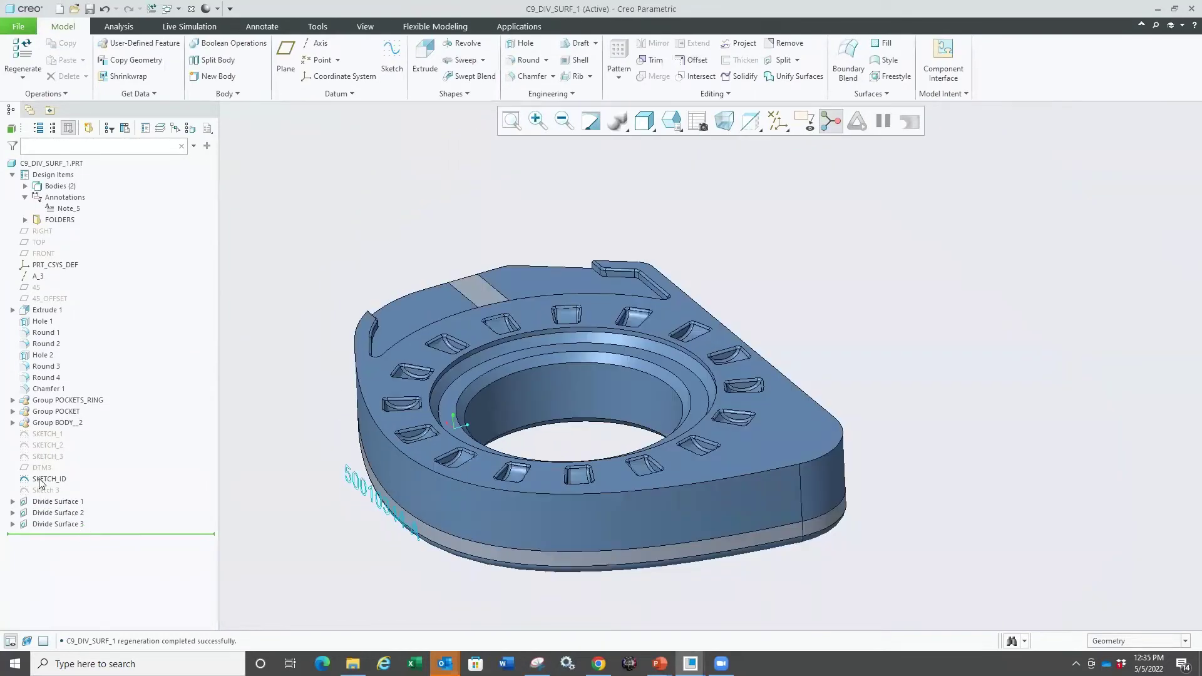
click(49, 479)
middle_drag(350, 544, 487, 334)
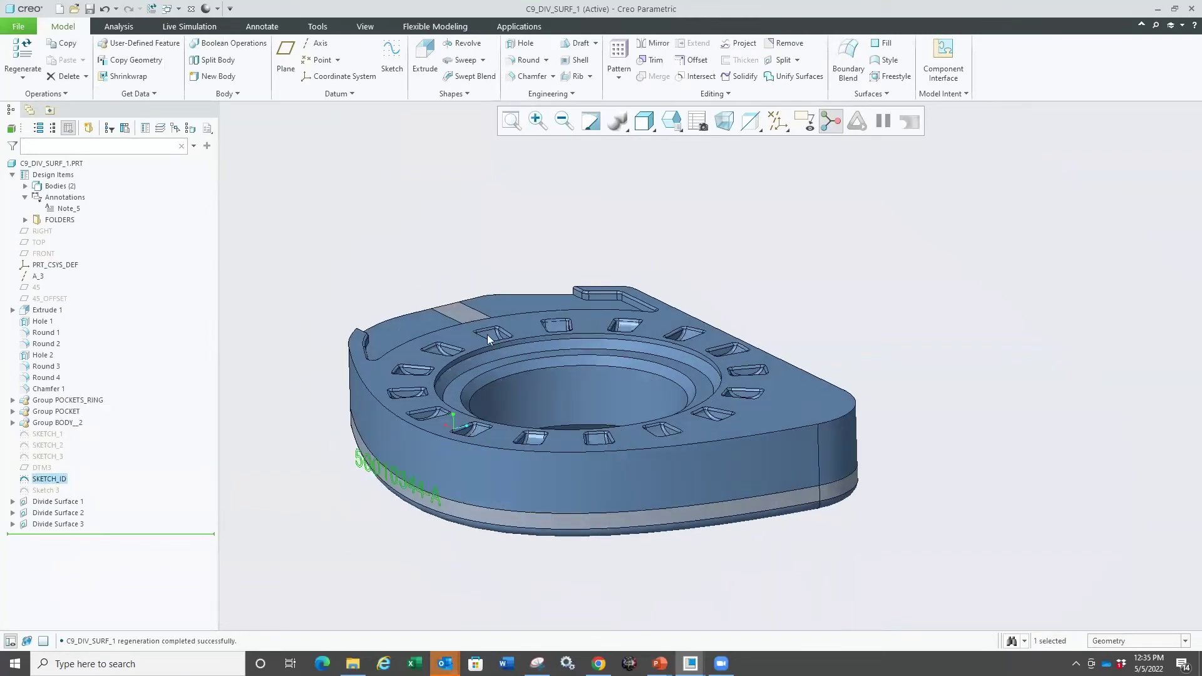
click(728, 94)
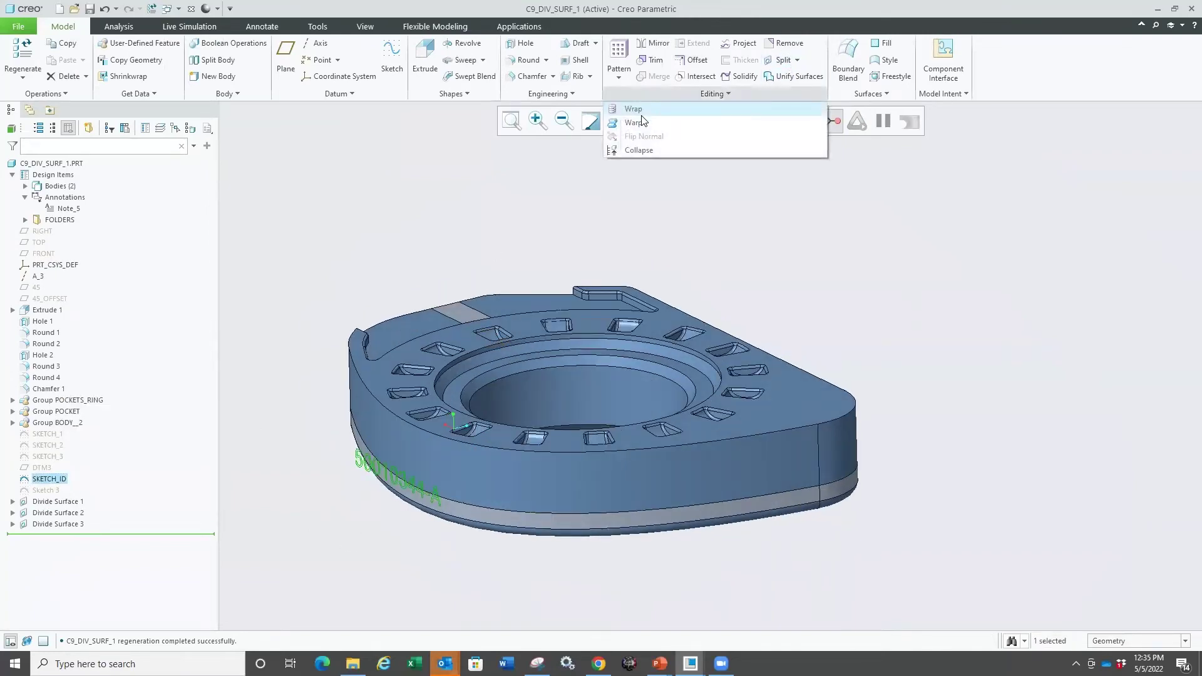
click(782, 60)
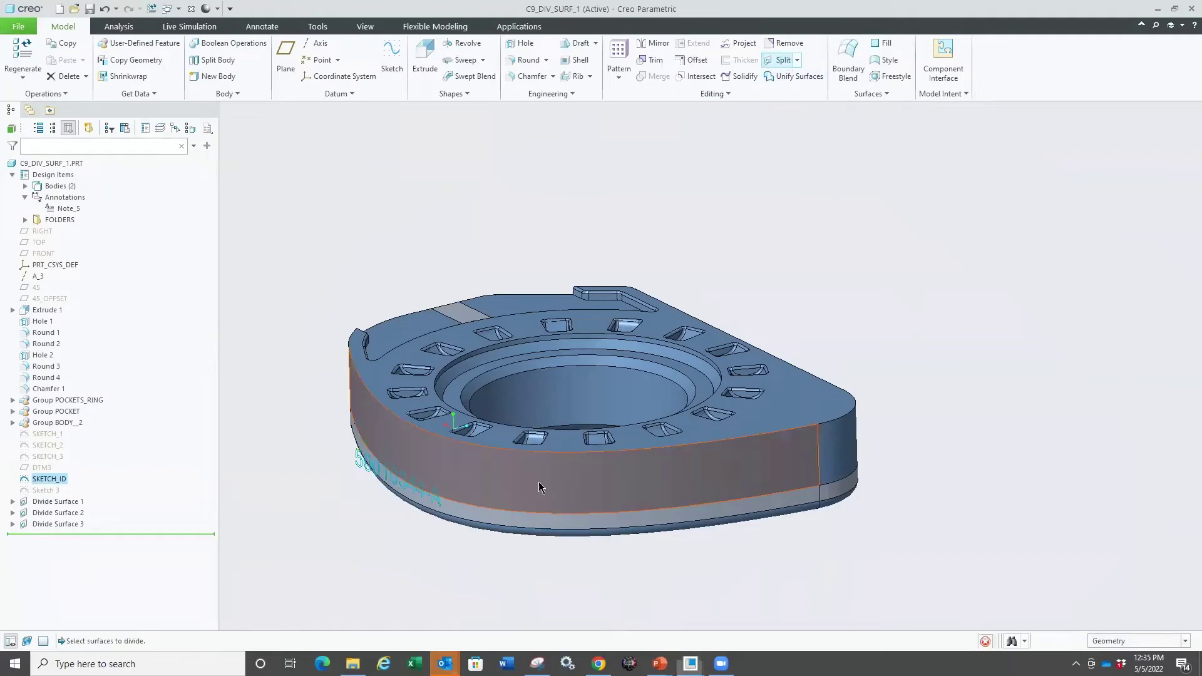
click(384, 495)
scroll(385, 455, up, 4)
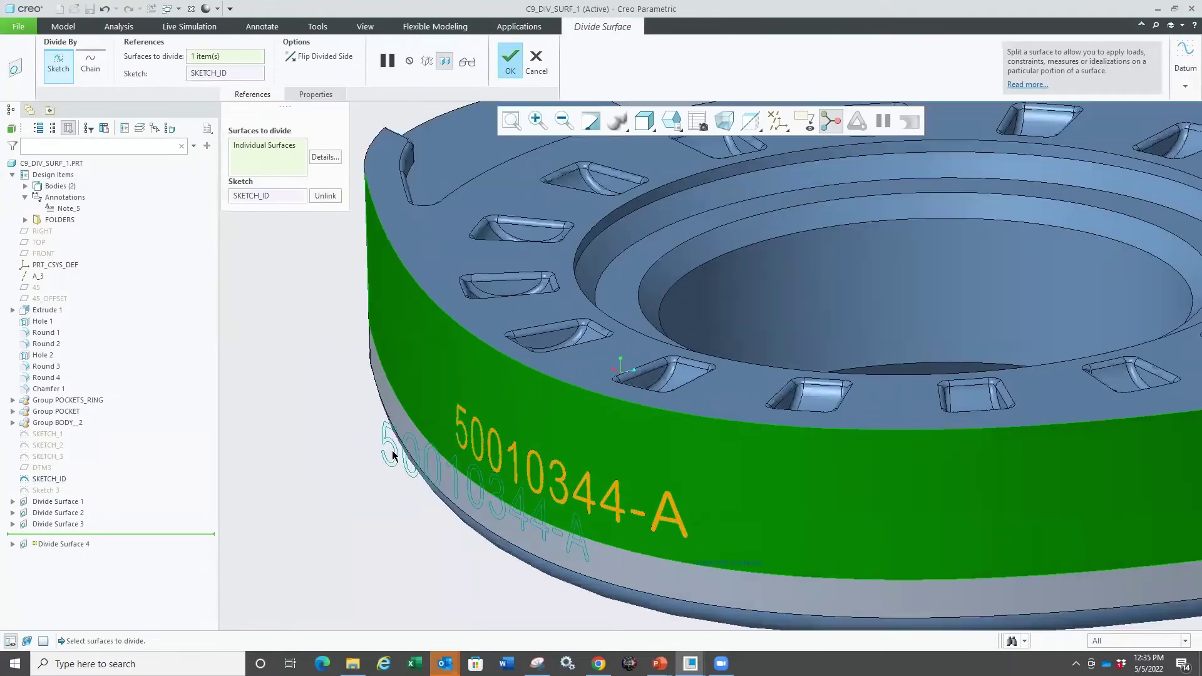
scroll(385, 456, down, 2)
scroll(450, 461, up, 3)
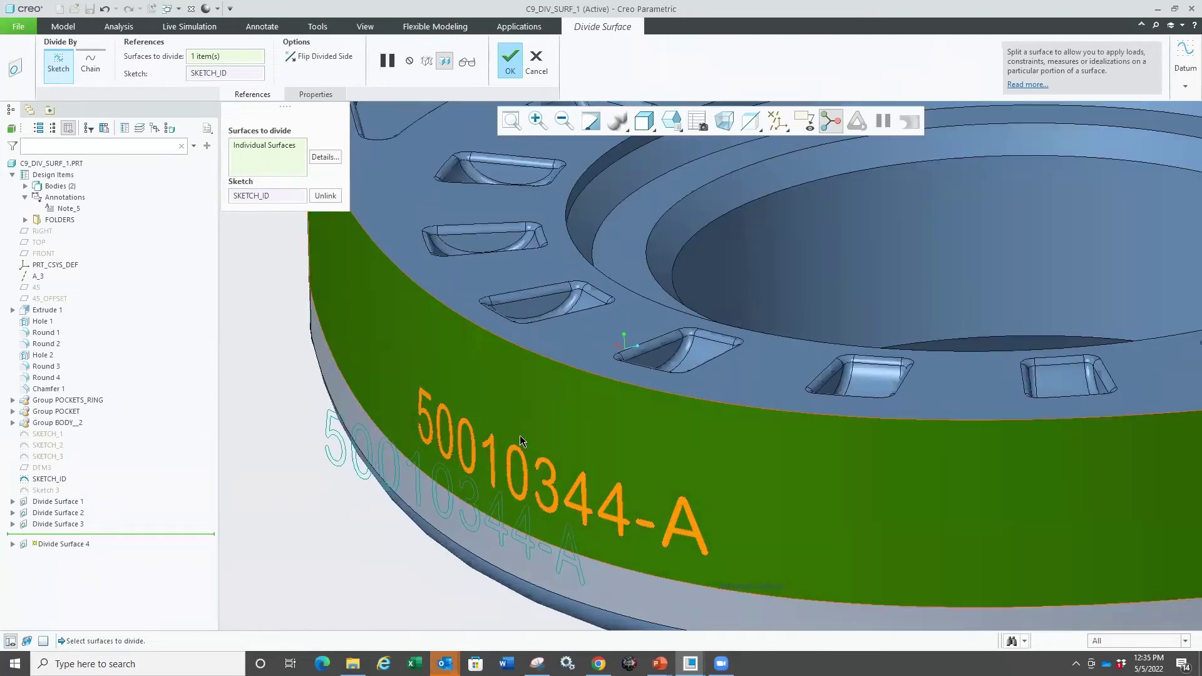
scroll(369, 378, down, 4)
middle_click(368, 378)
click(368, 378)
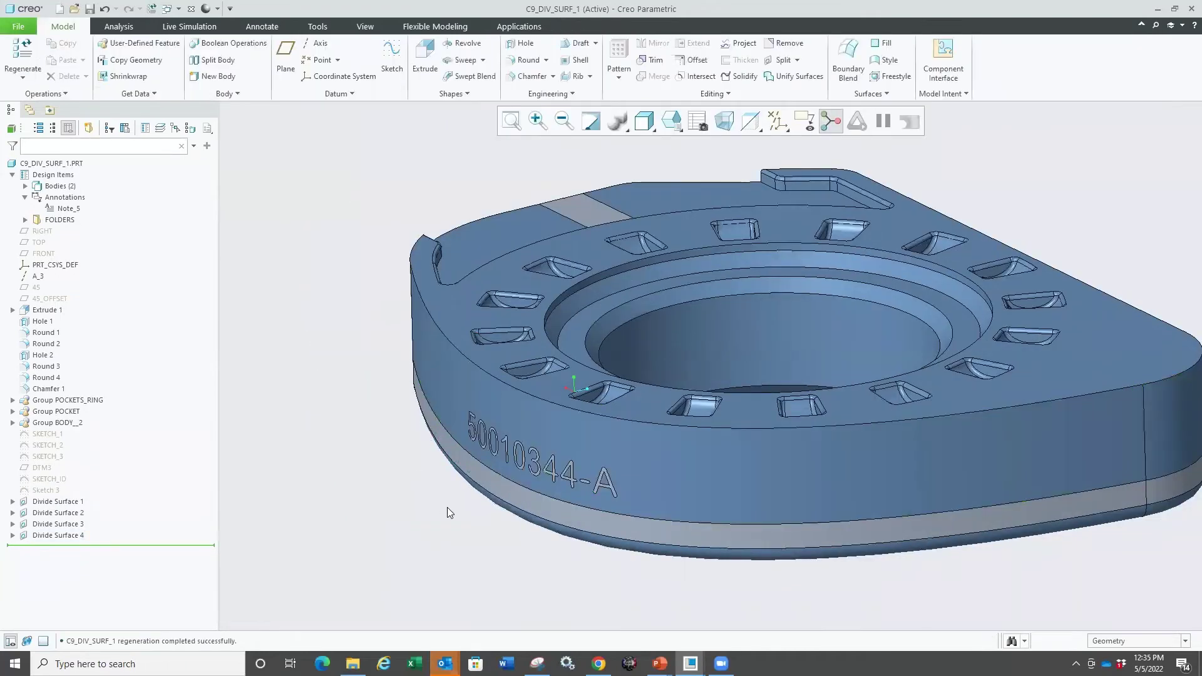
- Offset the divided text surfaces on the curved outer side by 0.50 using Flexible Modeling's Offset
scroll(467, 431, up, 8)
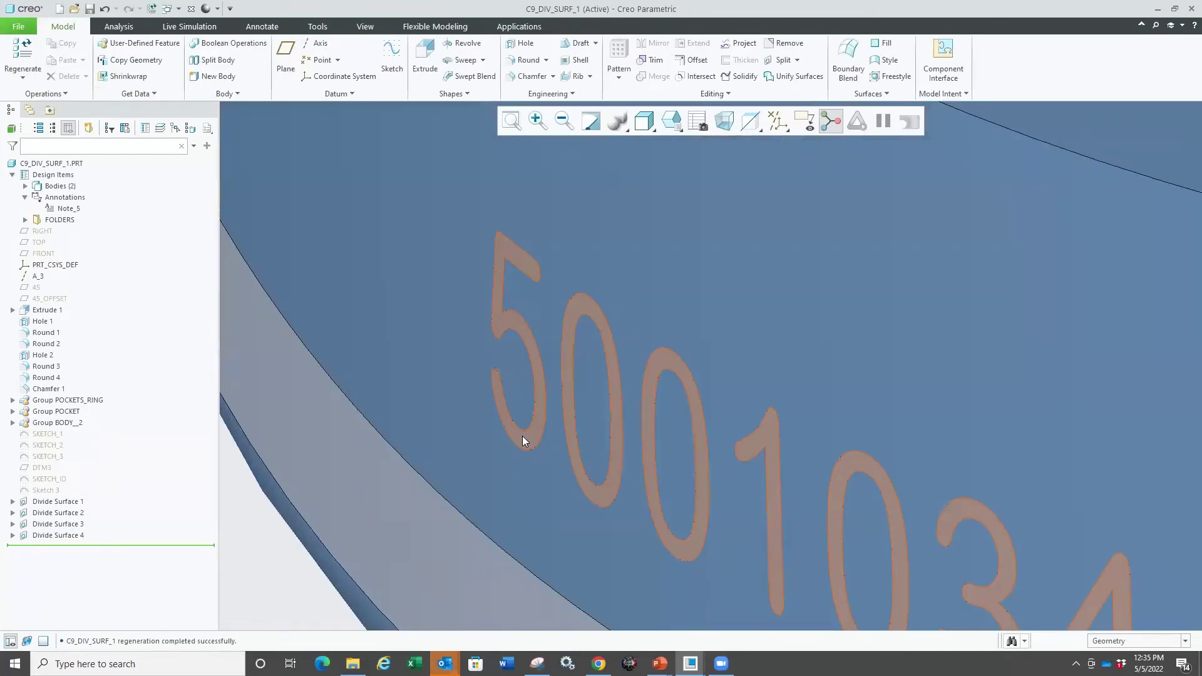
click(522, 436)
scroll(508, 423, down, 6)
middle_drag(411, 357, 399, 393)
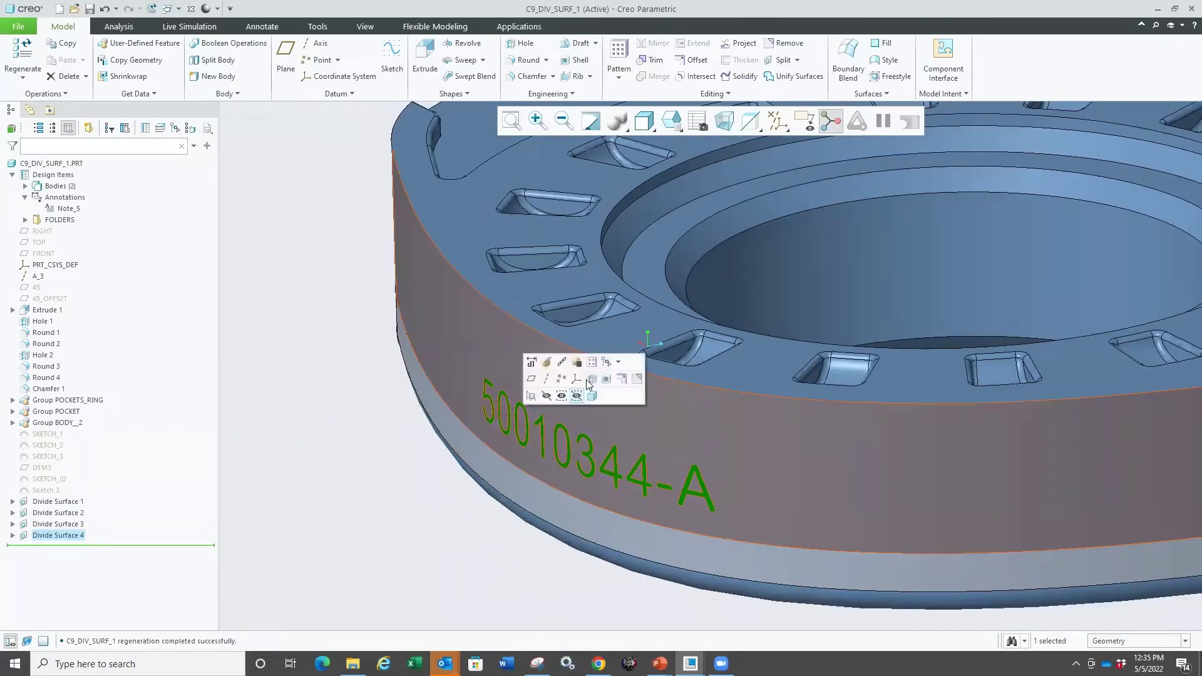
click(410, 26)
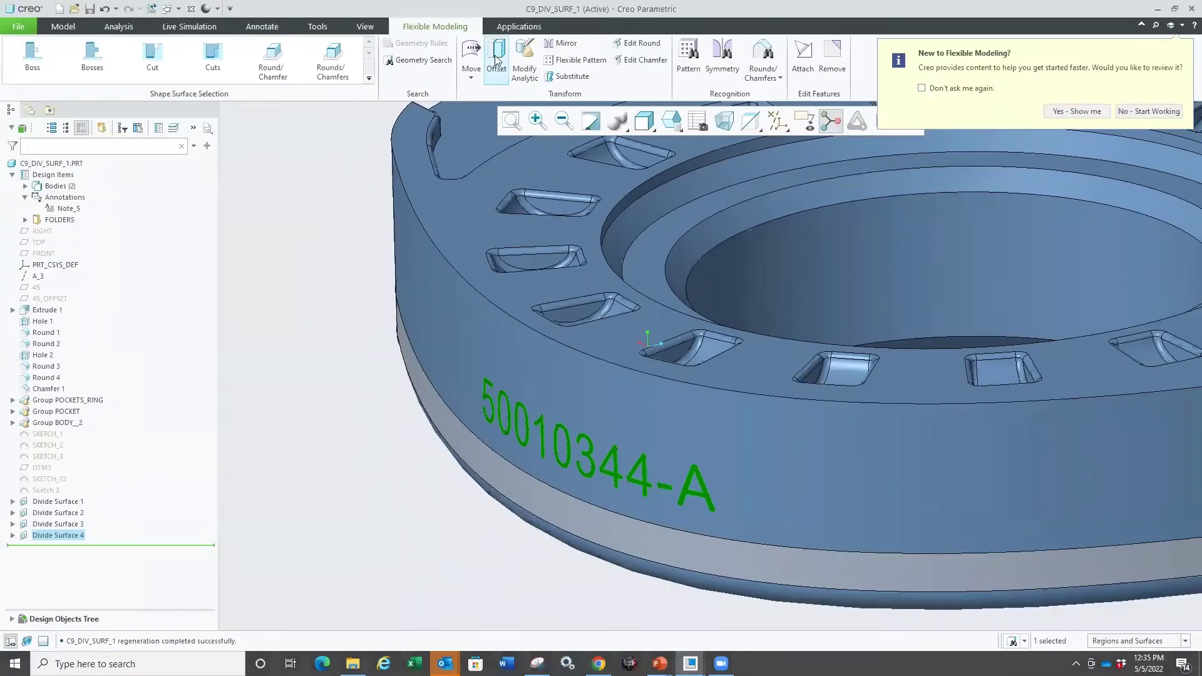
click(496, 60)
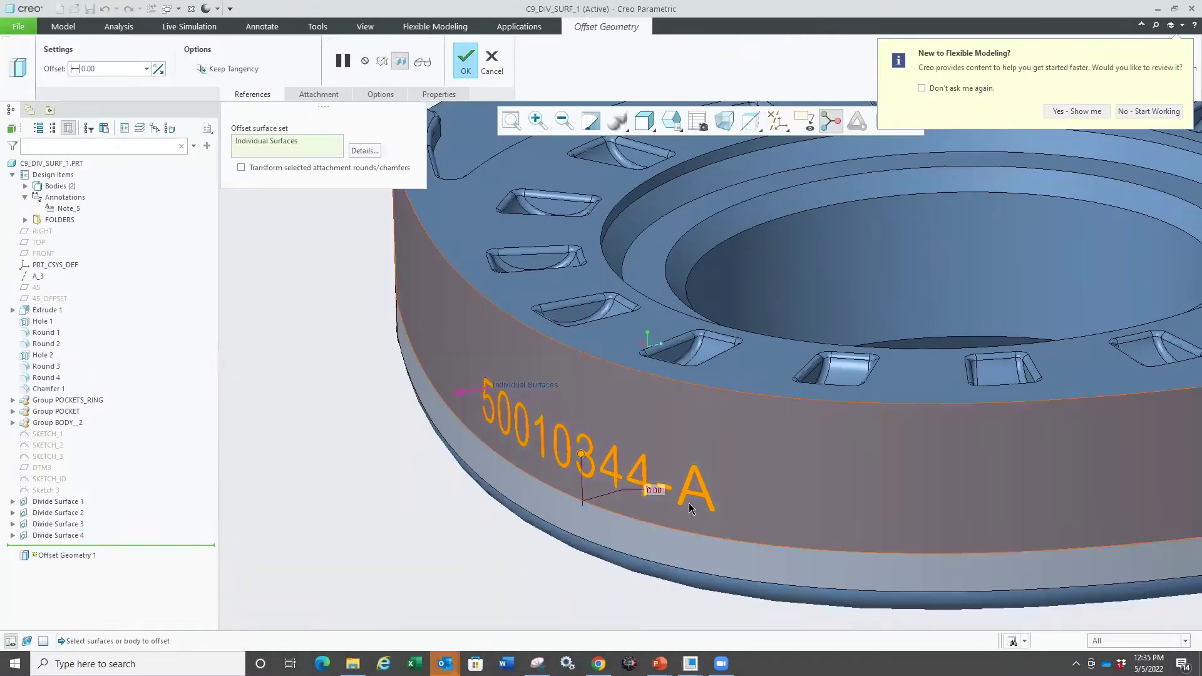
scroll(688, 508, up, 3)
scroll(601, 415, up, 5)
scroll(577, 437, down, 3)
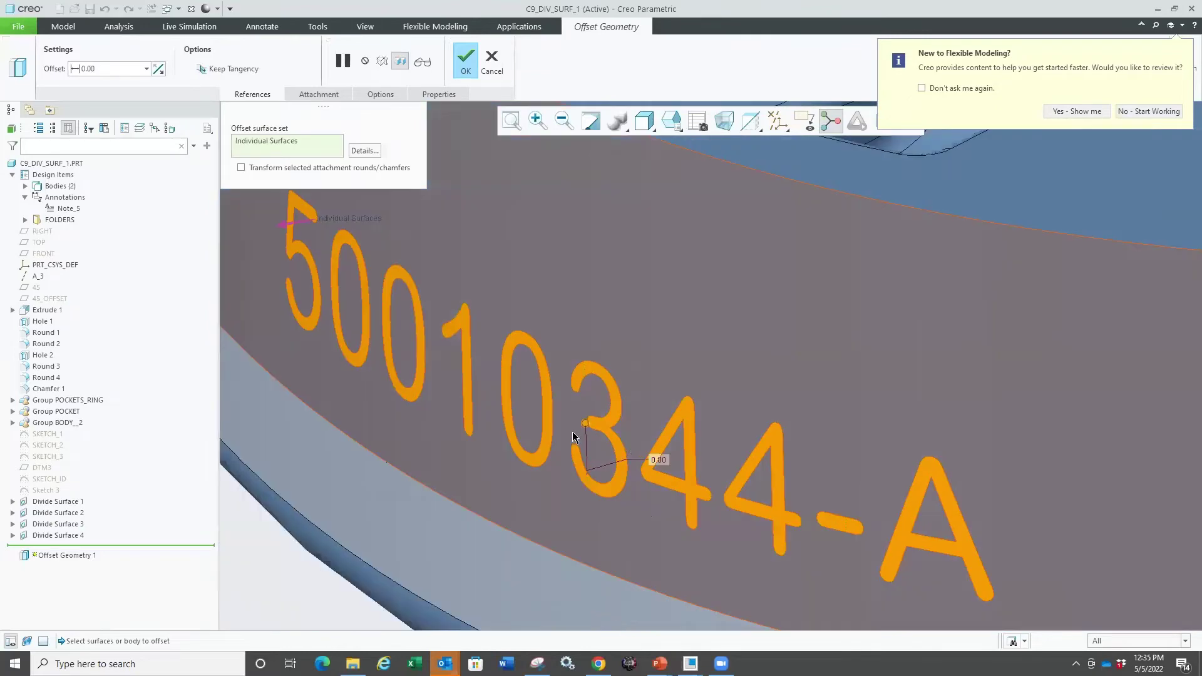
scroll(657, 463, up, 3)
double_click(660, 457)
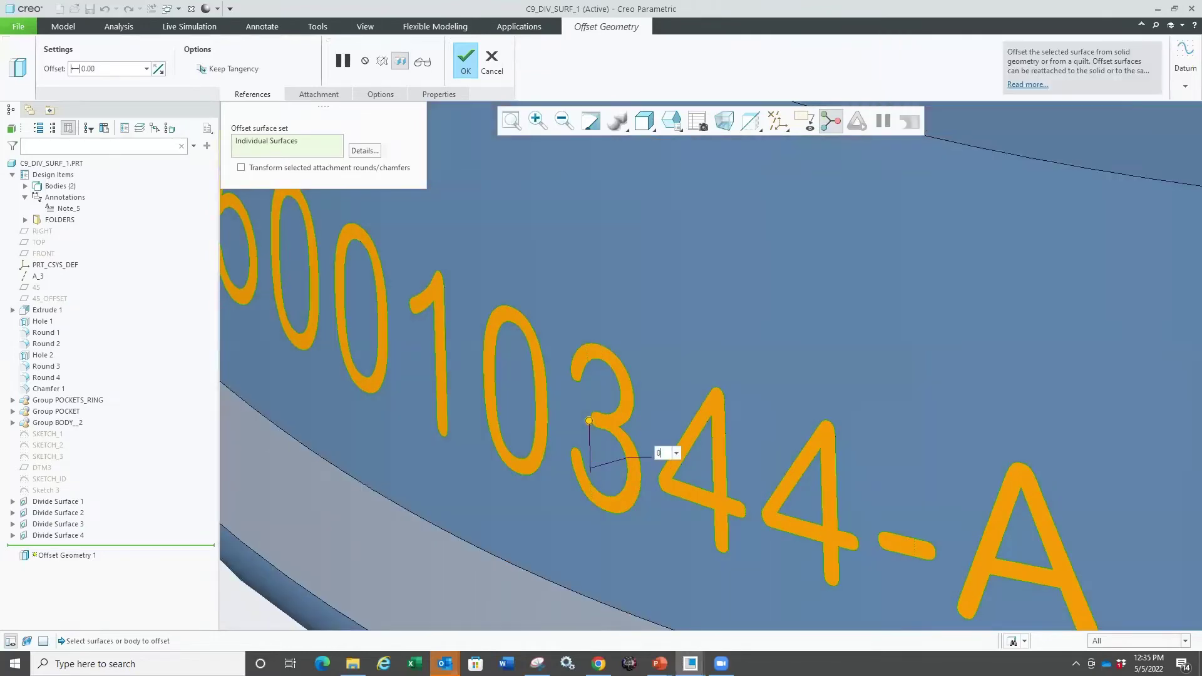
key(Return)
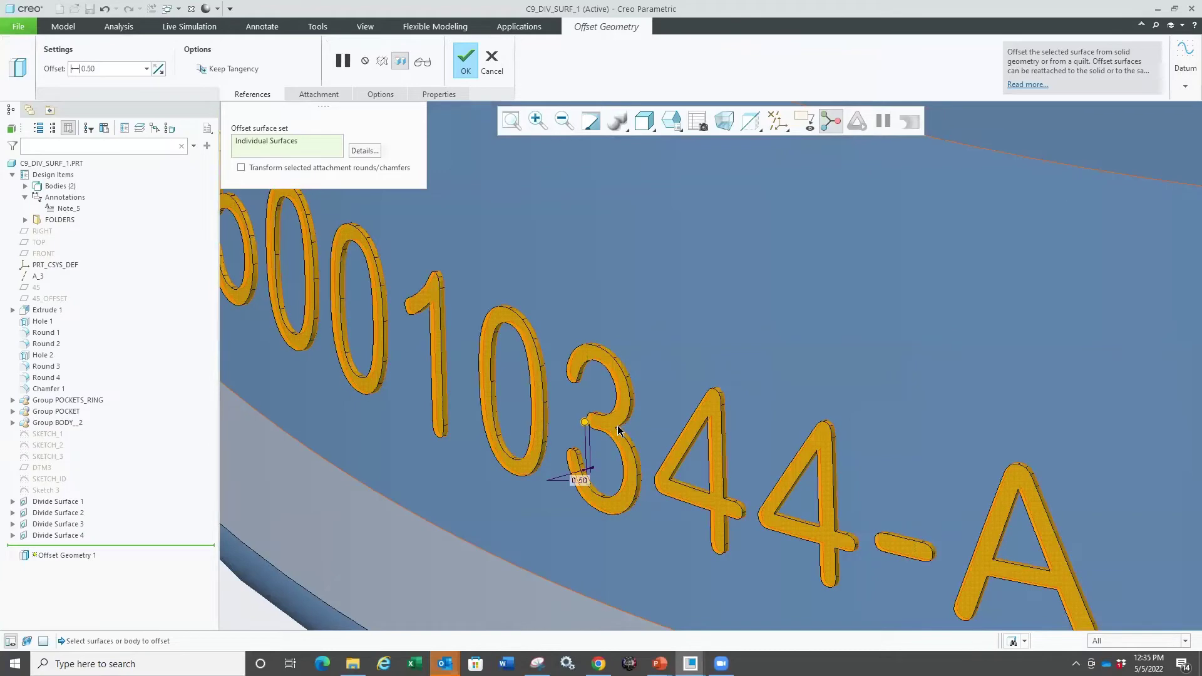
scroll(618, 430, down, 5)
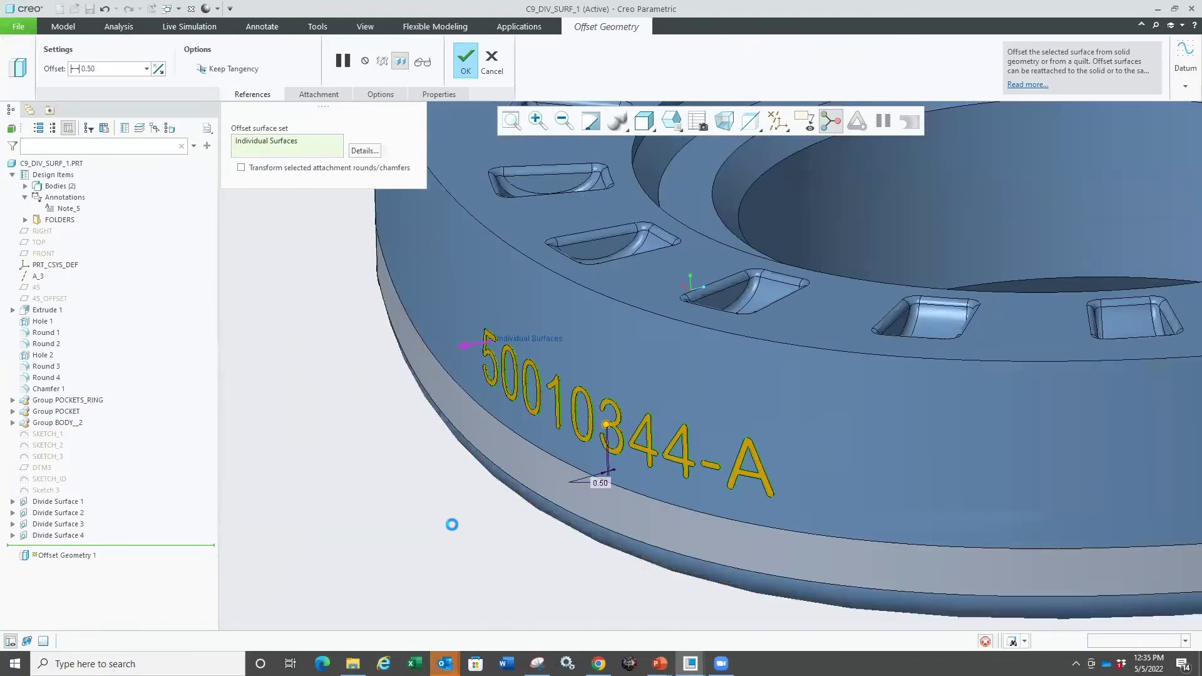
click(452, 524)
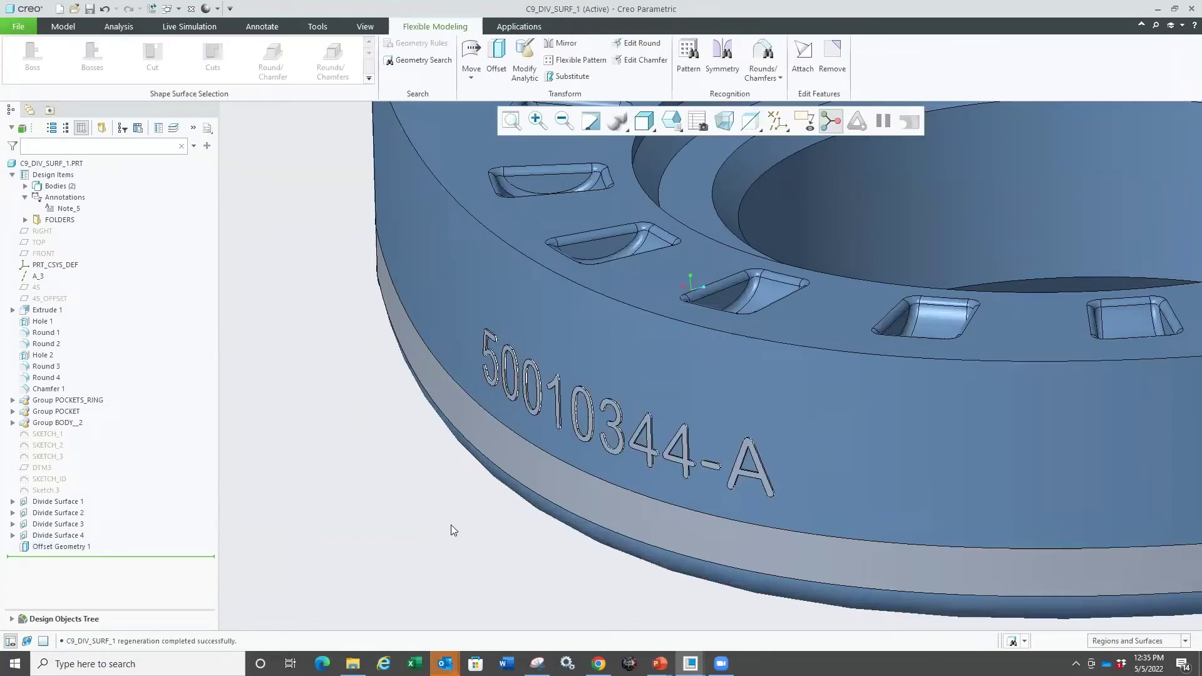
- Show the hidden FIXTURE body together with the MAIN body
scroll(418, 497, down, 4)
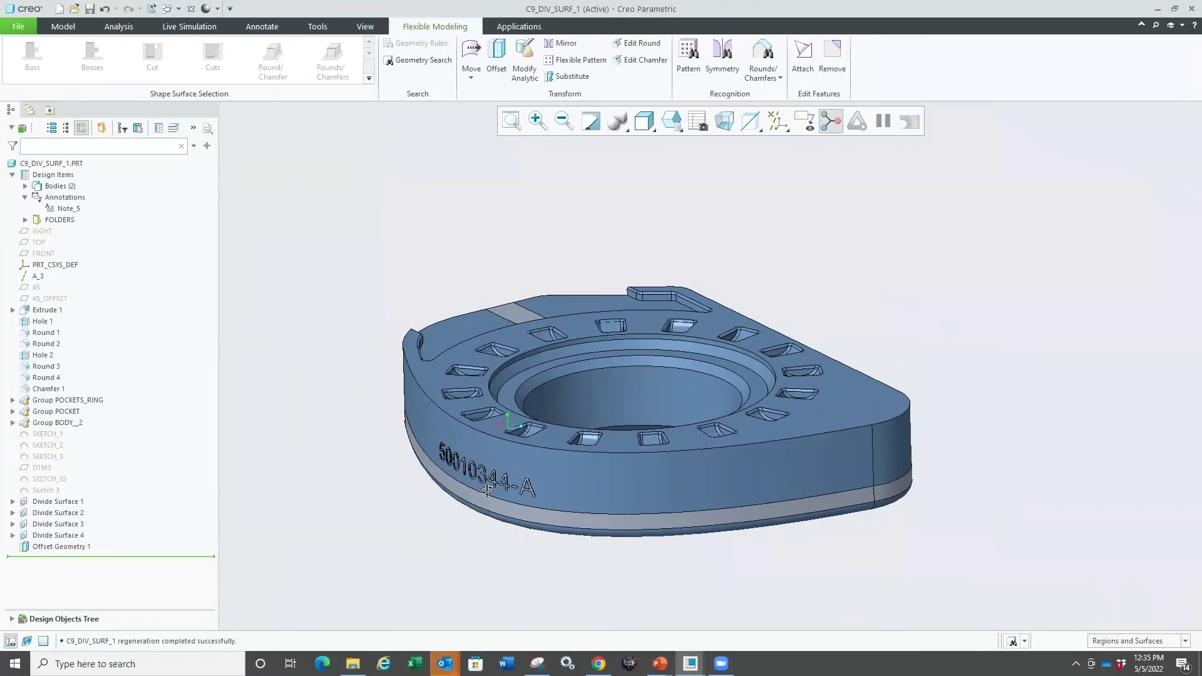
middle_drag(487, 487, 511, 329)
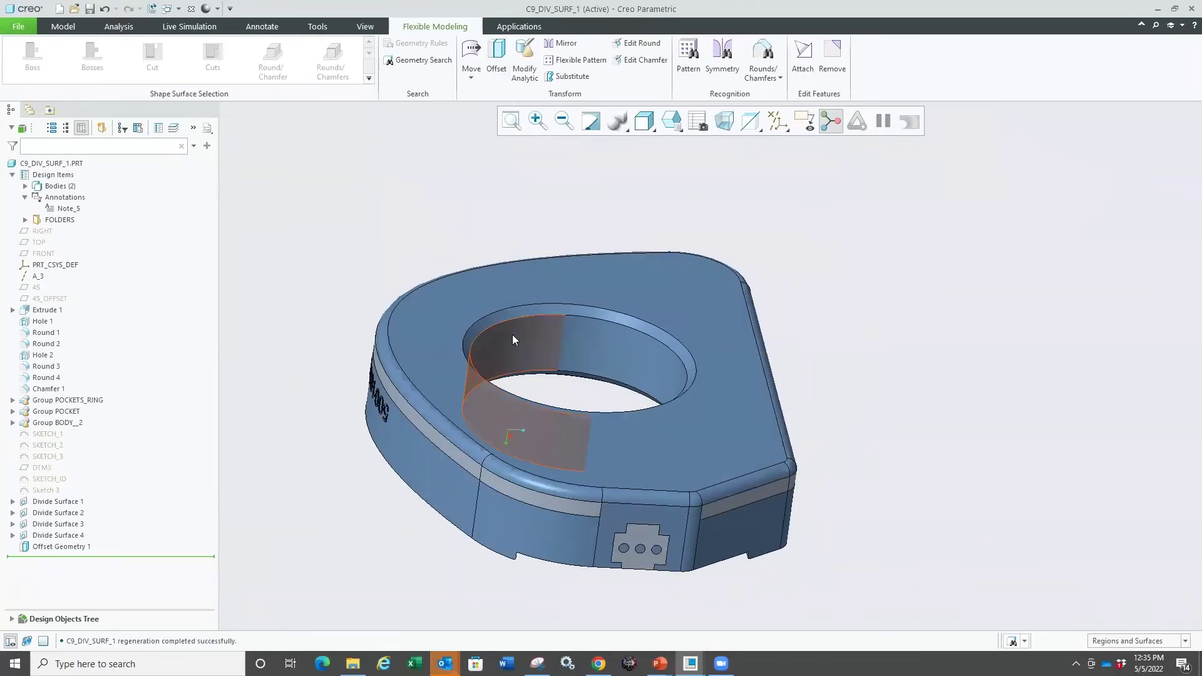
middle_drag(406, 479, 304, 457)
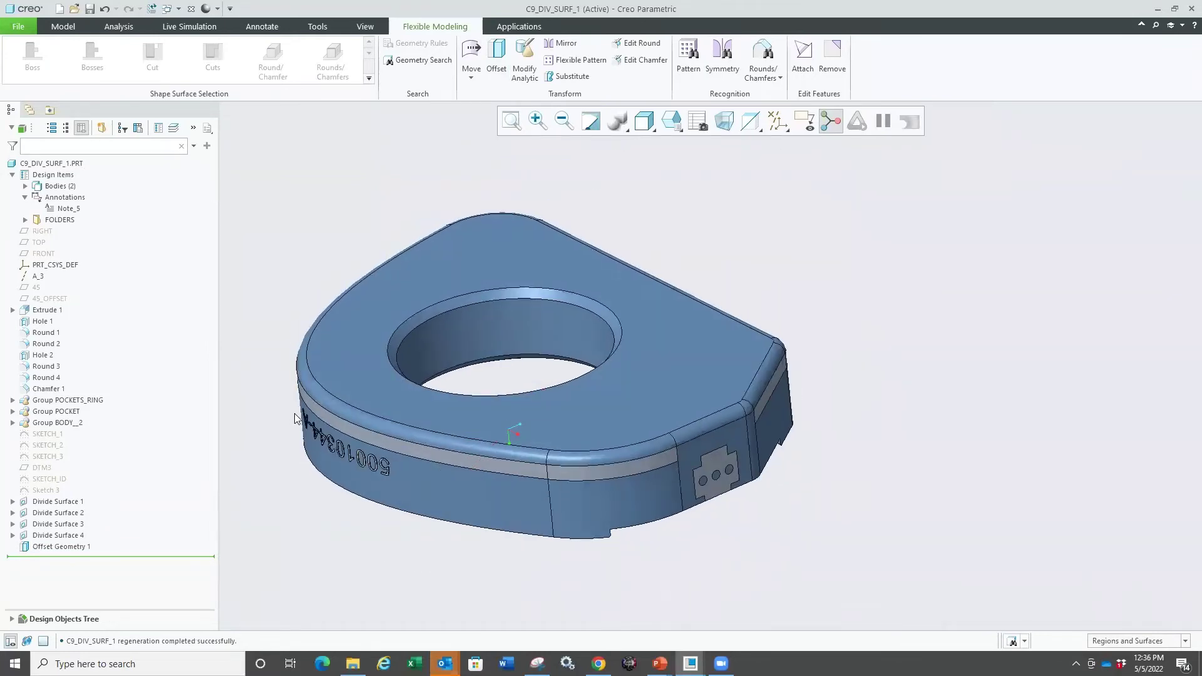
scroll(300, 426, down, 4)
scroll(393, 461, up, 3)
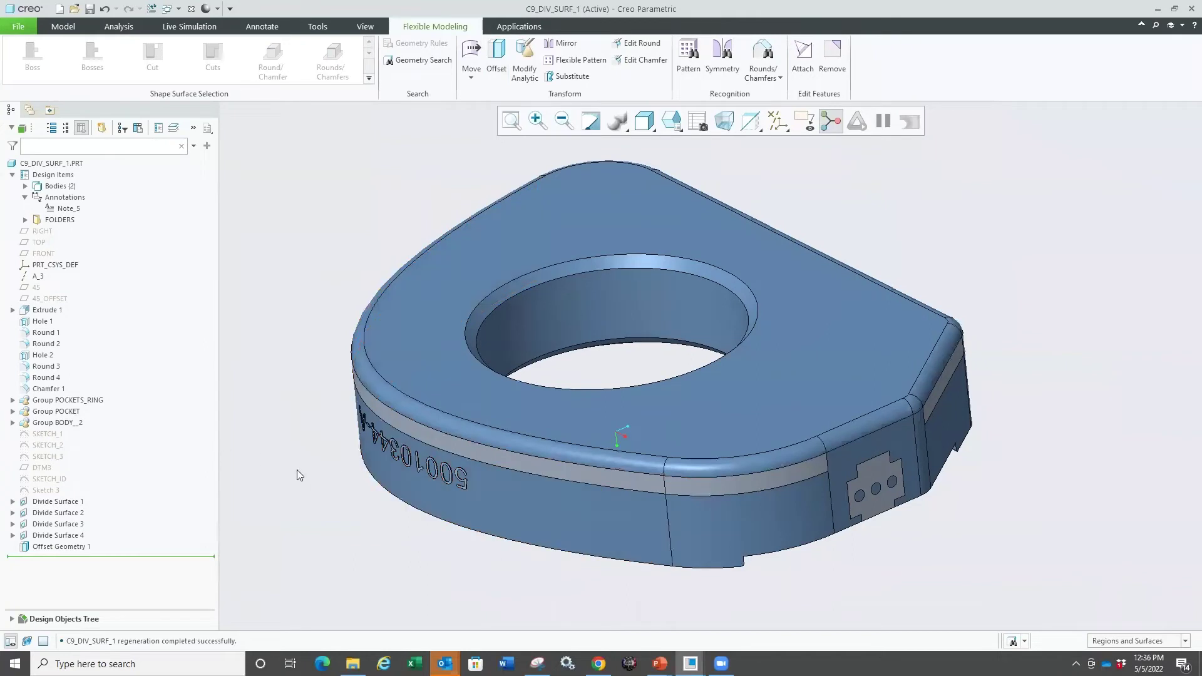
click(25, 187)
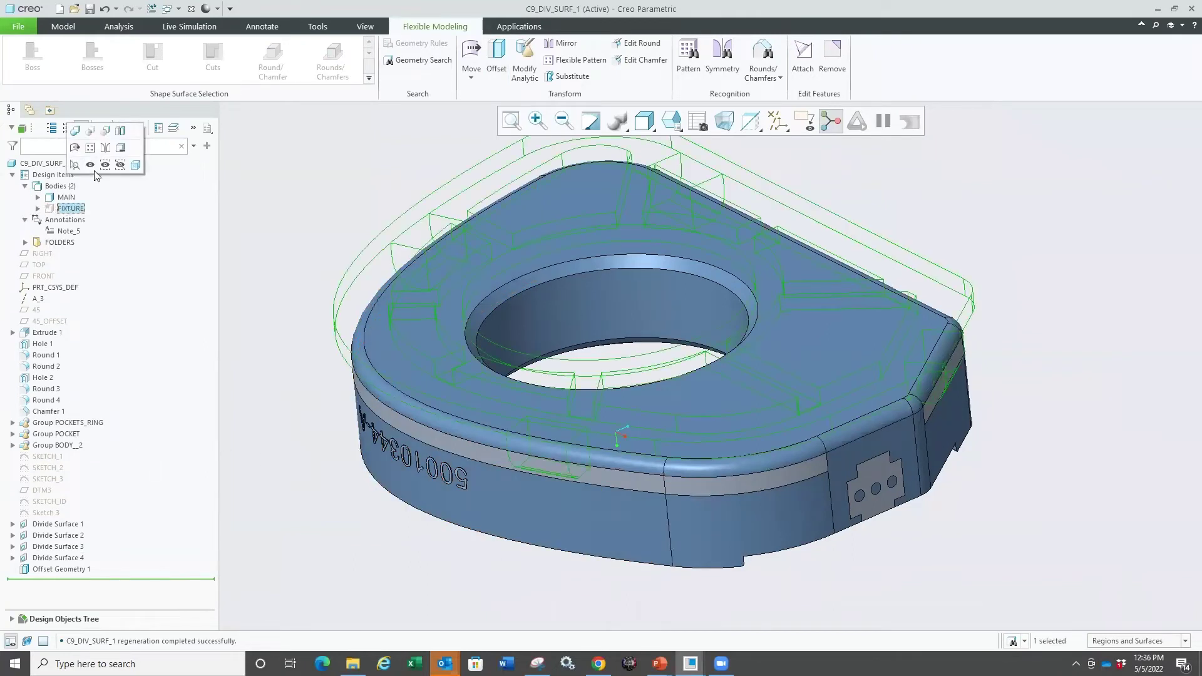
click(69, 209)
click(337, 401)
middle_drag(337, 401, 338, 444)
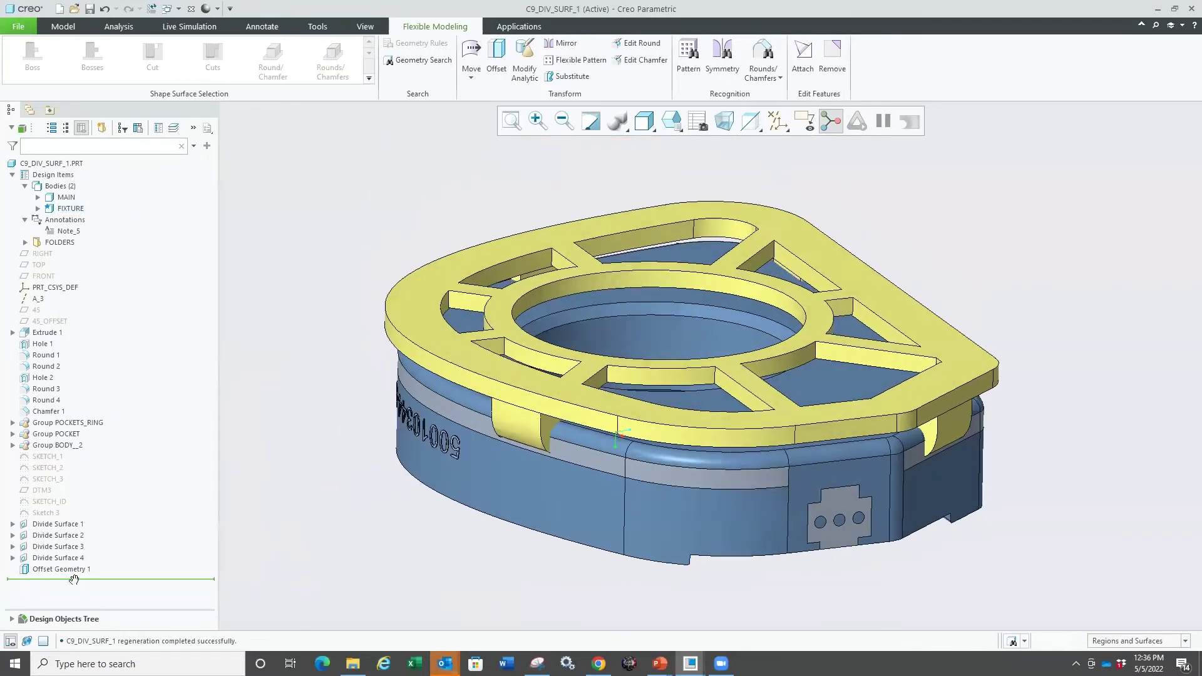
- Roll the model back to insert new features just before Divide Surface 1, and dismiss the notification
drag(72, 582, 69, 522)
middle_drag(407, 477, 370, 499)
click(1193, 551)
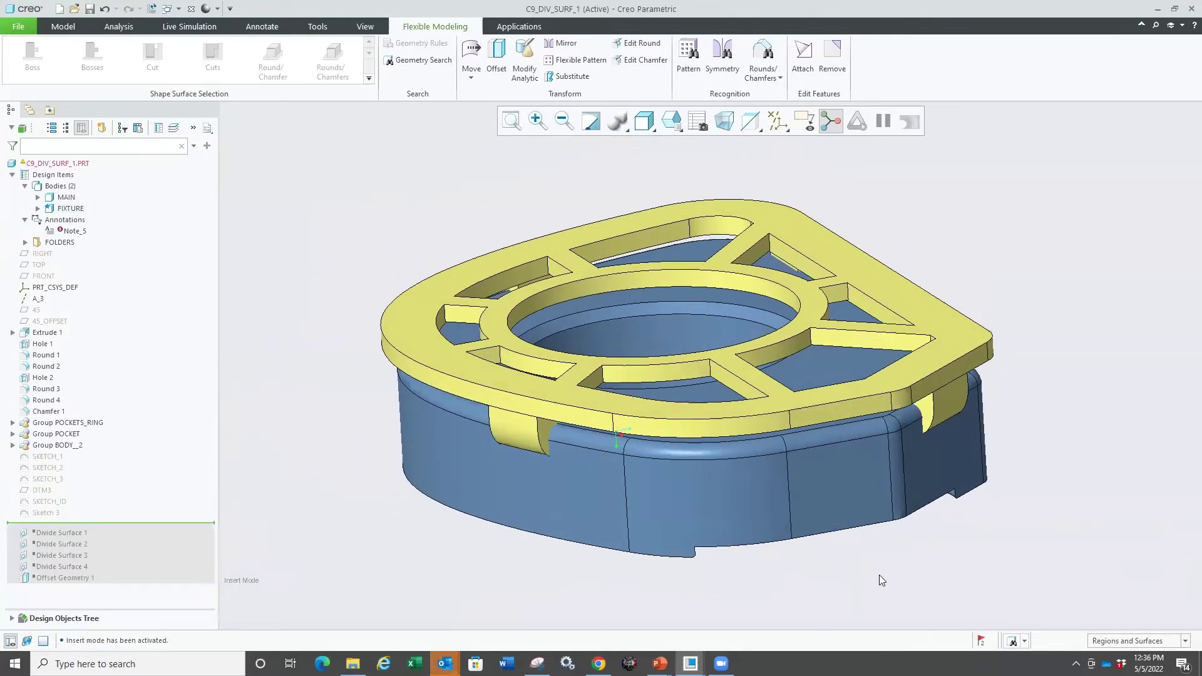
- Examine where the FIXTURE body's curved tabs meet the rounded edge and side of the MAIN body
middle_drag(549, 460, 541, 457)
click(63, 26)
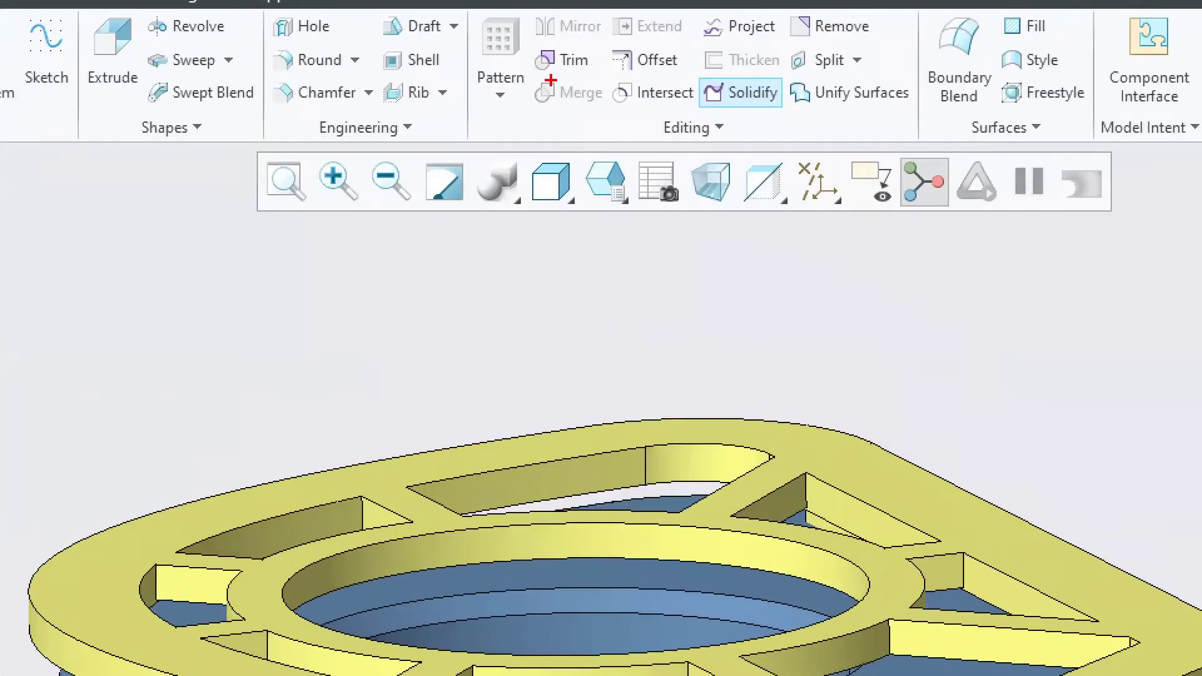
ctrl+drag(562, 80, 735, 123)
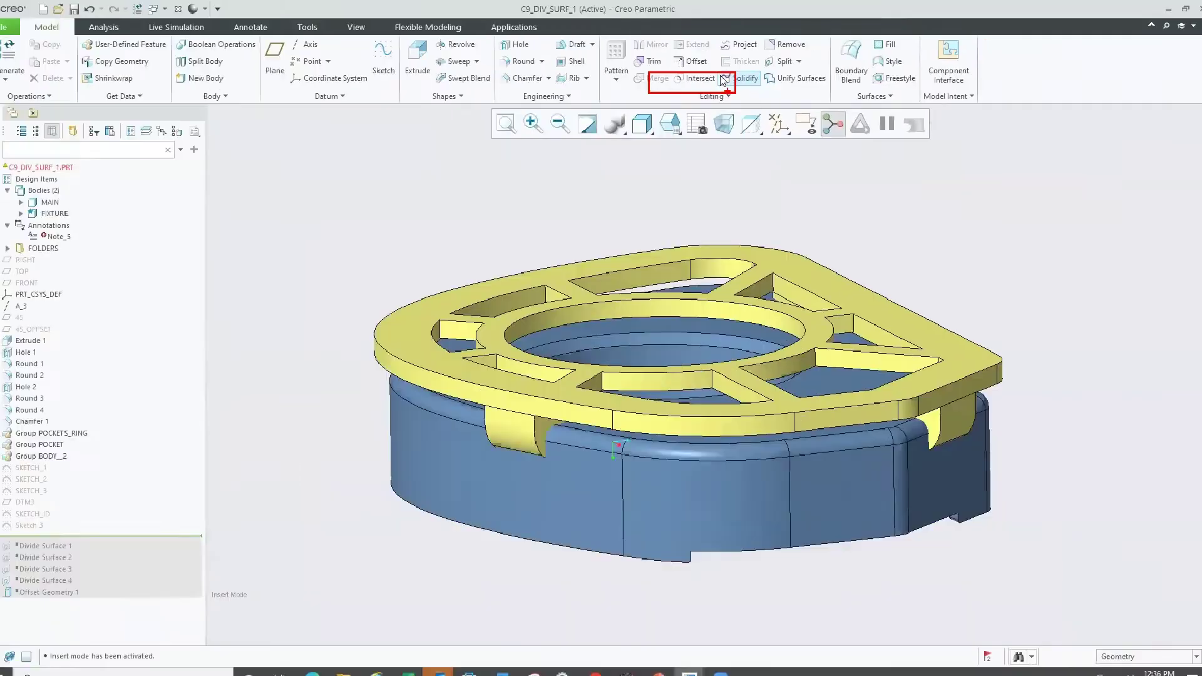
scroll(303, 418, up, 1)
scroll(563, 624, down, 3)
scroll(650, 342, down, 3)
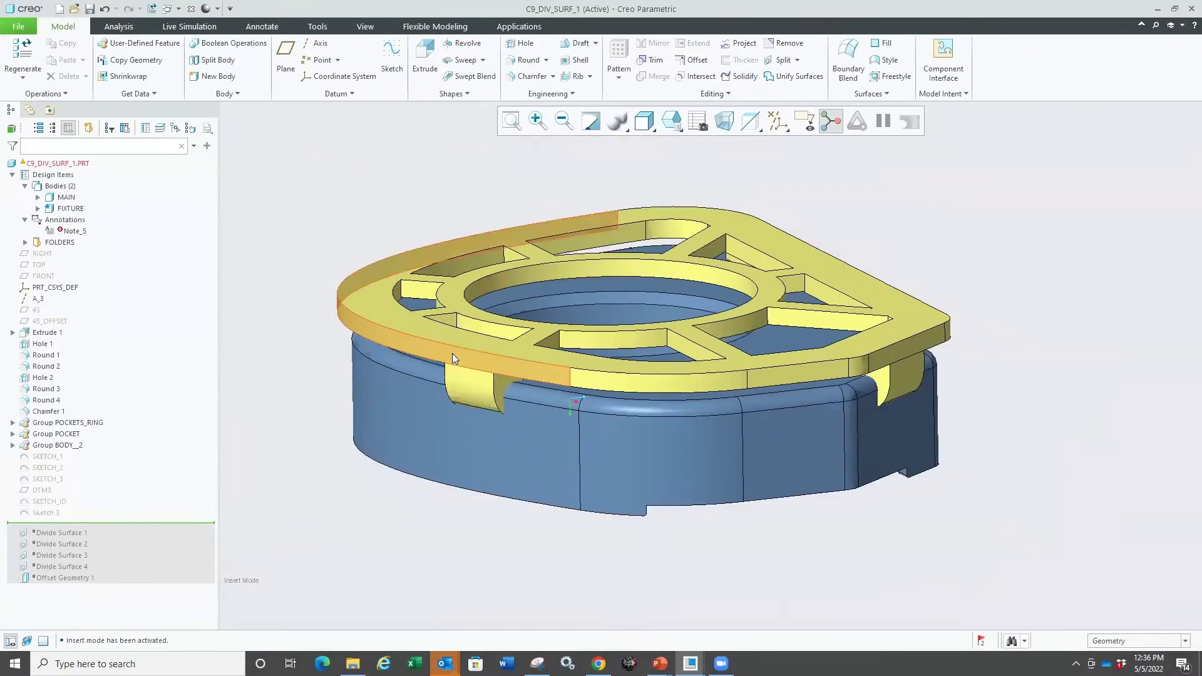
click(66, 198)
click(292, 446)
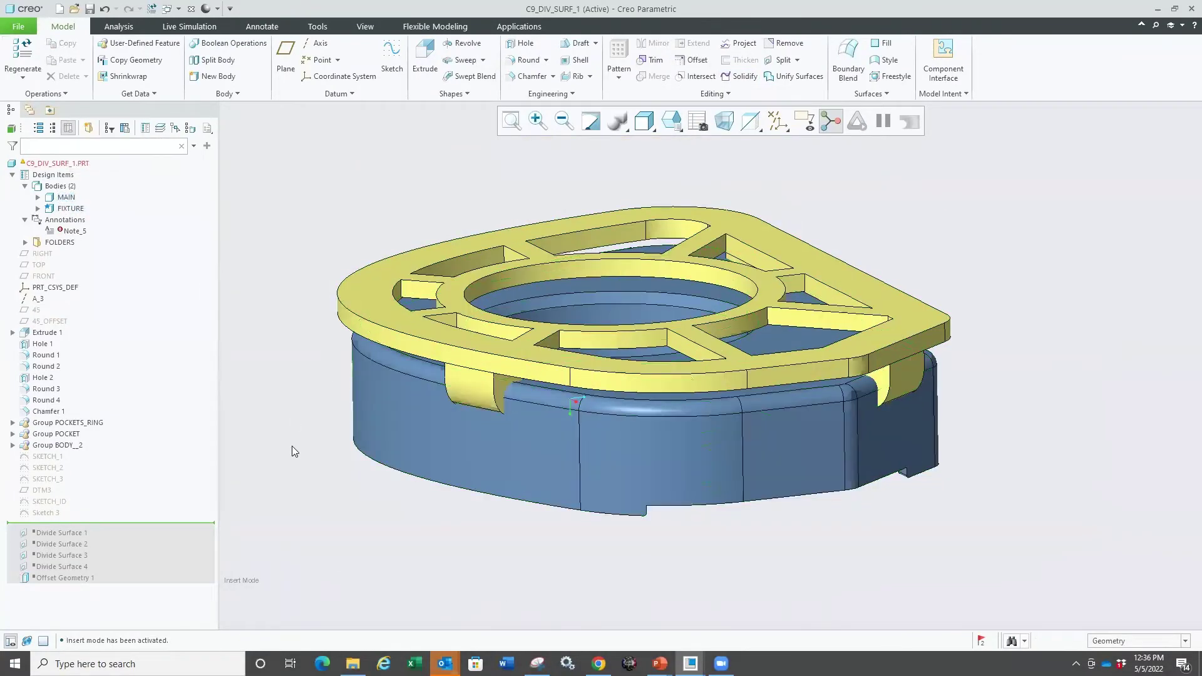
scroll(519, 396, down, 4)
scroll(490, 402, up, 2)
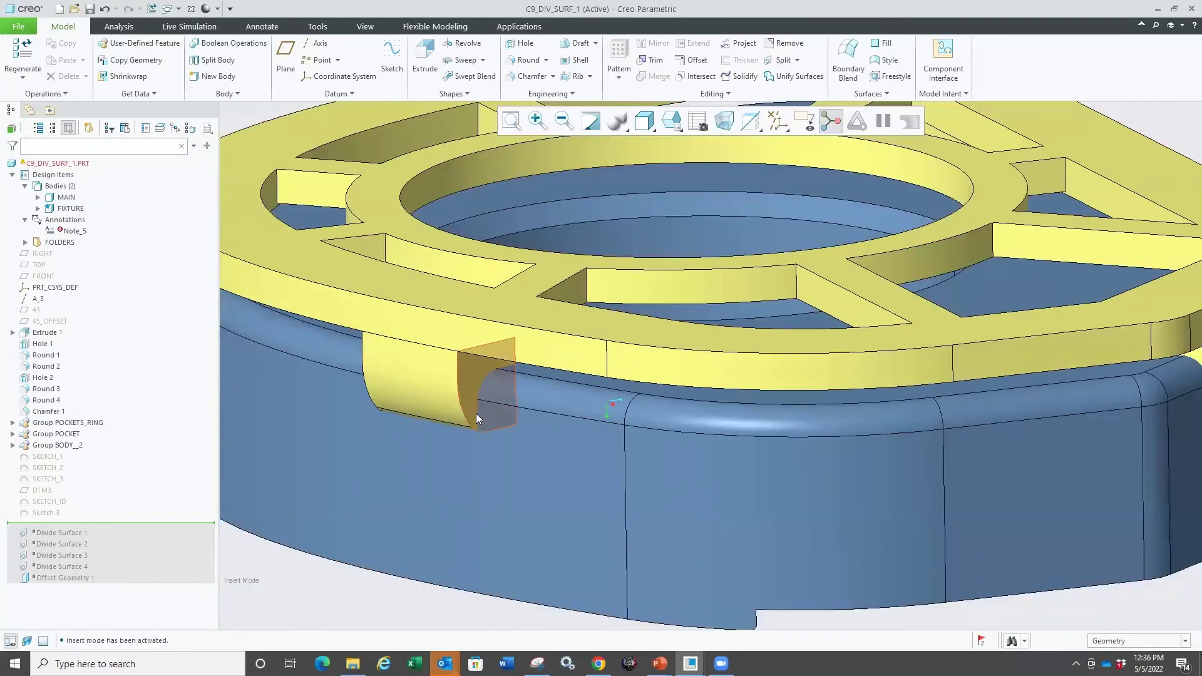
scroll(501, 418, up, 3)
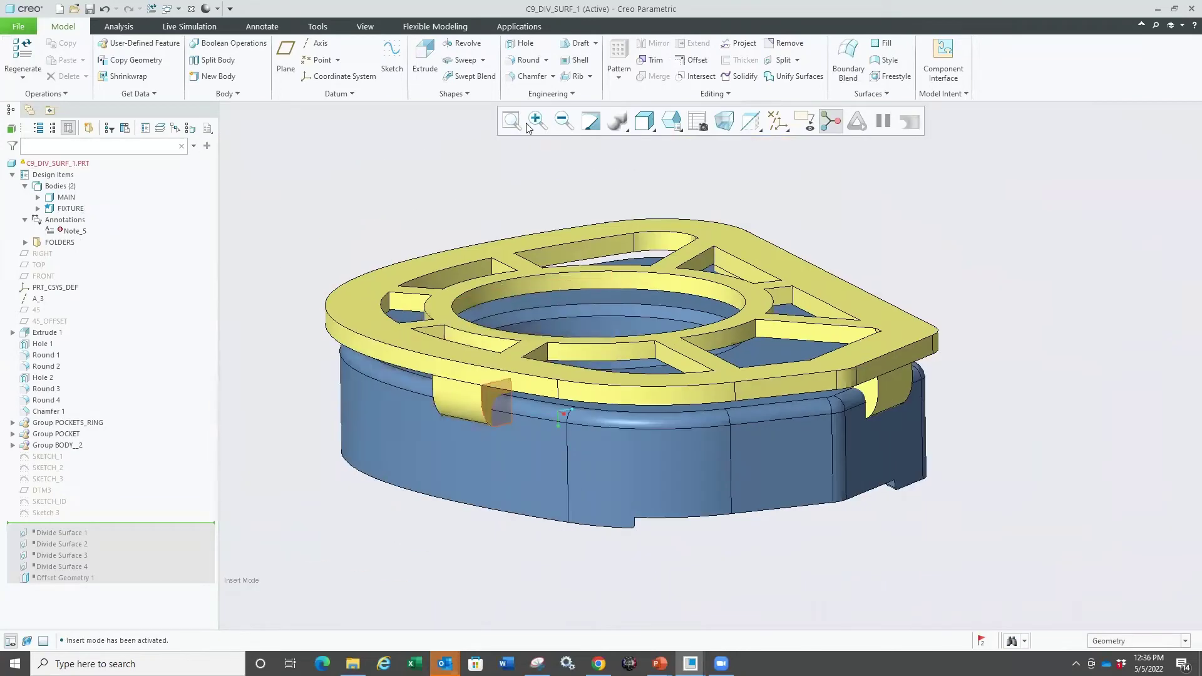
- Create an Intersect curve feature between the MAIN and FIXTURE bodies
click(697, 76)
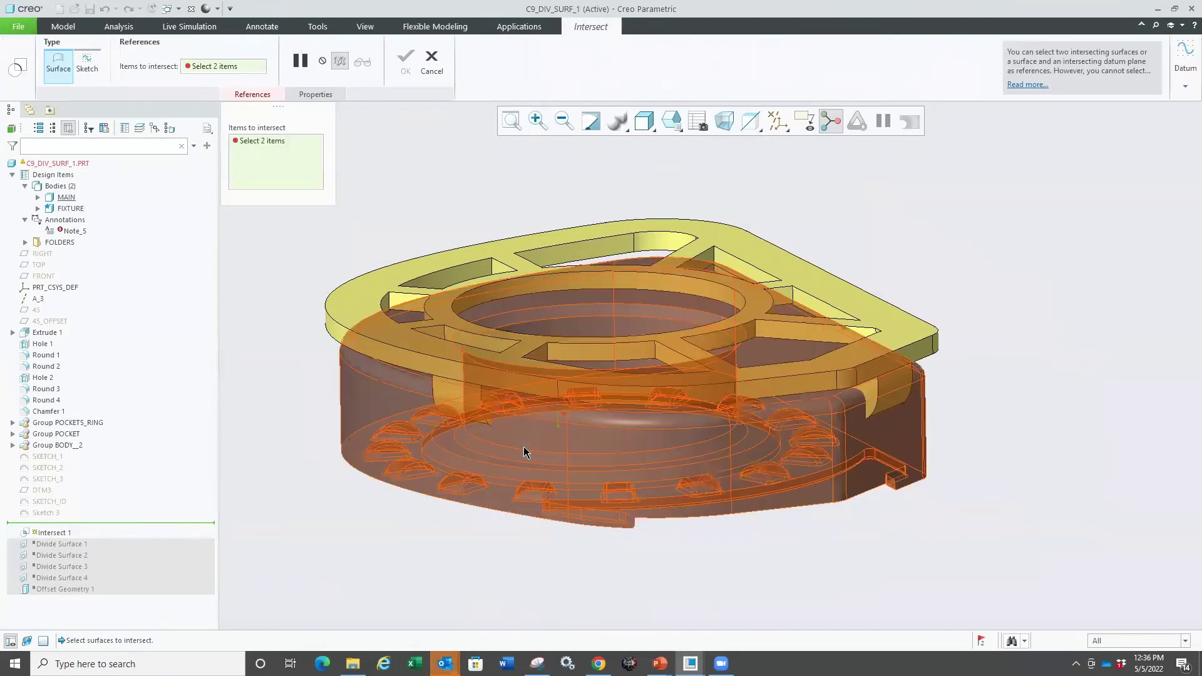
click(447, 502)
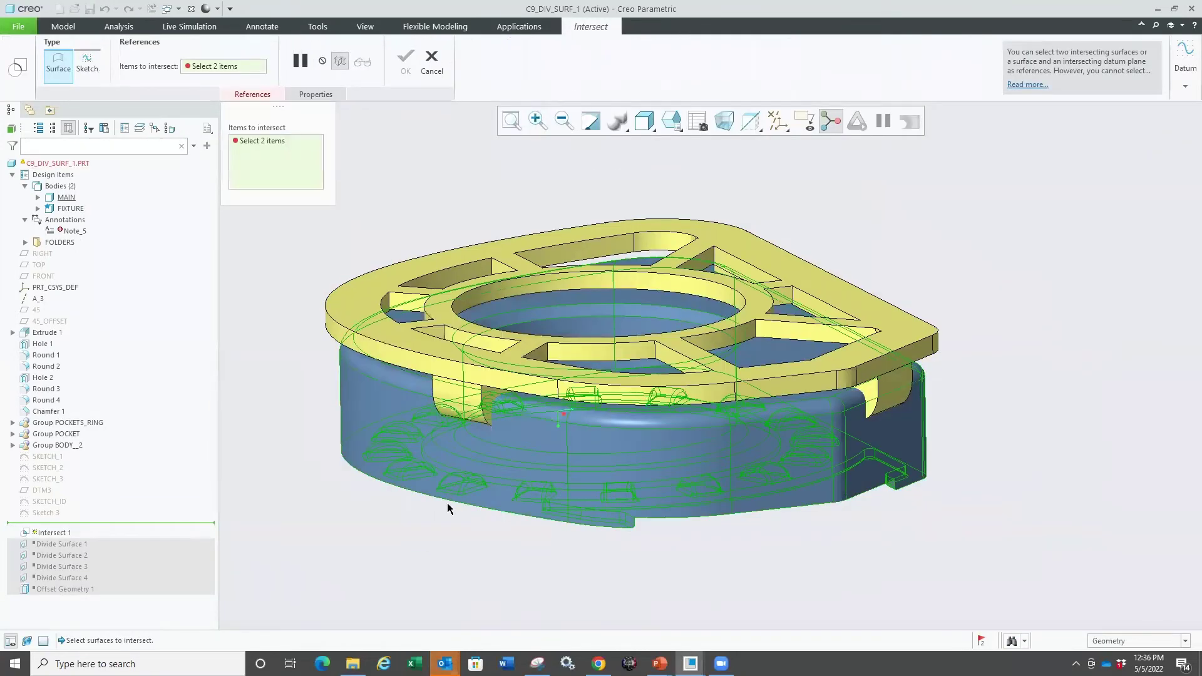
click(464, 390)
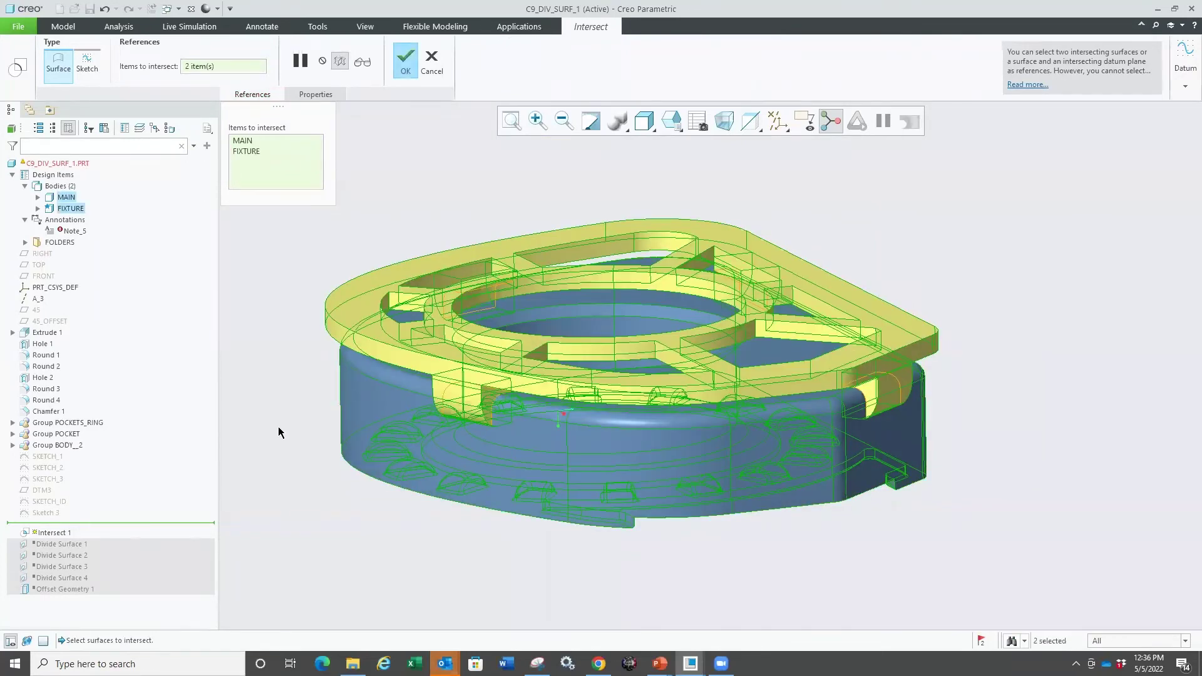
middle_click(278, 426)
click(281, 457)
scroll(455, 400, down, 3)
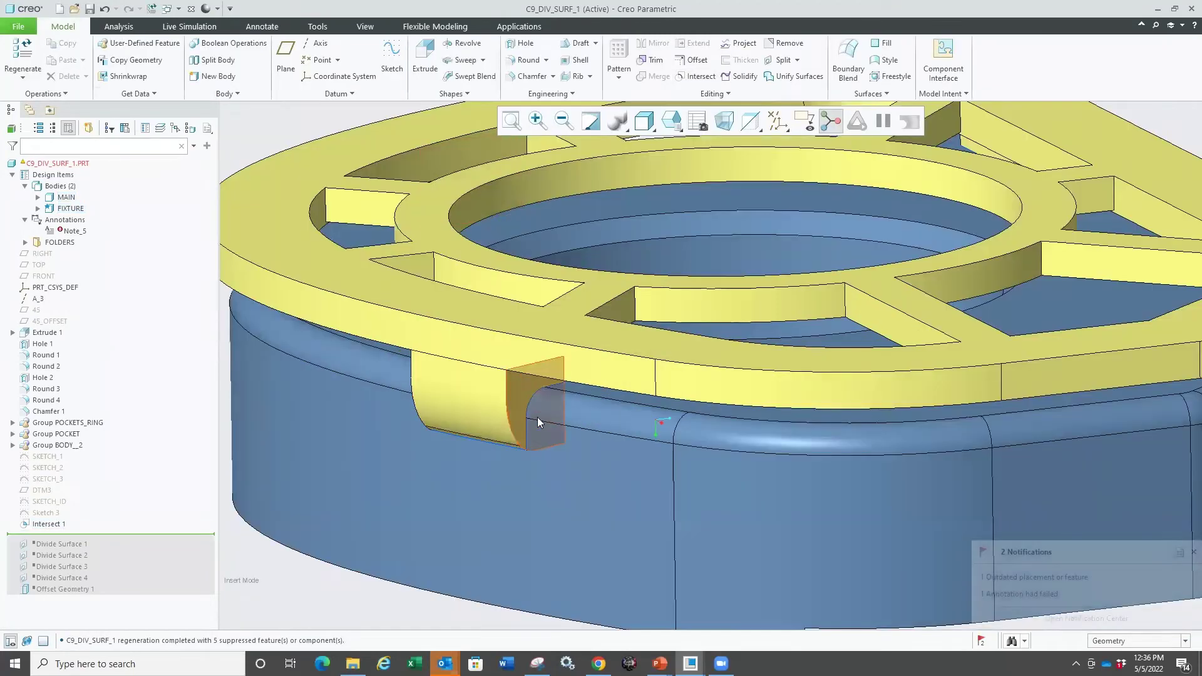
scroll(514, 424, up, 2)
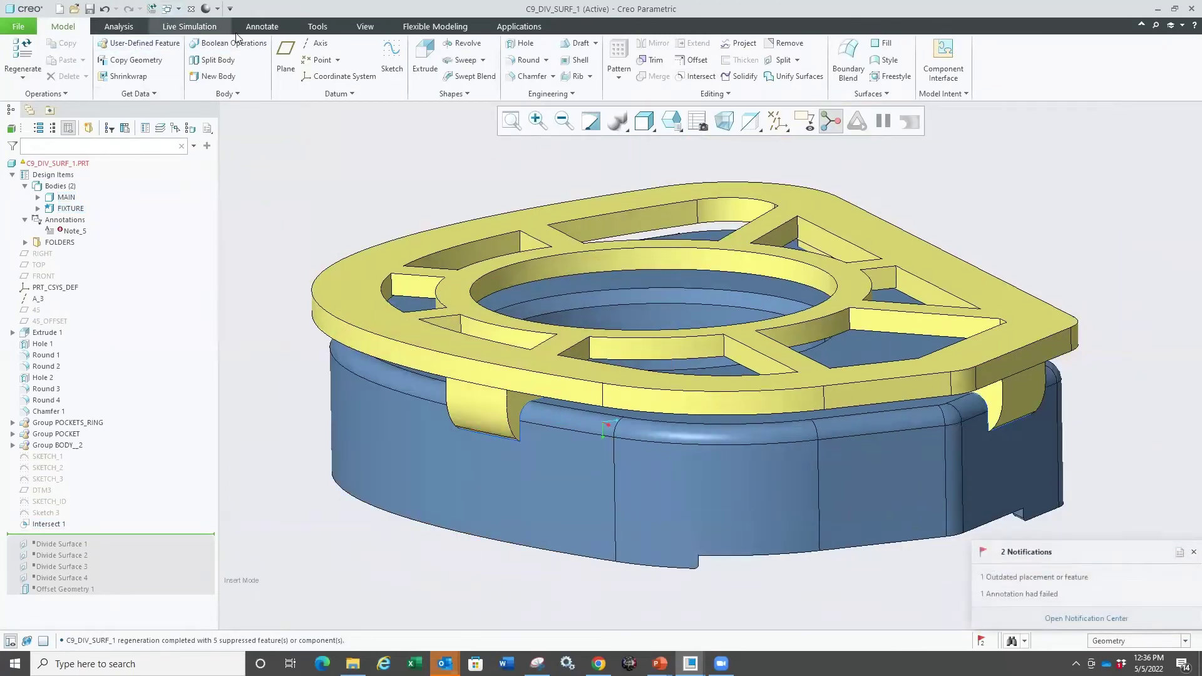
- Delete the failed annotation Note_5 from the part
click(257, 26)
click(48, 150)
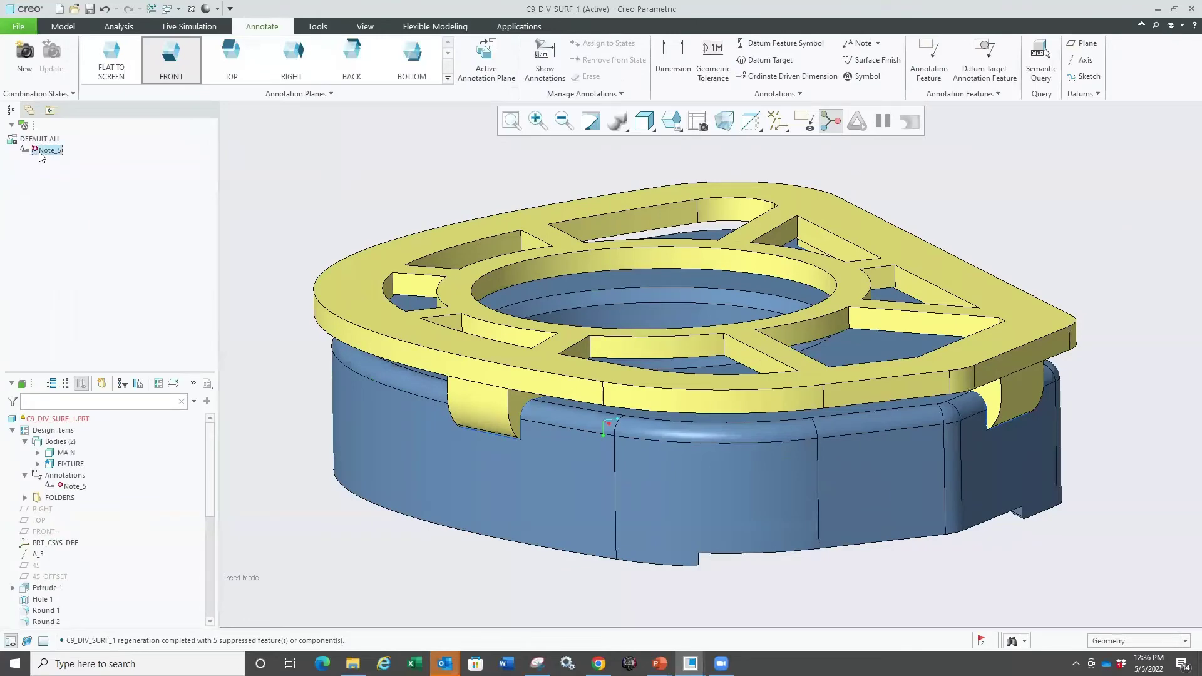
right_click(49, 150)
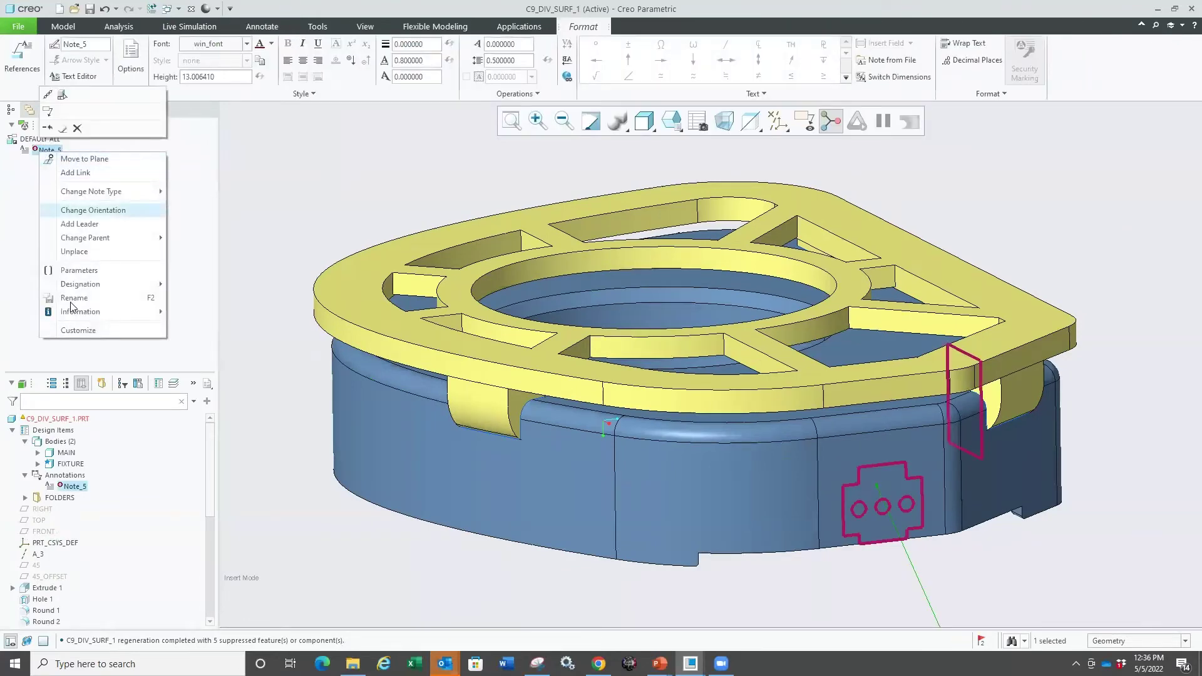
click(78, 129)
click(606, 374)
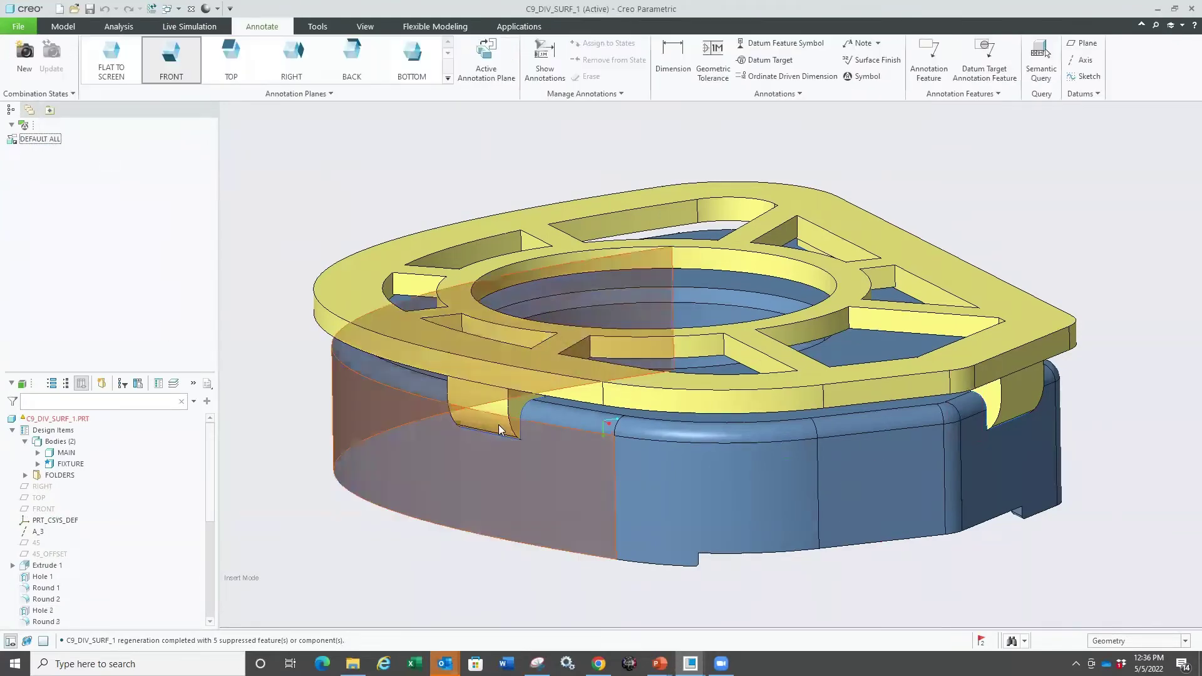
- Hide the FIXTURE body and inspect the intersection curves around the MAIN body's rounded edge
scroll(498, 430, up, 3)
scroll(542, 404, down, 4)
scroll(542, 405, up, 3)
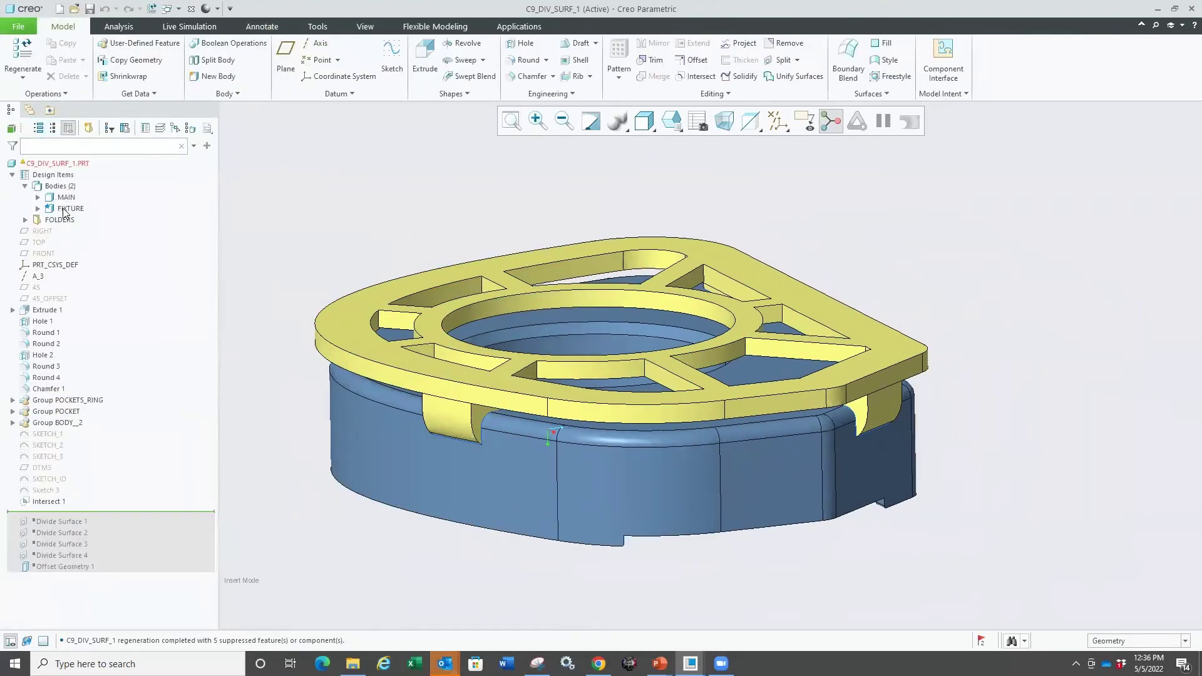
click(69, 209)
click(88, 169)
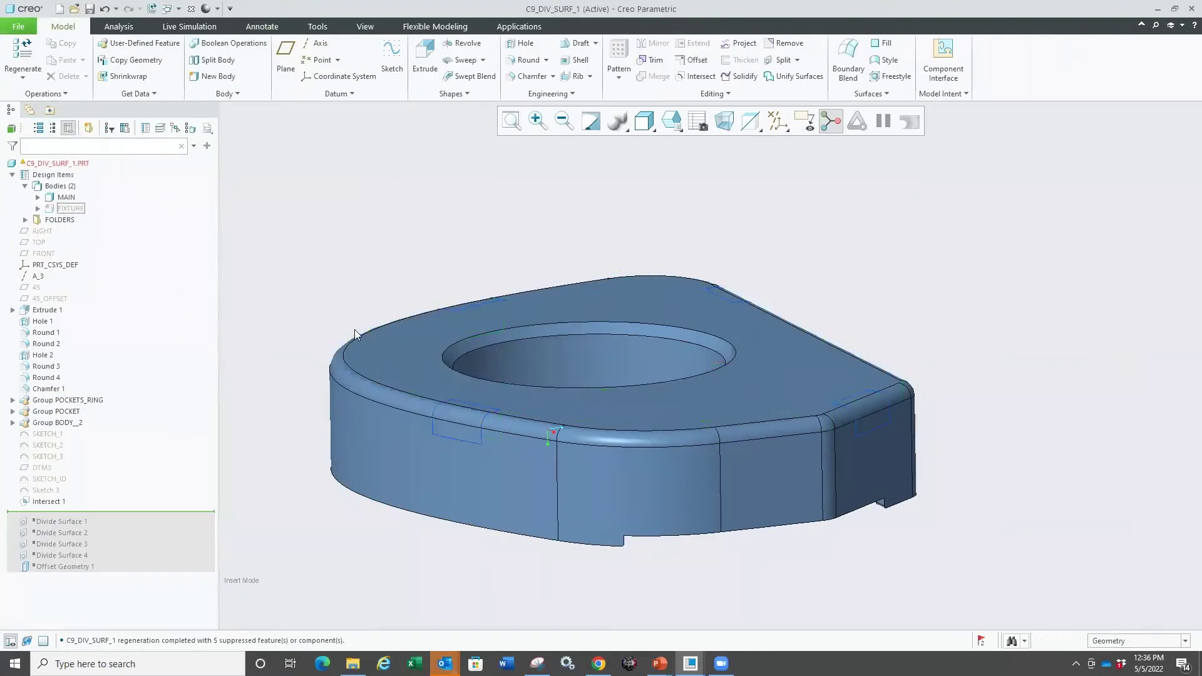
mouse_move(291, 415)
middle_down()
mouse_move(322, 344)
mouse_move(307, 382)
mouse_move(329, 427)
middle_up()
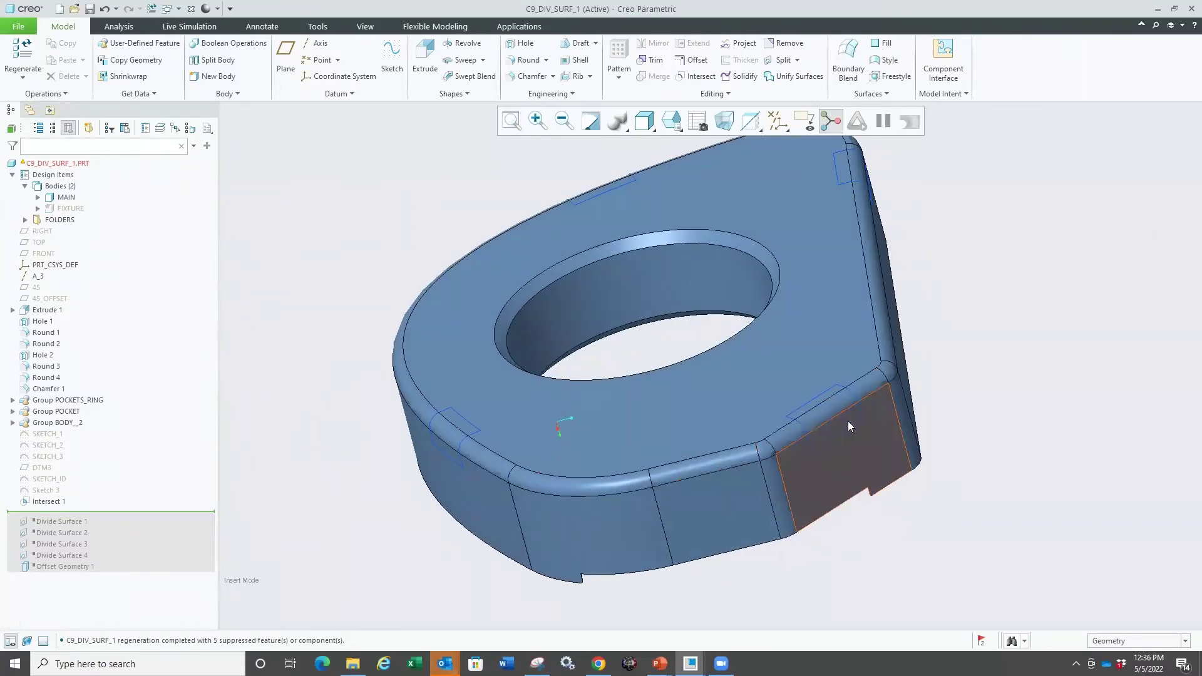
scroll(848, 421, down, 5)
scroll(750, 368, up, 5)
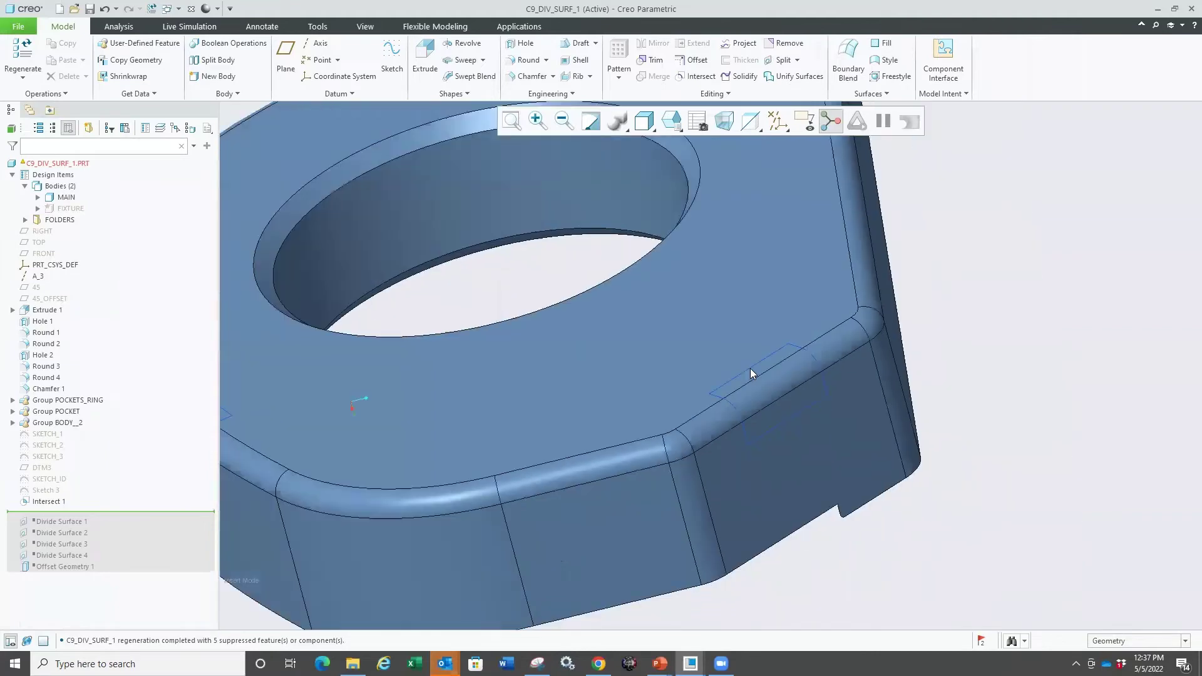
middle_drag(750, 368, 706, 415)
scroll(707, 415, up, 2)
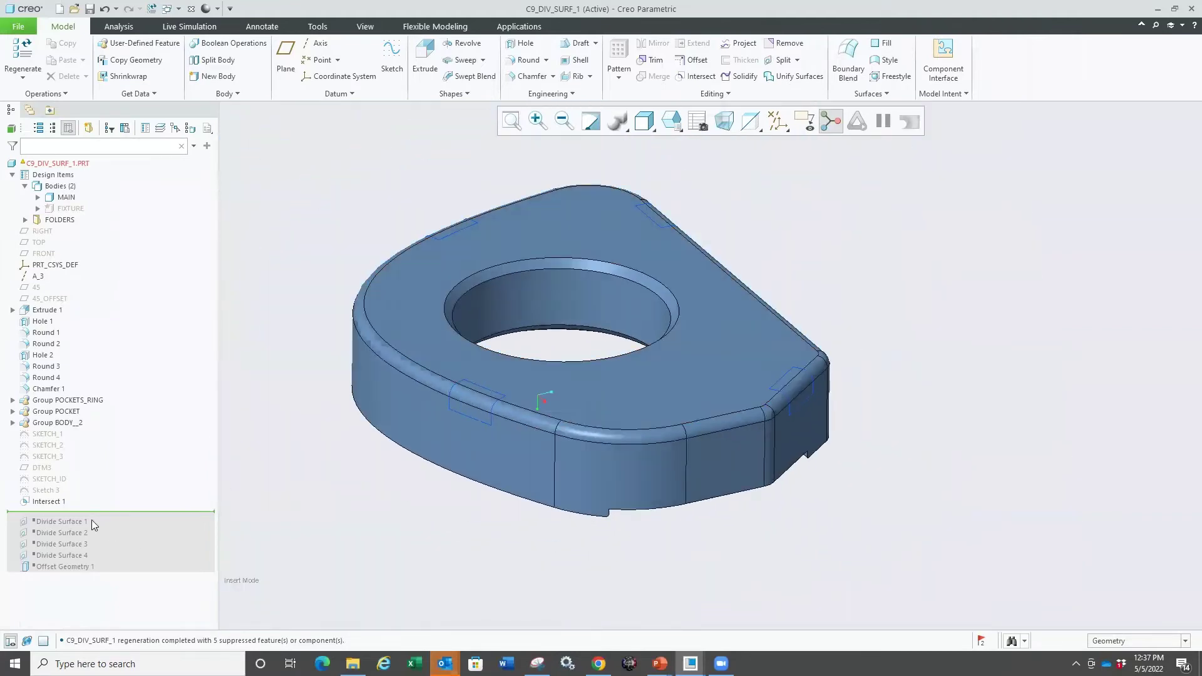
- Divide the MAIN body's surfaces by the Intersect 1 curve chain, flipping the divided side to the four contact patches
click(56, 501)
scroll(351, 281, down, 2)
scroll(351, 307, up, 1)
middle_drag(351, 307, 479, 371)
scroll(480, 375, up, 2)
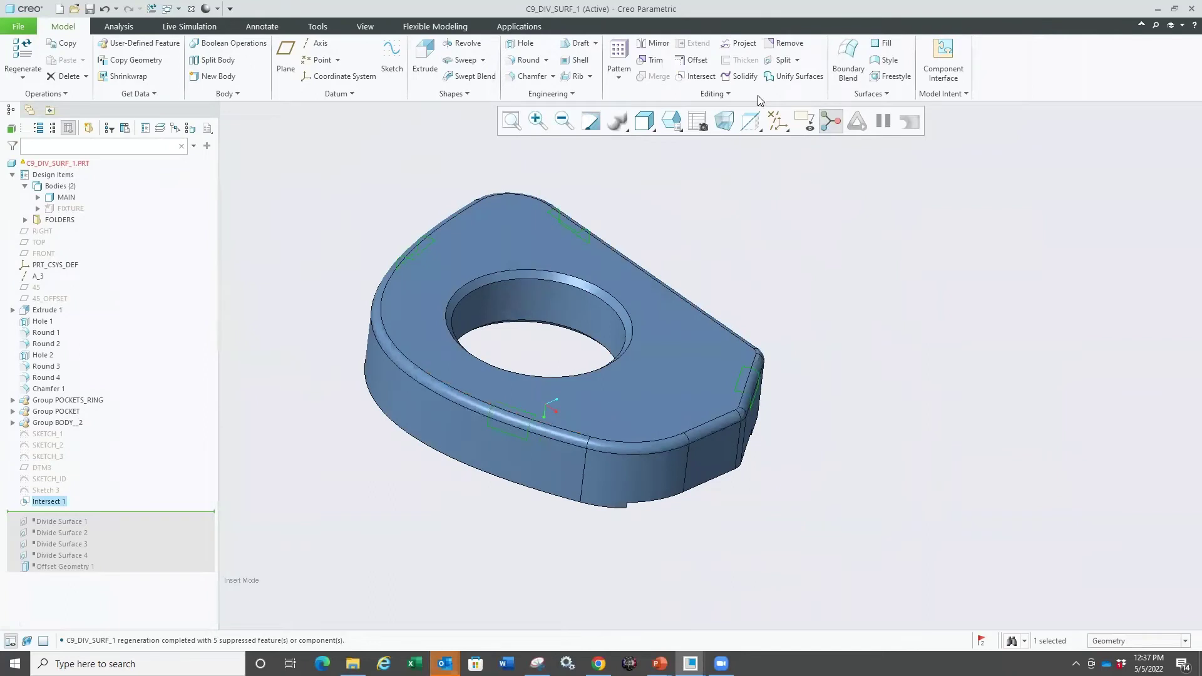
click(779, 60)
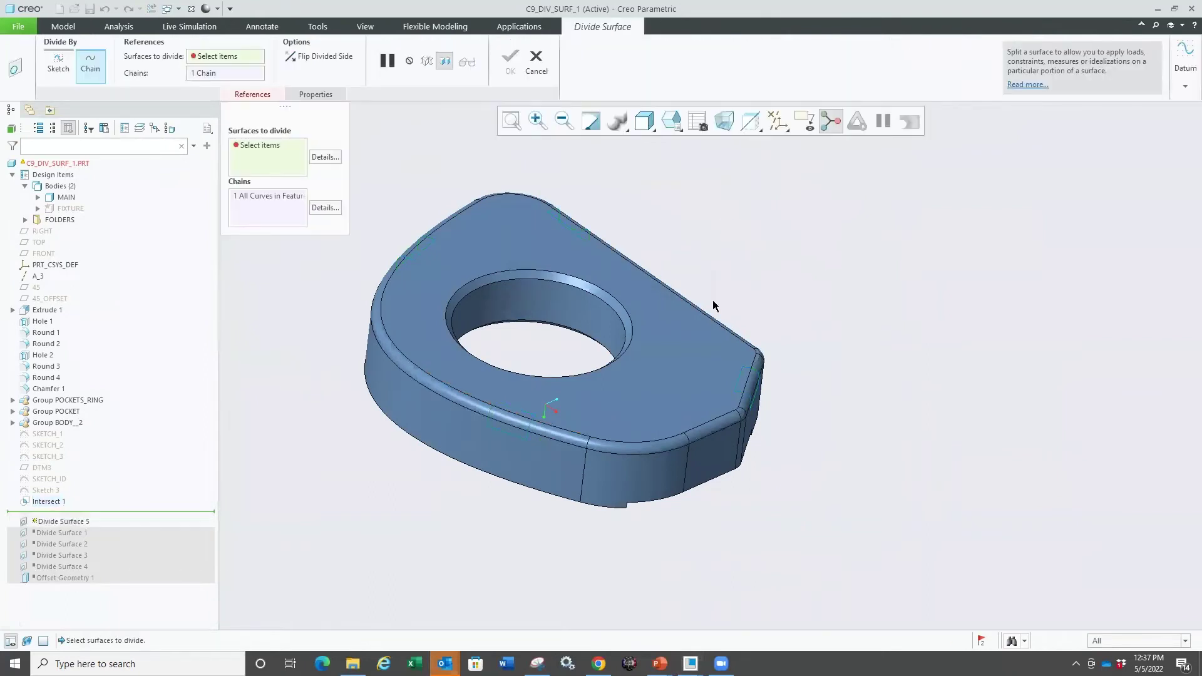
click(655, 389)
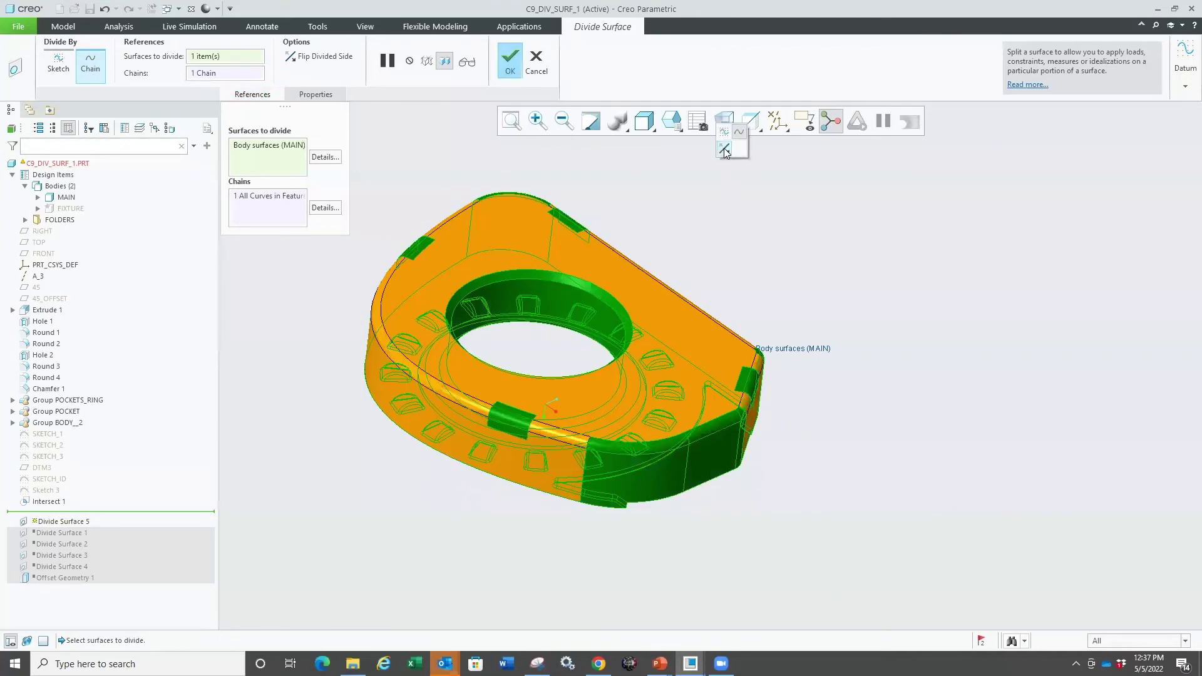
click(725, 149)
middle_drag(558, 404, 492, 397)
scroll(492, 397, up, 2)
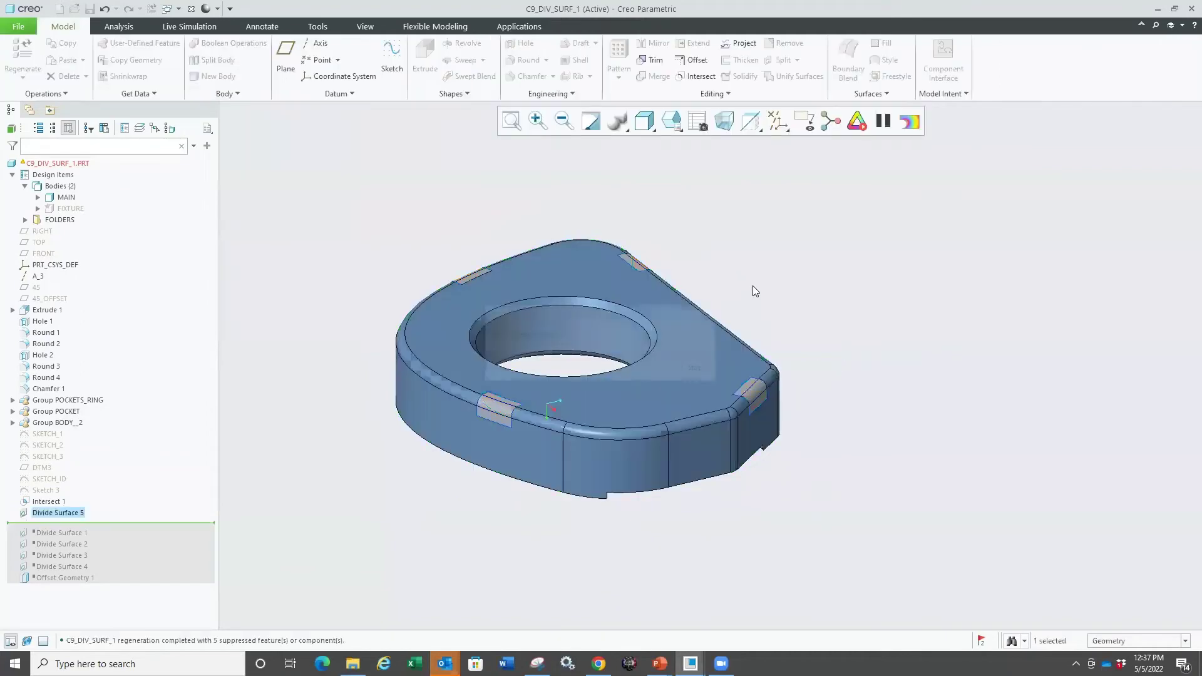
- Apply a yellow appearance to all the contact patches produced by Divide Surface 5
middle_drag(752, 285, 647, 287)
click(647, 287)
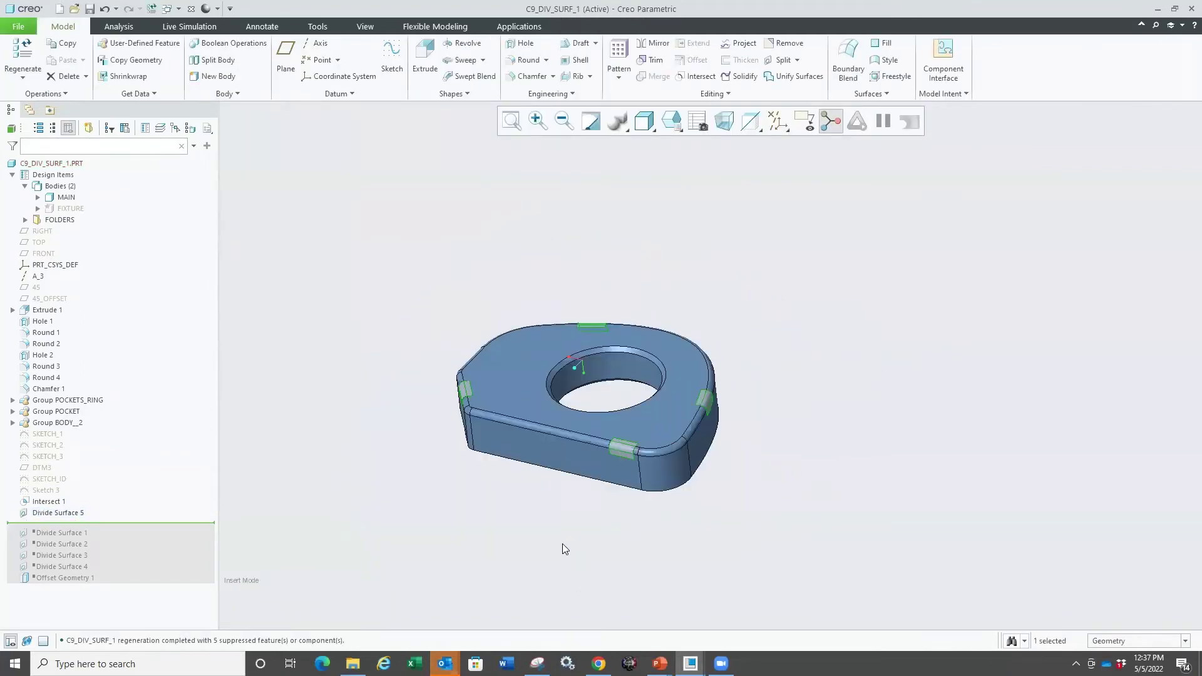
shift+middle_drag(569, 572, 597, 467)
right_click(632, 431)
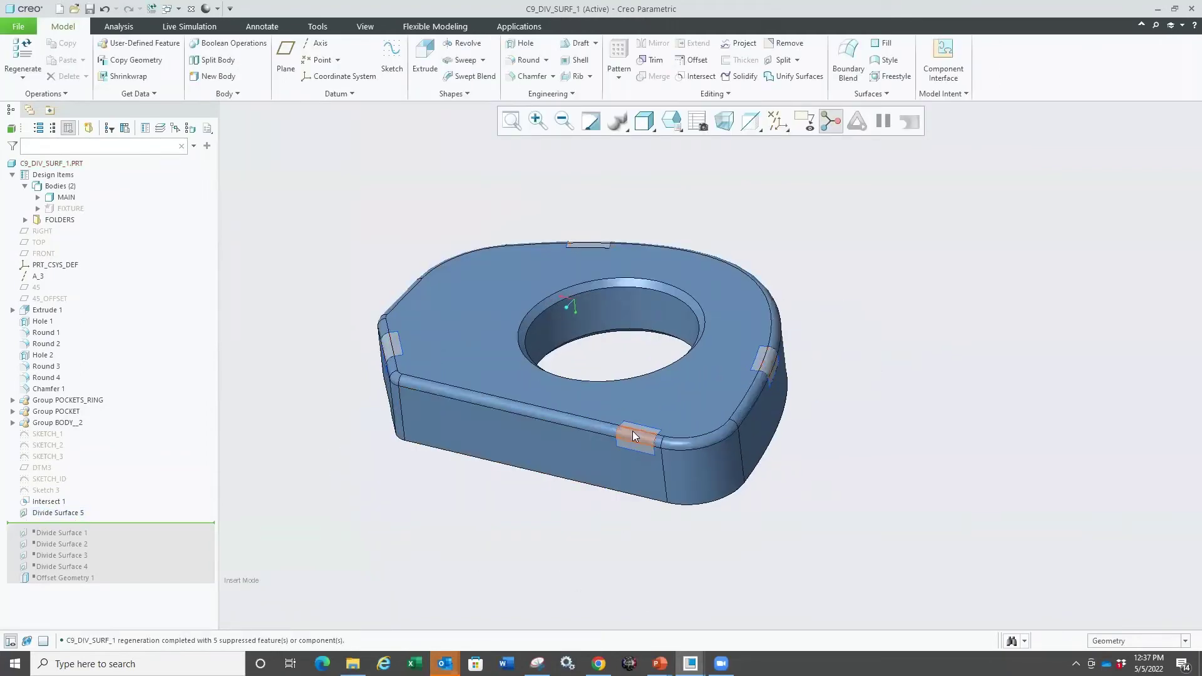
right_click(632, 430)
right_click(632, 430)
scroll(634, 443, down, 4)
right_click(632, 430)
right_click(633, 430)
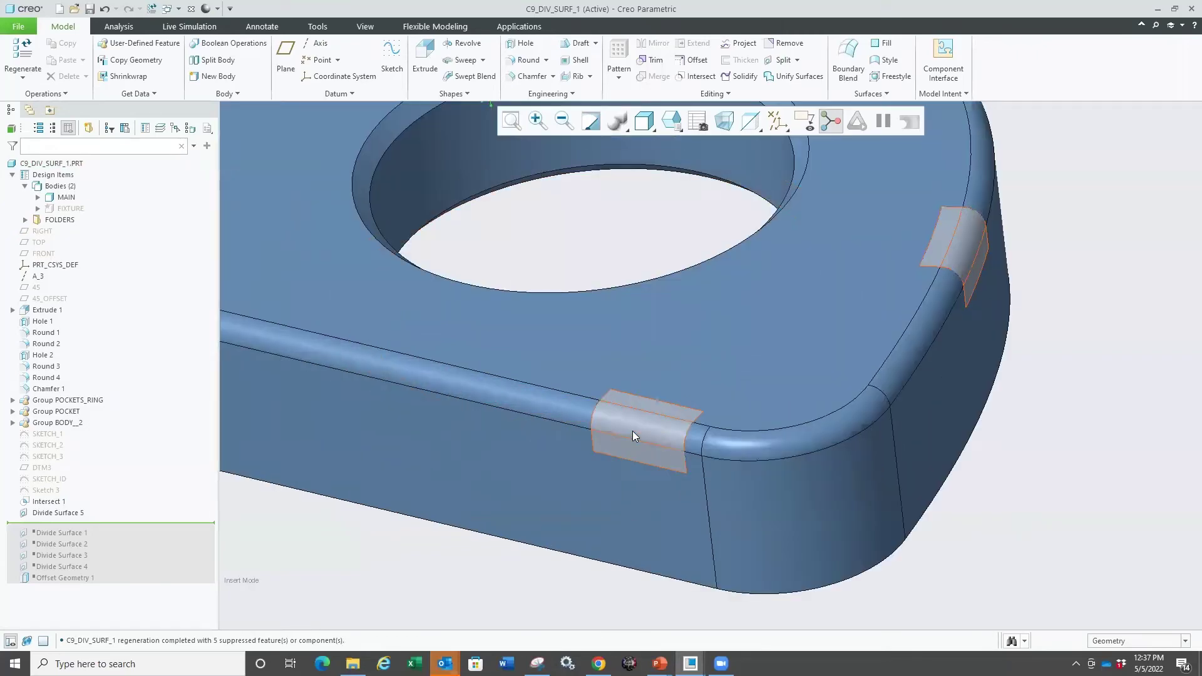
click(633, 430)
key(ctrl+d)
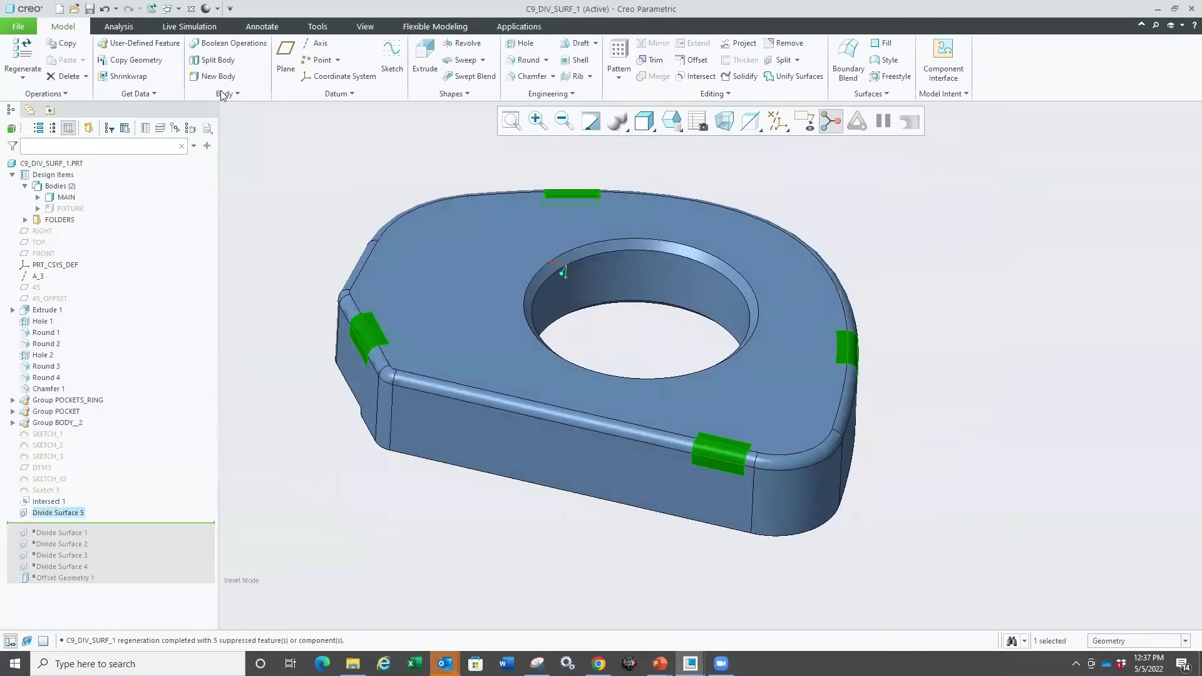
click(216, 10)
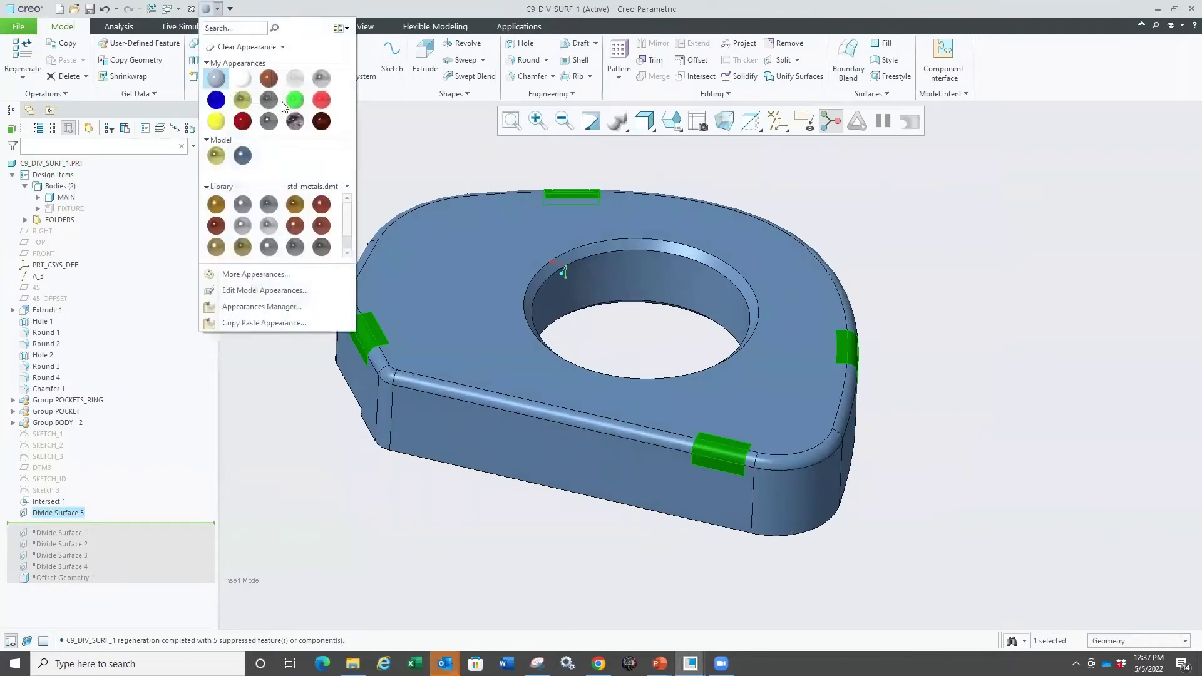
click(216, 121)
scroll(576, 328, down, 2)
scroll(448, 263, up, 3)
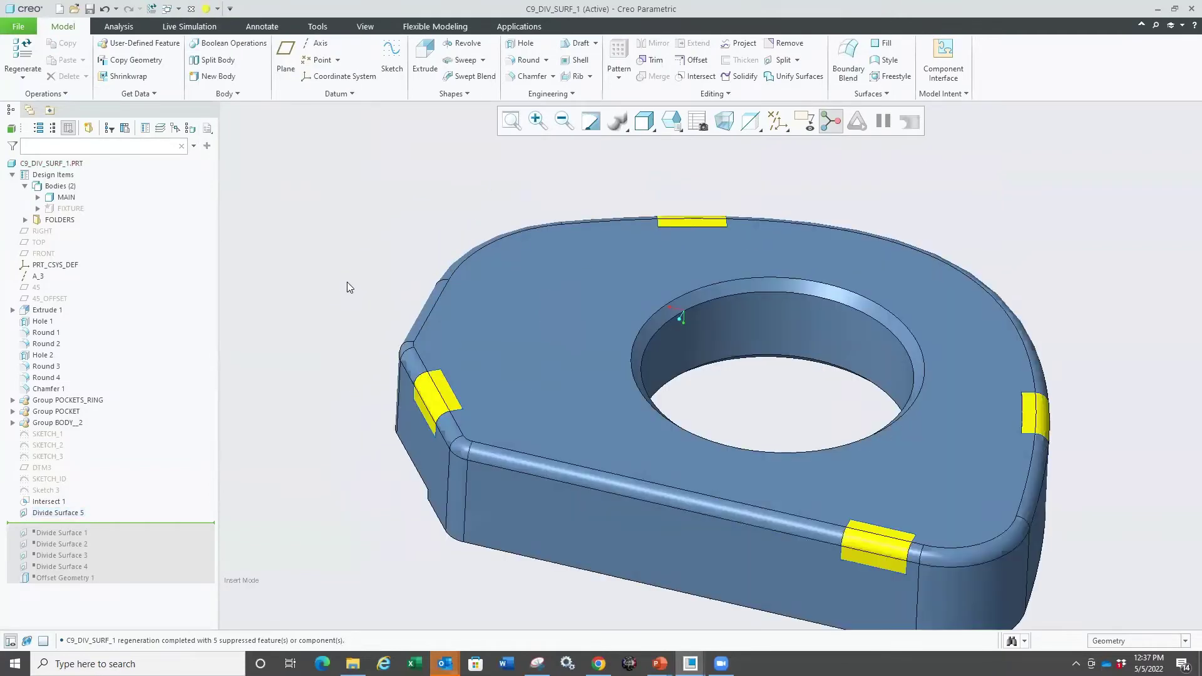
scroll(343, 281, up, 2)
middle_drag(576, 462, 648, 440)
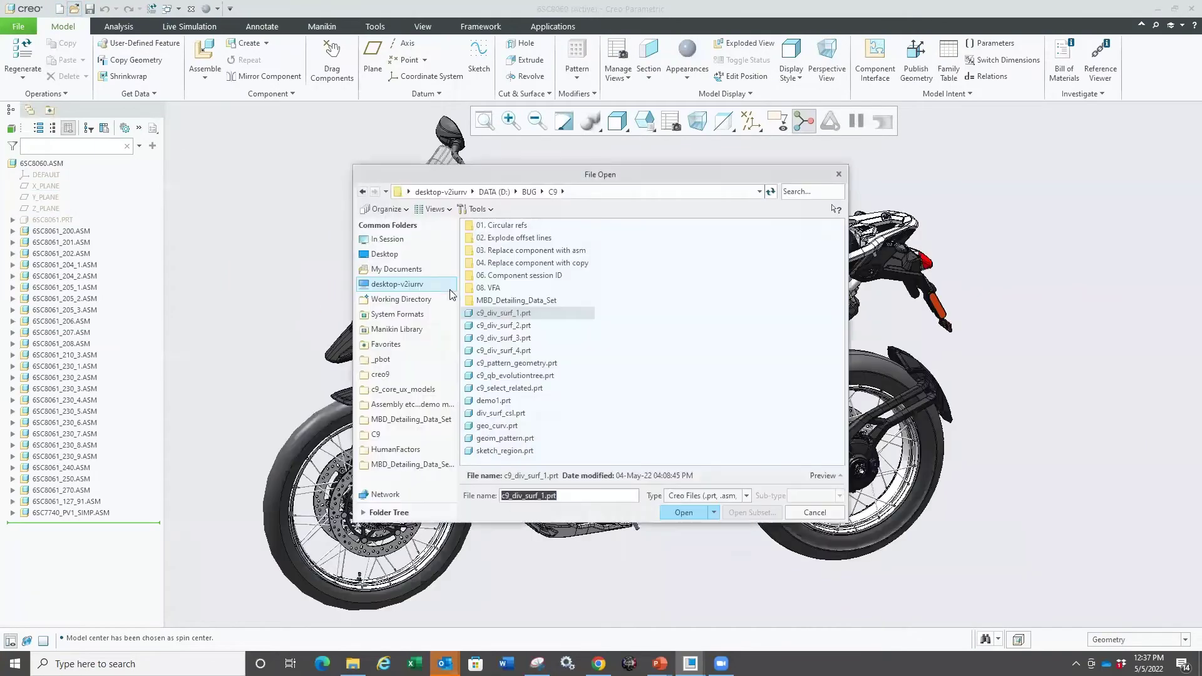
- Open the part c9_div_surf_2.prt
double_click(494, 331)
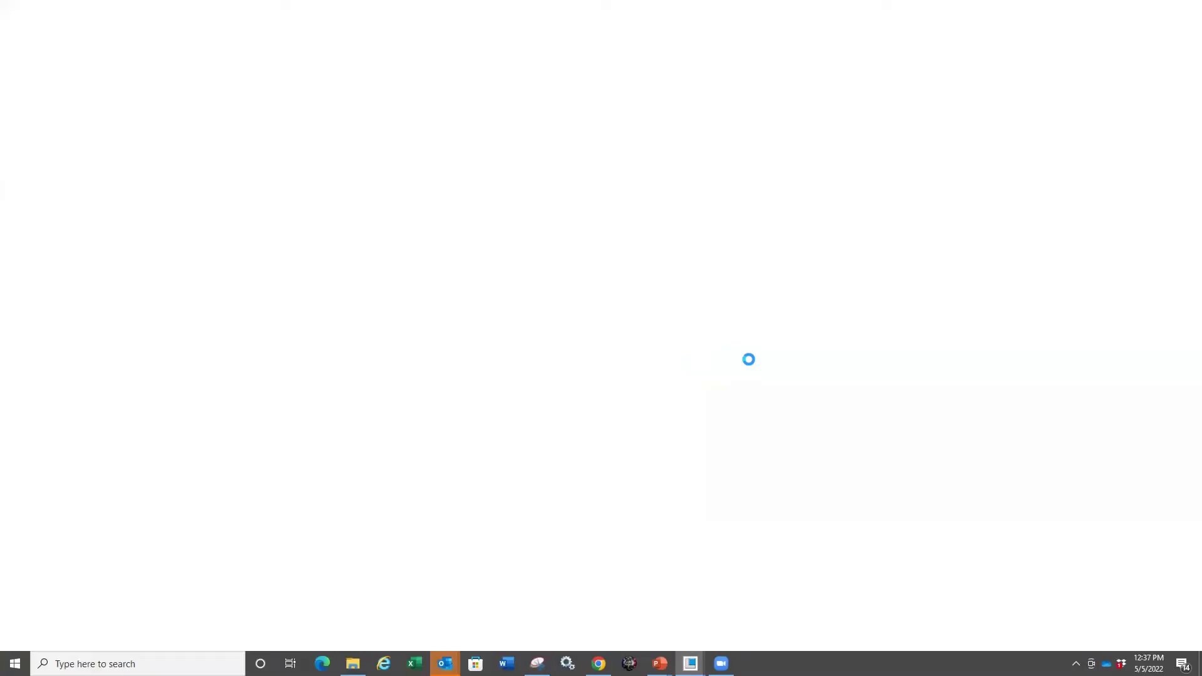
scroll(795, 453, up, 2)
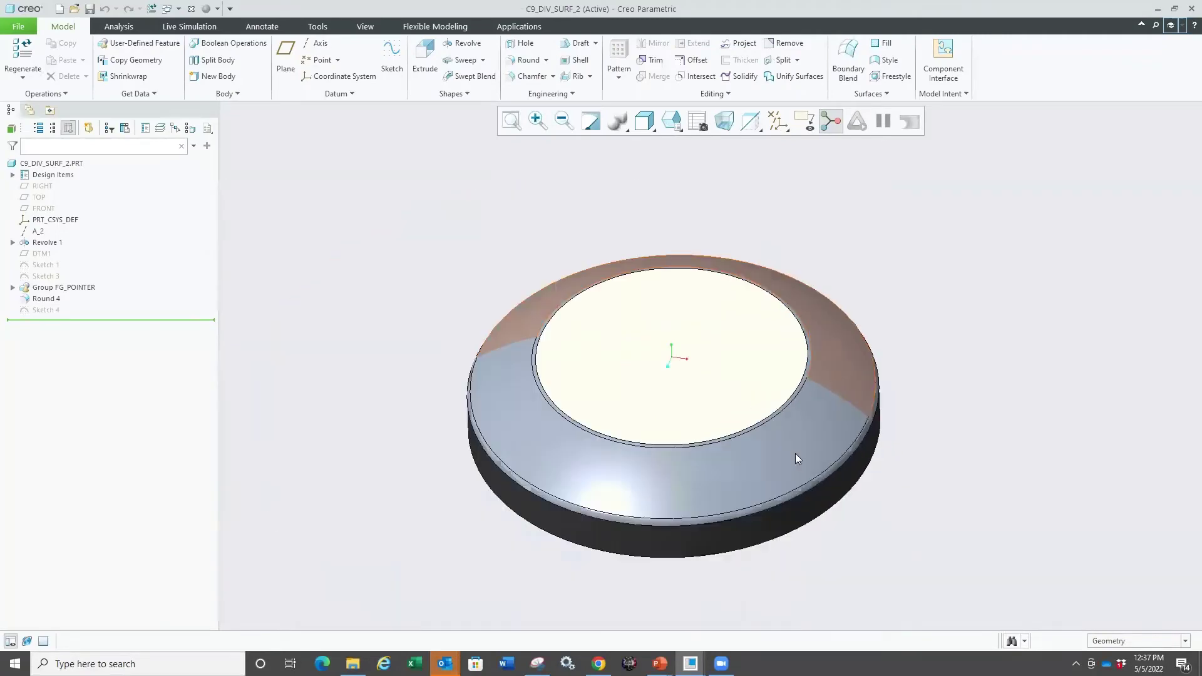
scroll(788, 445, down, 1)
- Examine how the knob's sloped ring is split into two separately selectable half surfaces
click(781, 440)
click(827, 341)
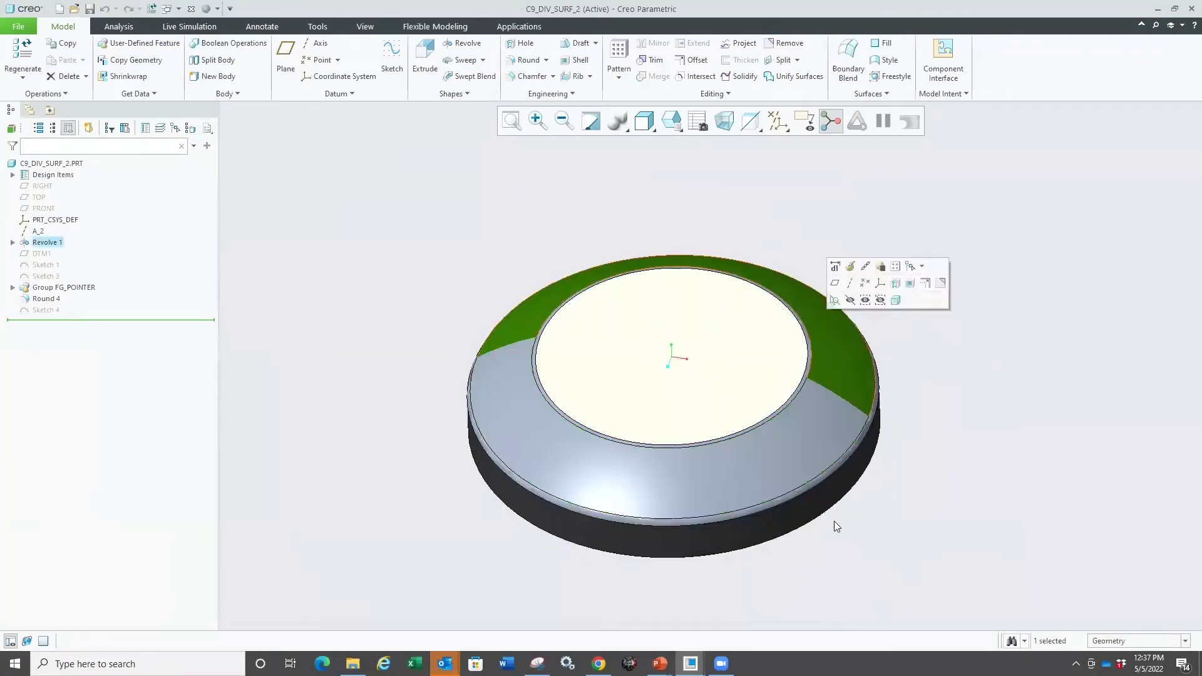
click(767, 455)
click(834, 336)
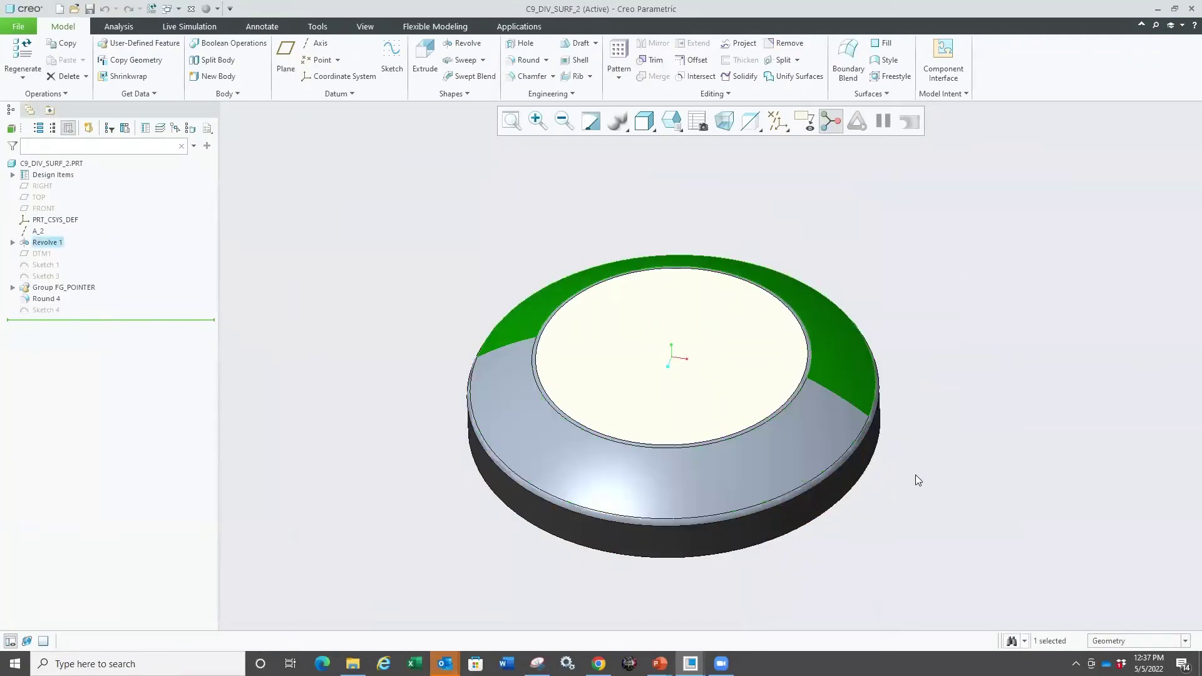
click(738, 462)
click(939, 426)
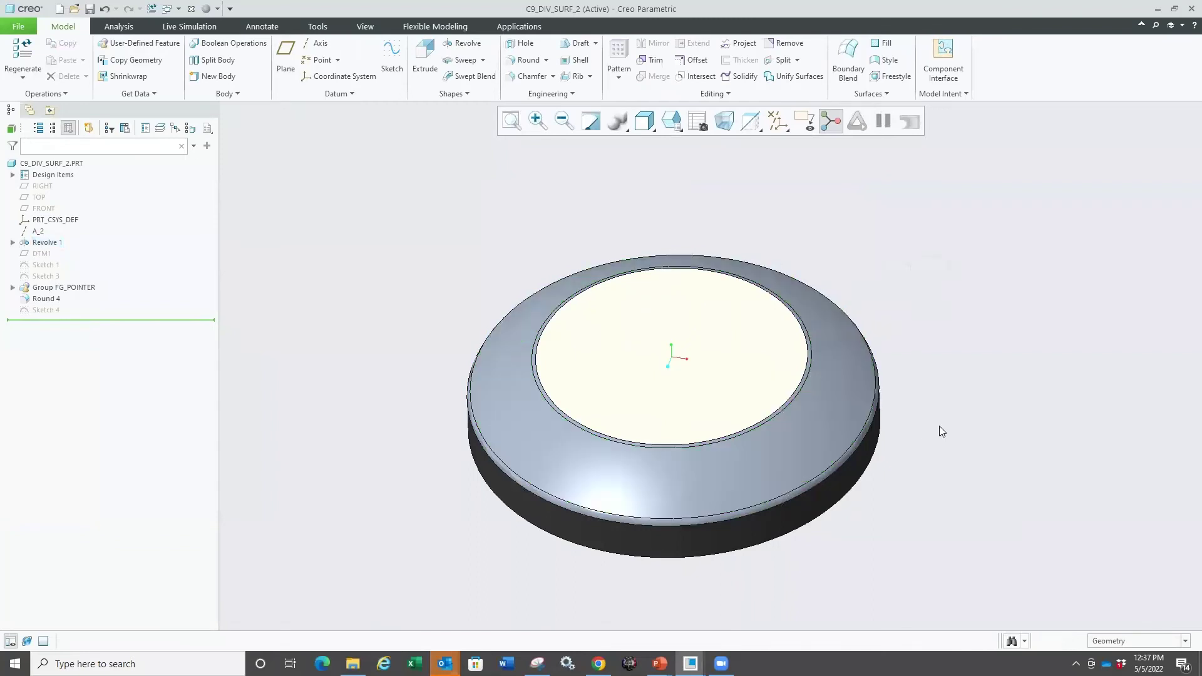
scroll(902, 401, down, 2)
scroll(877, 391, up, 2)
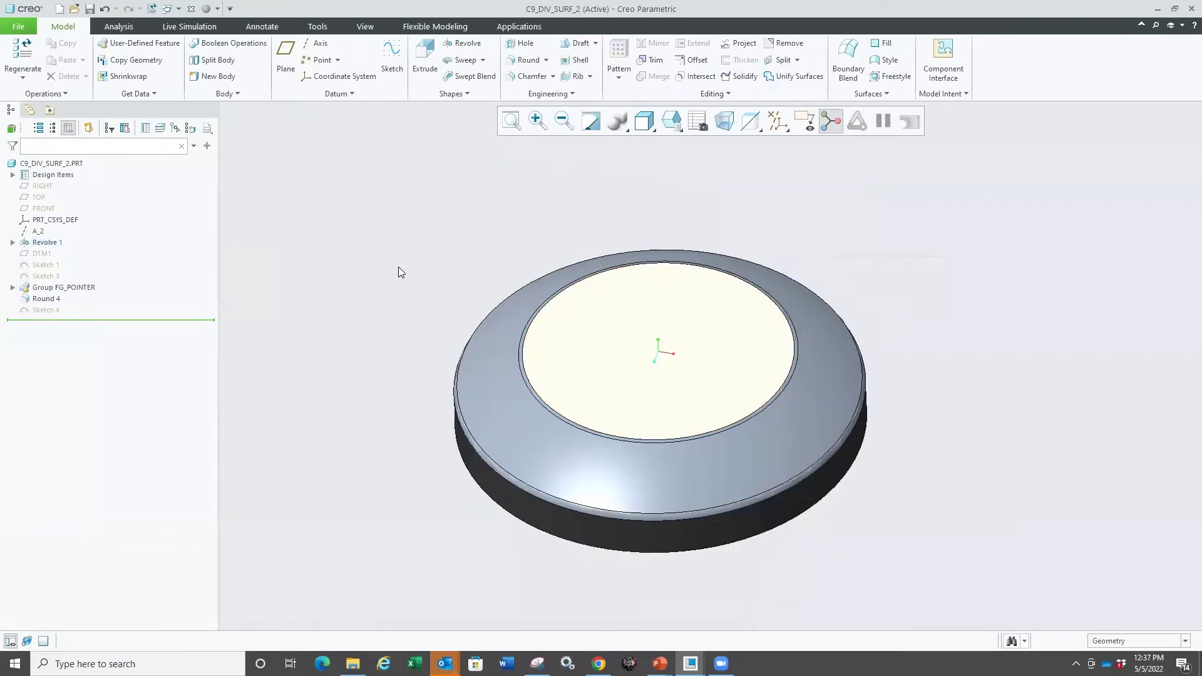
- Show the hidden Sketch 3 with the two crossing strips over the knob
click(44, 266)
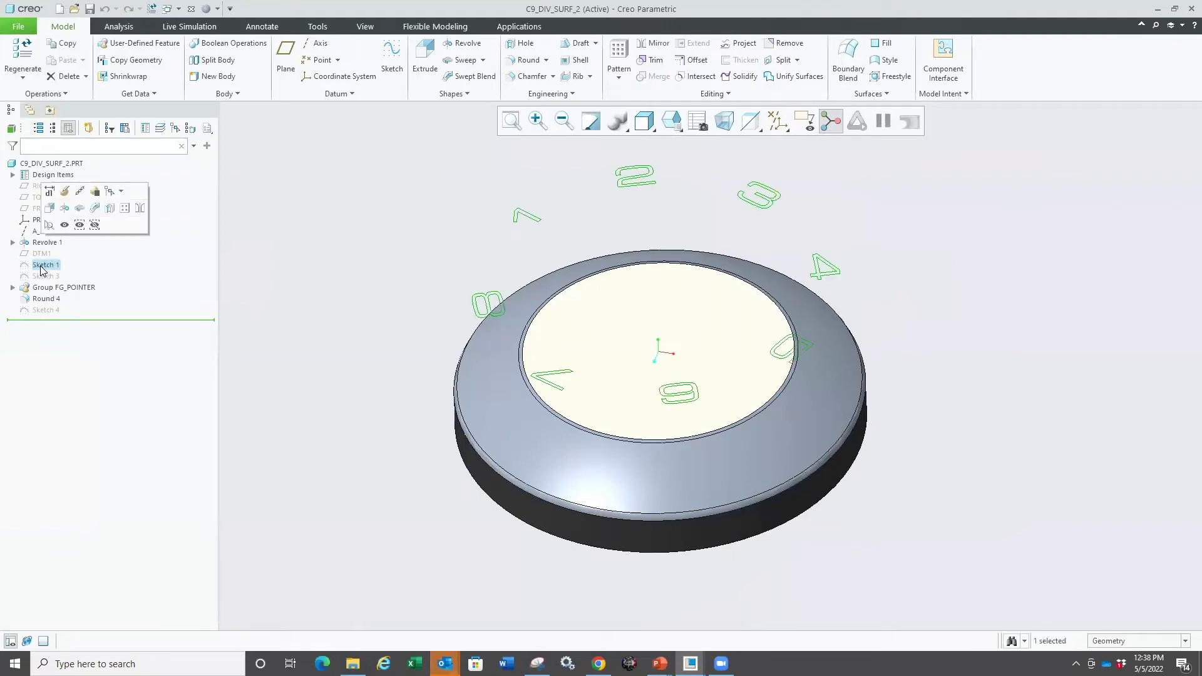
click(46, 276)
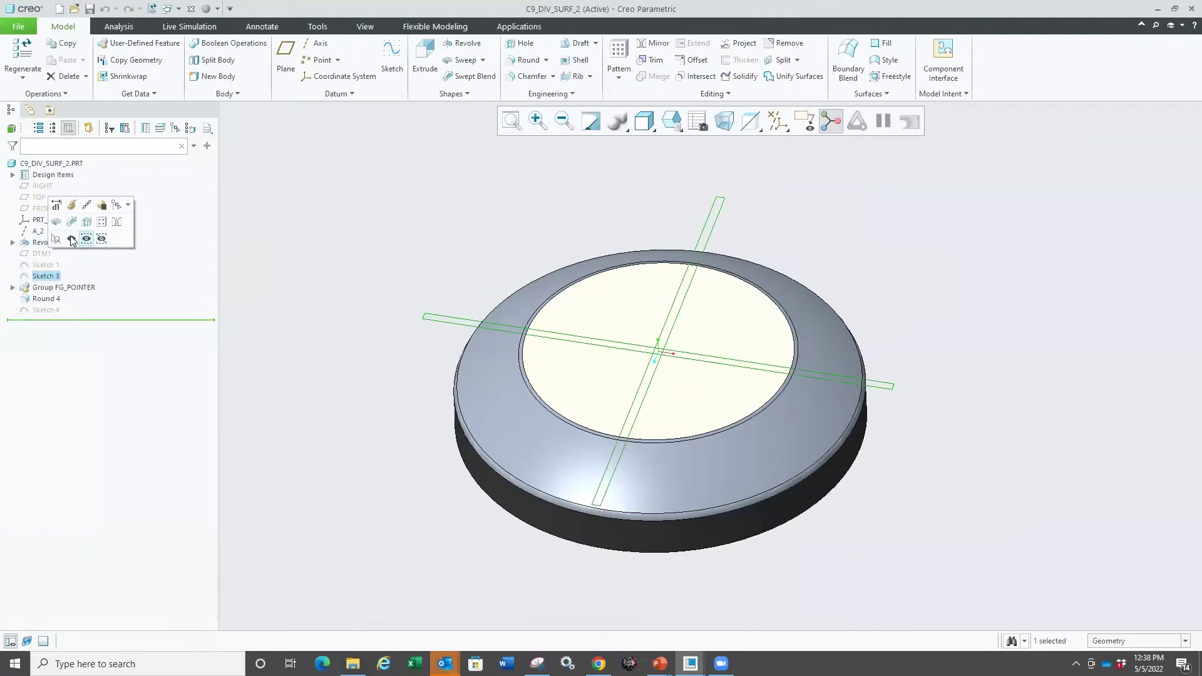
click(411, 314)
mouse_move(596, 335)
middle_down()
mouse_move(613, 326)
mouse_move(592, 341)
middle_up()
scroll(592, 341, up, 1)
scroll(588, 343, down, 3)
scroll(544, 333, up, 3)
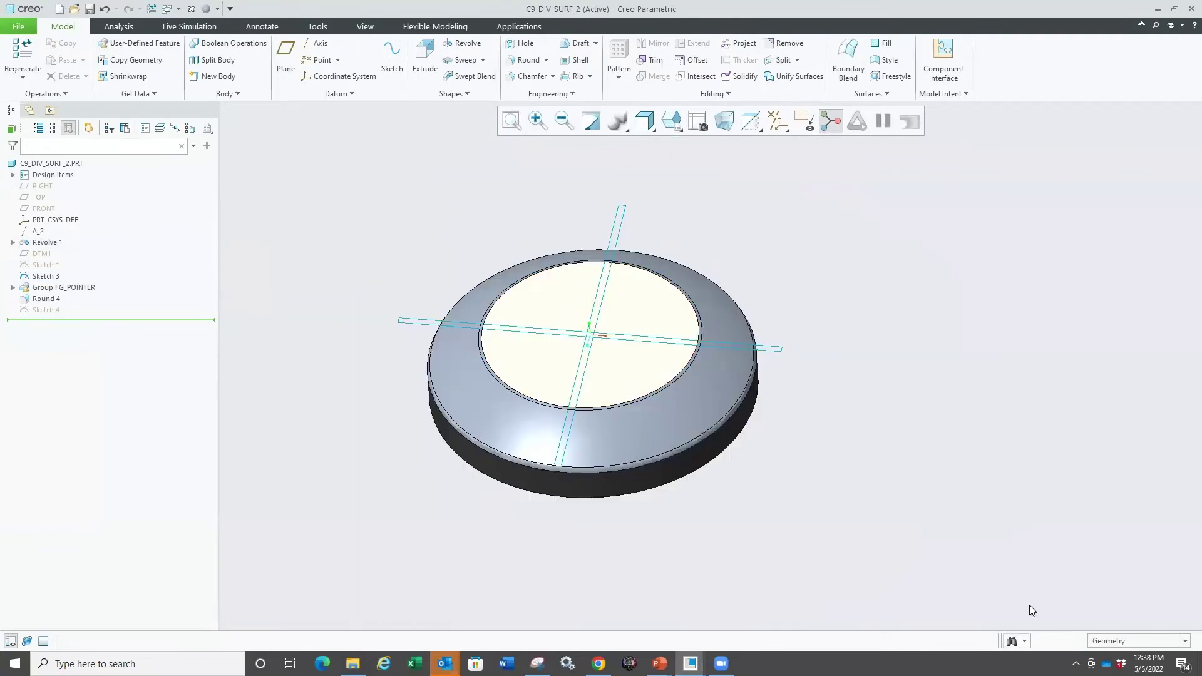
- Divide the knob's sloped ring surface using the four outer strip regions of Sketch 3, filtering the selection by Sketch Region
click(1111, 641)
click(1109, 625)
ctrl+click(735, 351)
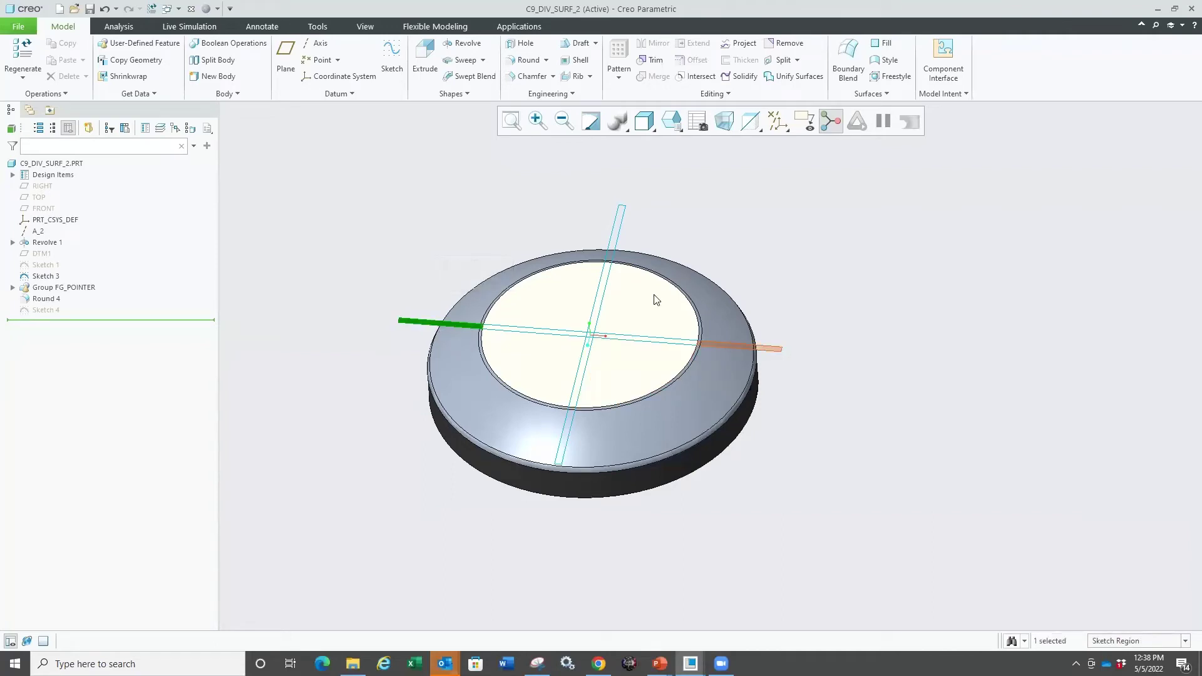
ctrl+click(570, 427)
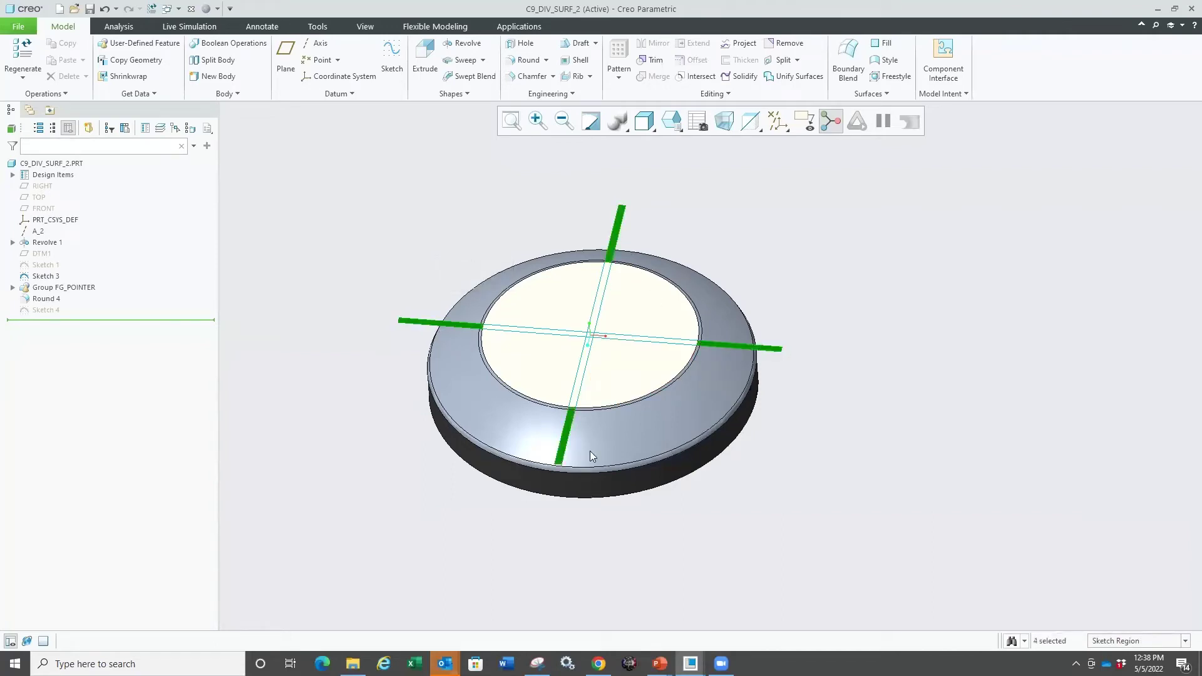
right_click(735, 247)
click(808, 207)
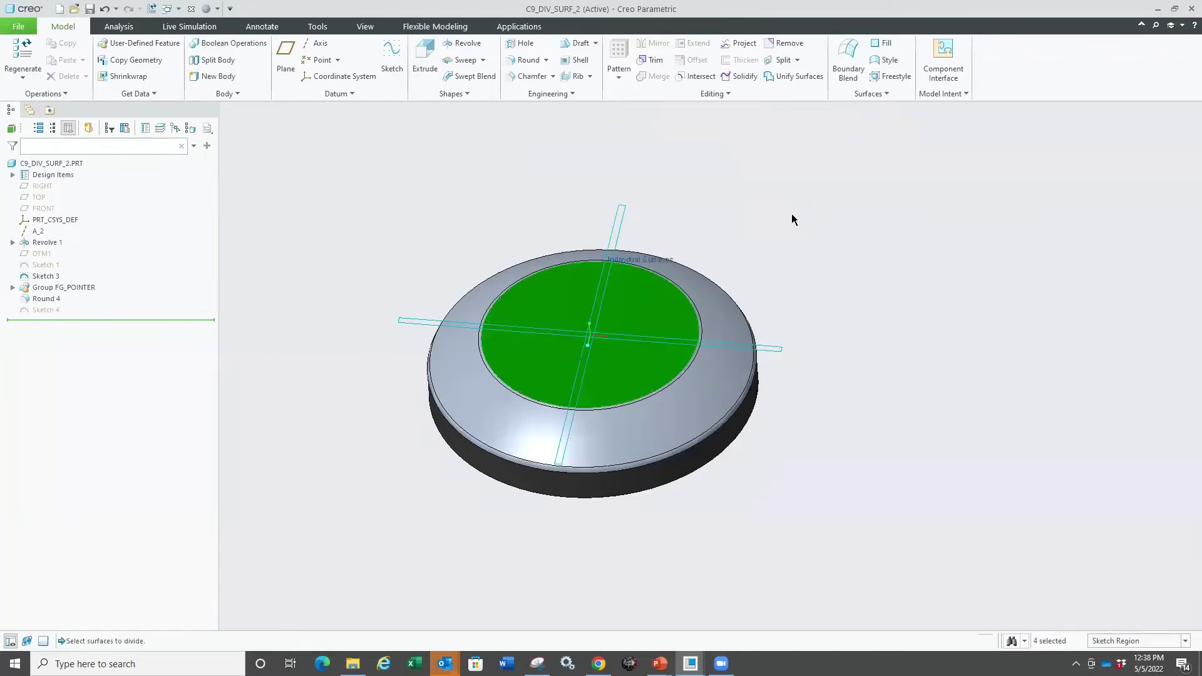
click(692, 426)
middle_drag(723, 492, 712, 488)
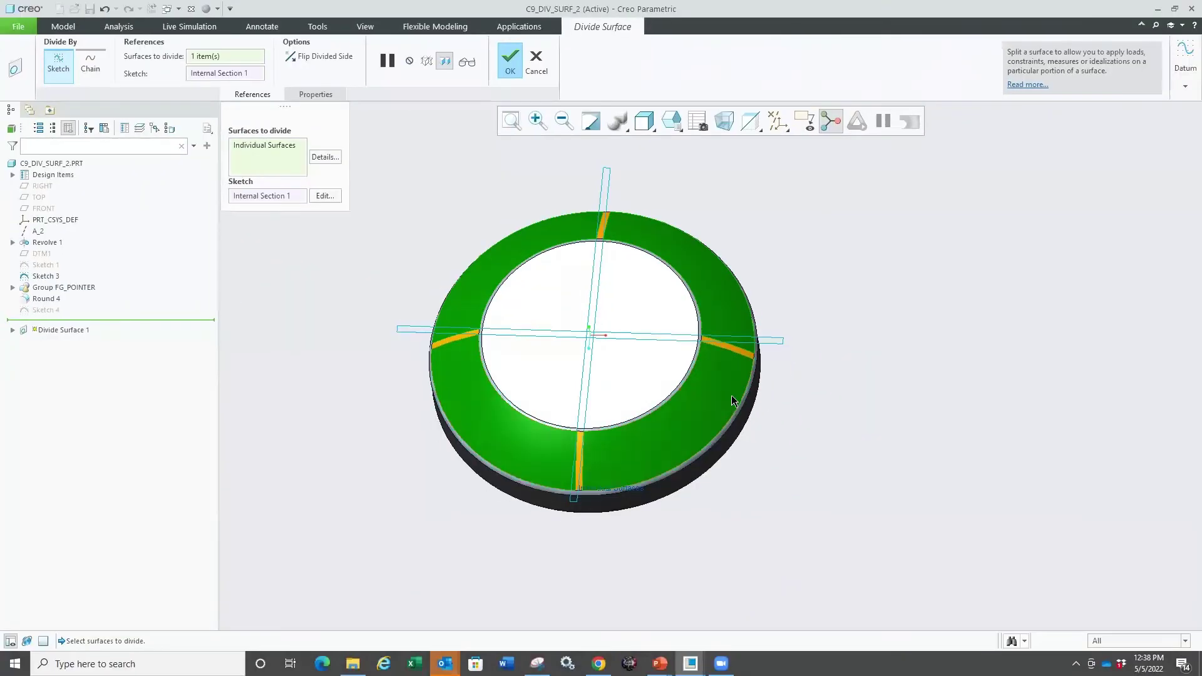
middle_click(844, 450)
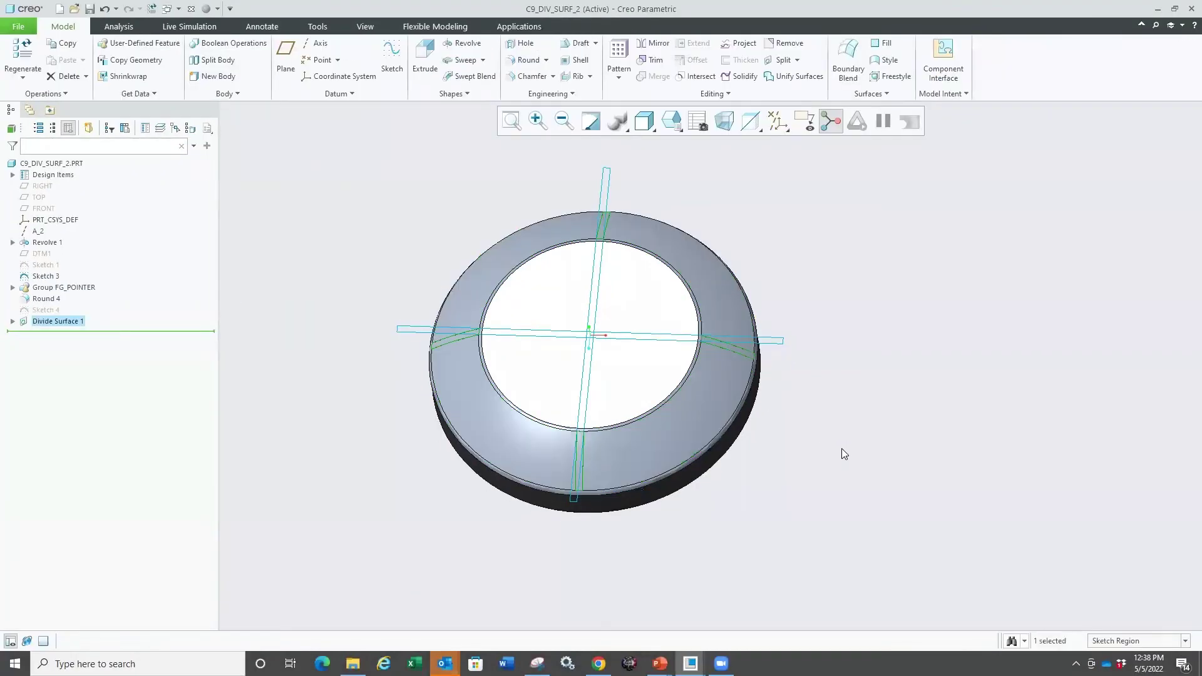
- Hide Sketch 3 and set the selection filter back to Geometry
click(47, 276)
click(65, 232)
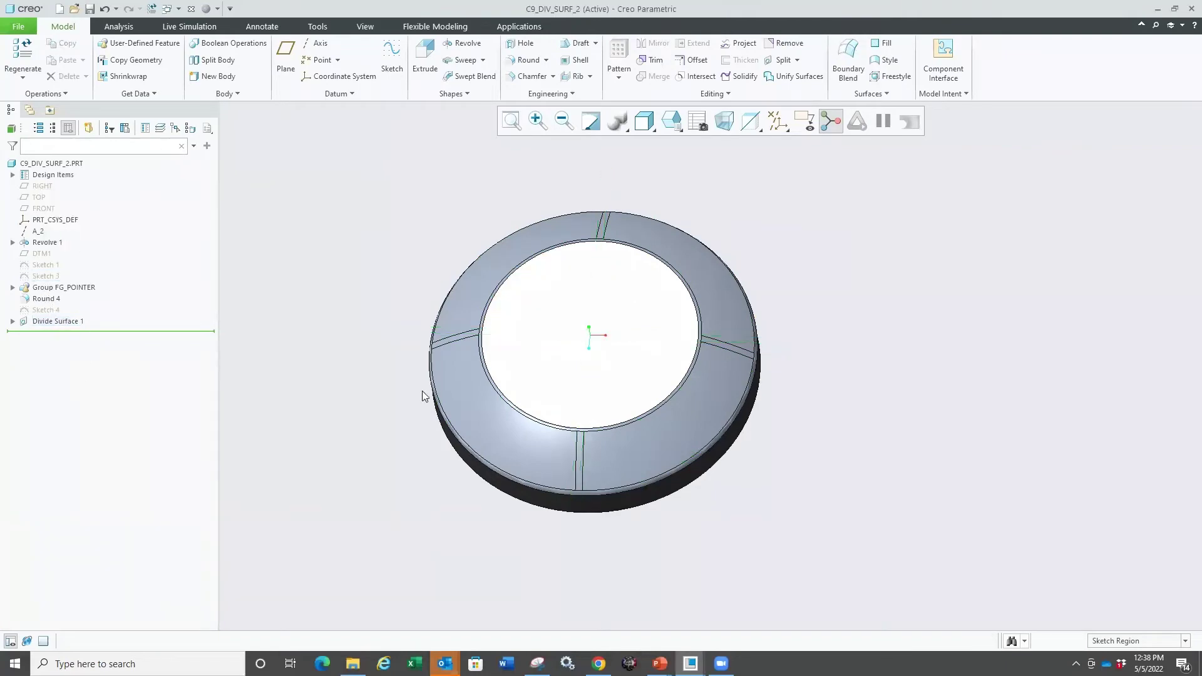
scroll(573, 427, up, 6)
scroll(586, 475, down, 6)
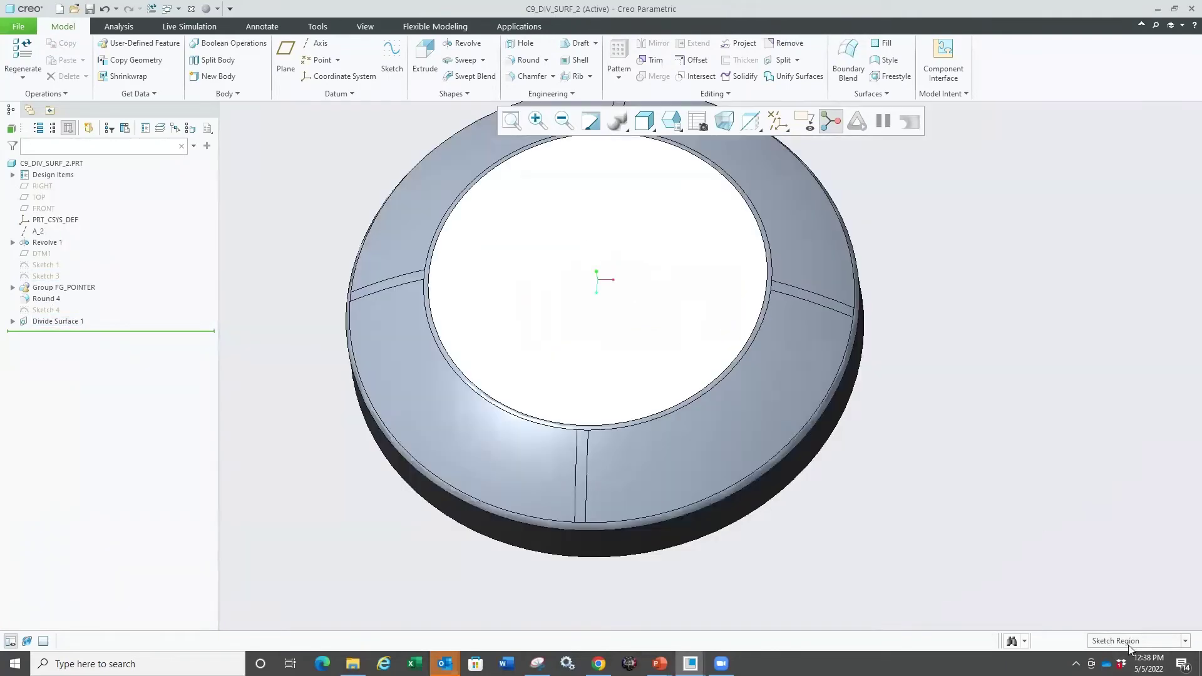
click(1130, 640)
click(1114, 522)
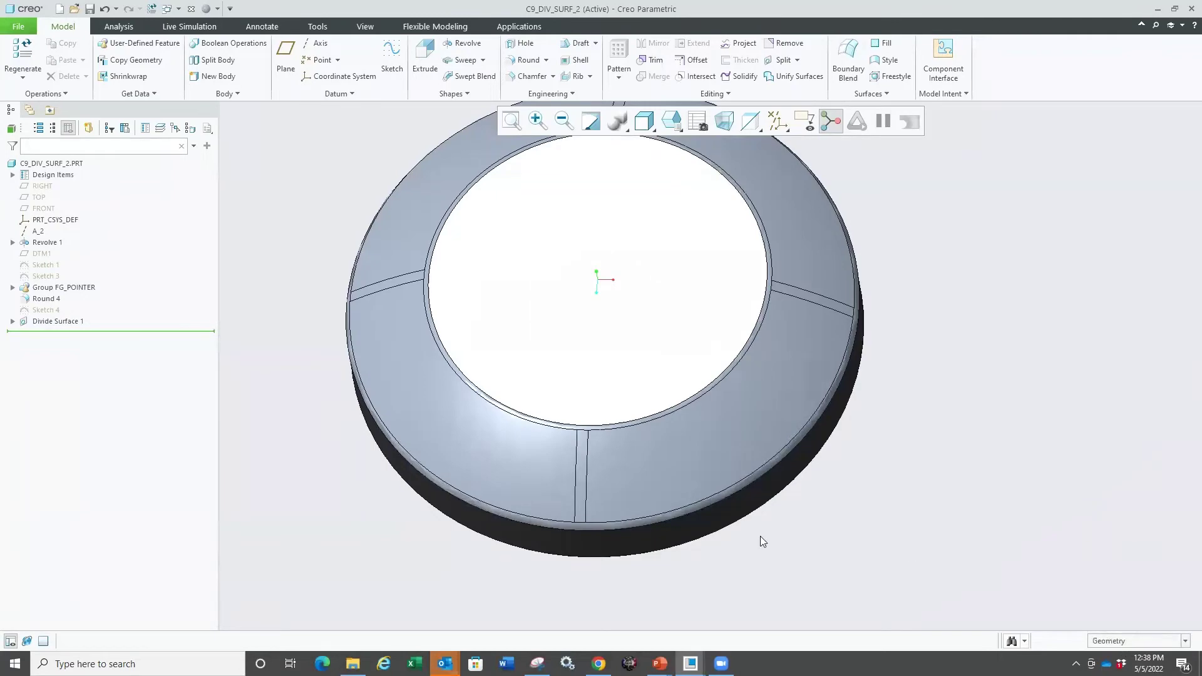
- Unify the lone strip on the front half of the sloped ring with the other three divided strips using Unify Surfaces
click(581, 493)
scroll(580, 494, down, 3)
scroll(709, 368, up, 4)
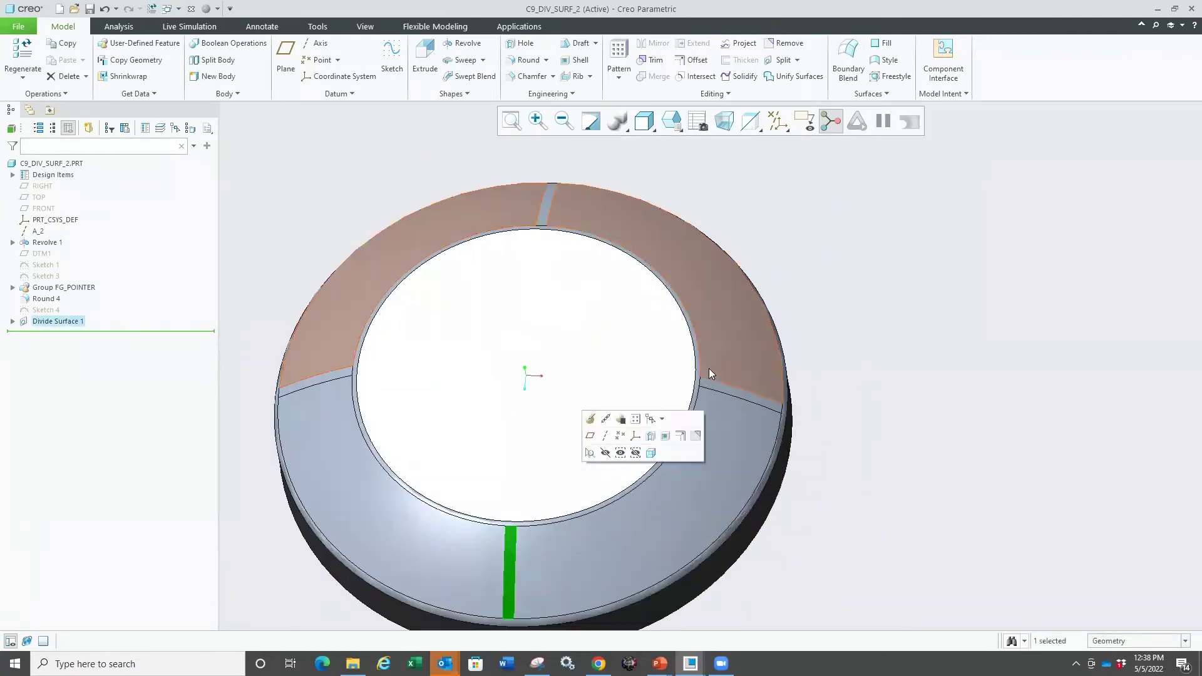
click(727, 395)
scroll(852, 409, down, 3)
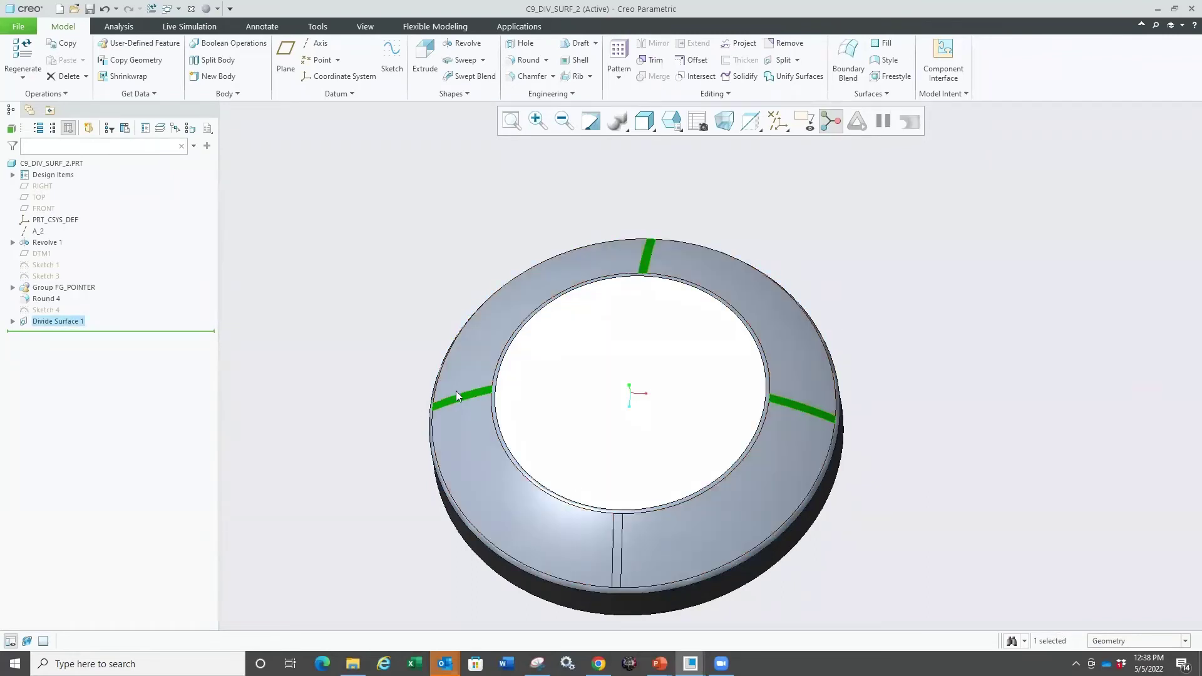
scroll(625, 563, up, 1)
scroll(620, 554, up, 1)
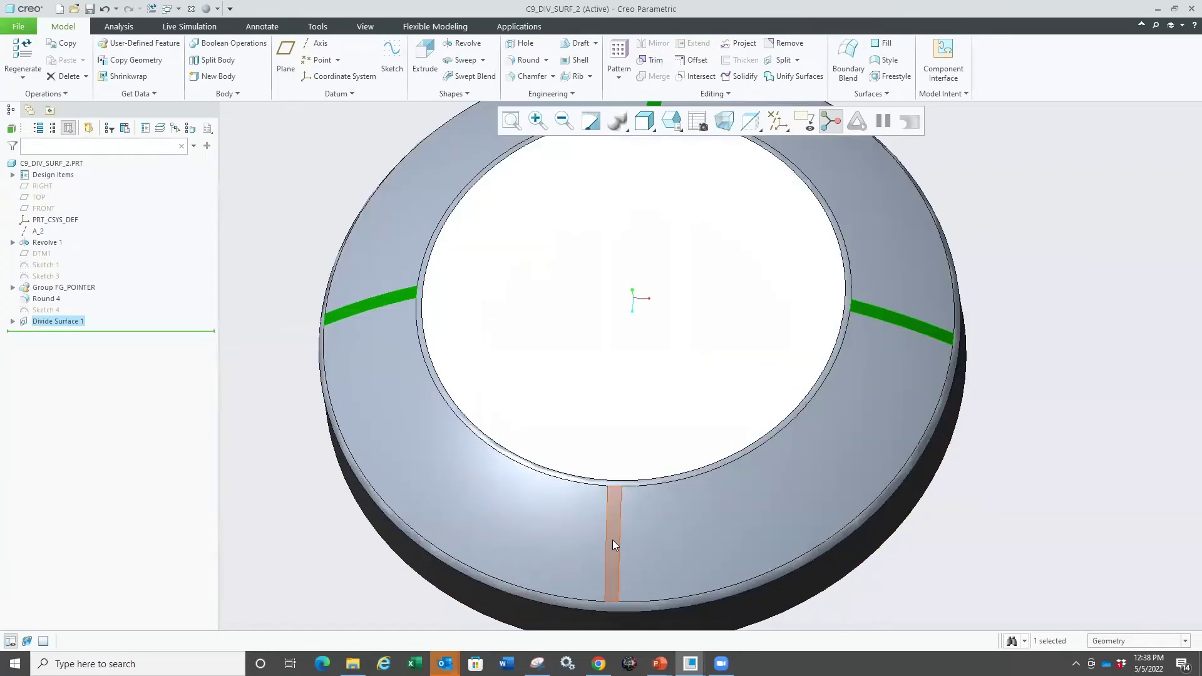
scroll(563, 535, down, 3)
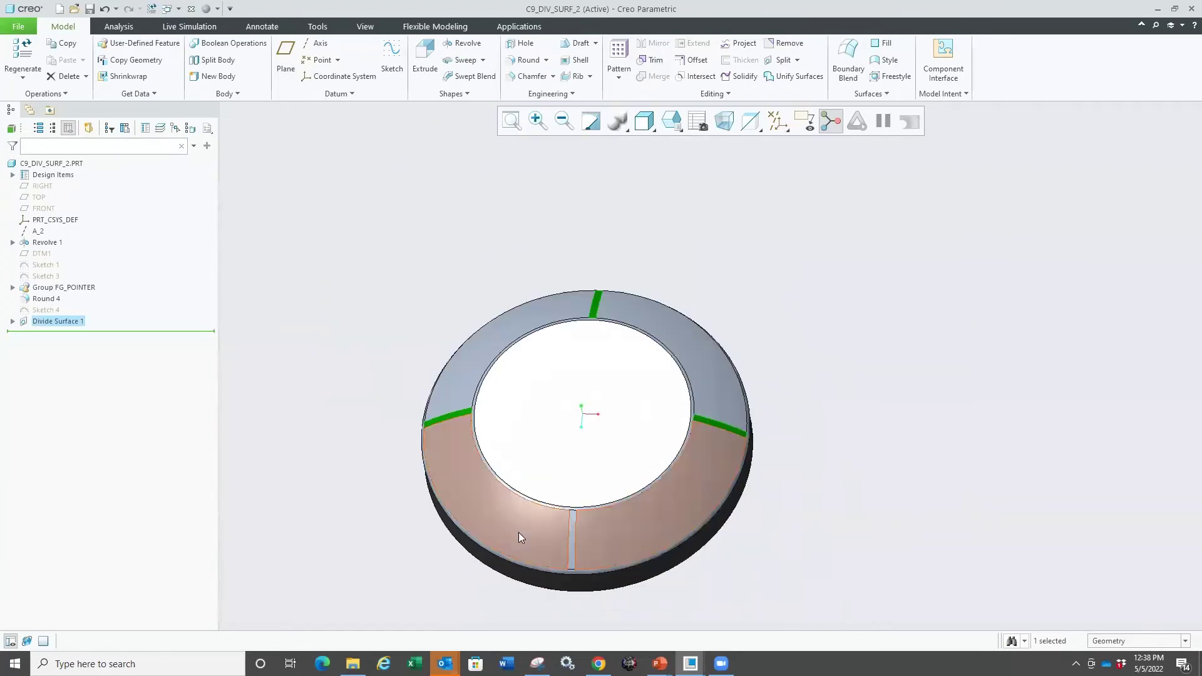
click(793, 77)
scroll(598, 316, up, 3)
scroll(570, 268, down, 3)
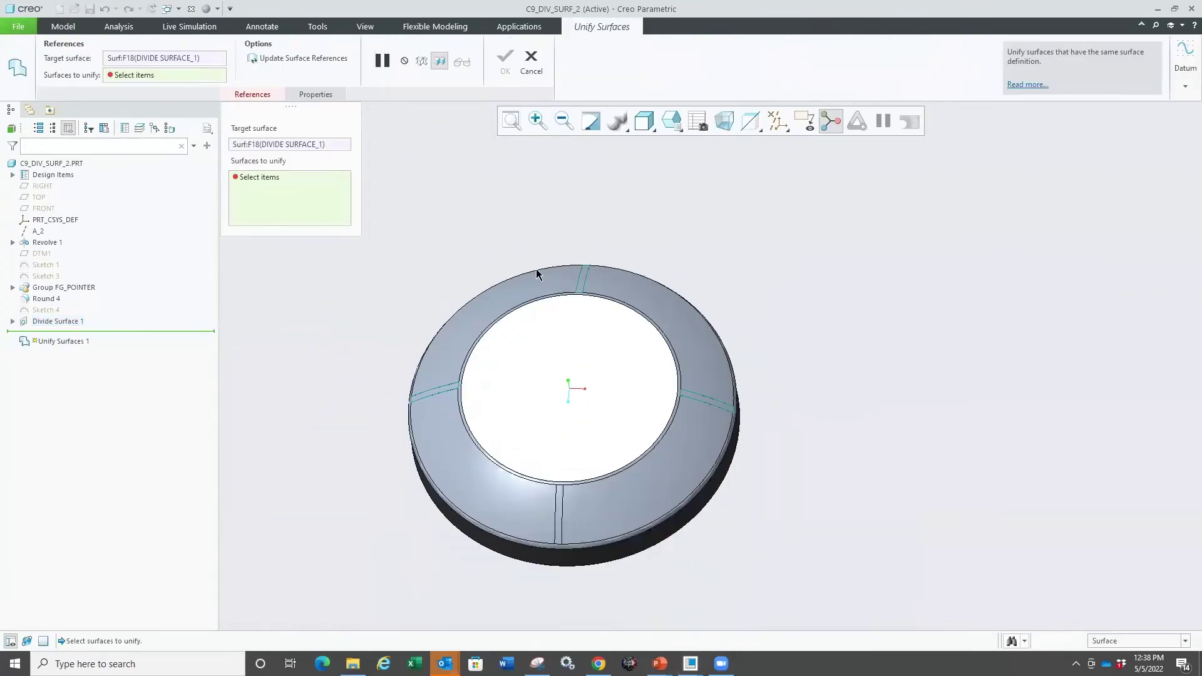
scroll(561, 501, up, 3)
click(561, 516)
scroll(599, 498, down, 2)
scroll(599, 498, down, 2)
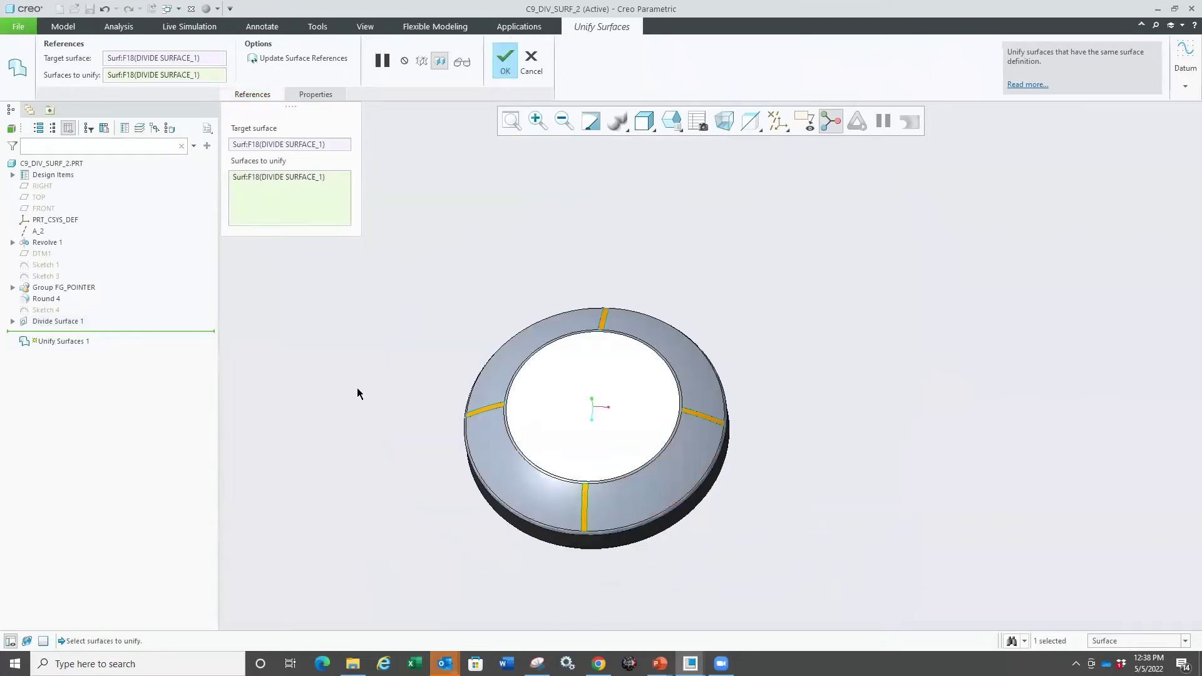
middle_click(327, 354)
- Apply the white appearance to the unified strips on the sloped ring
scroll(592, 487, up, 5)
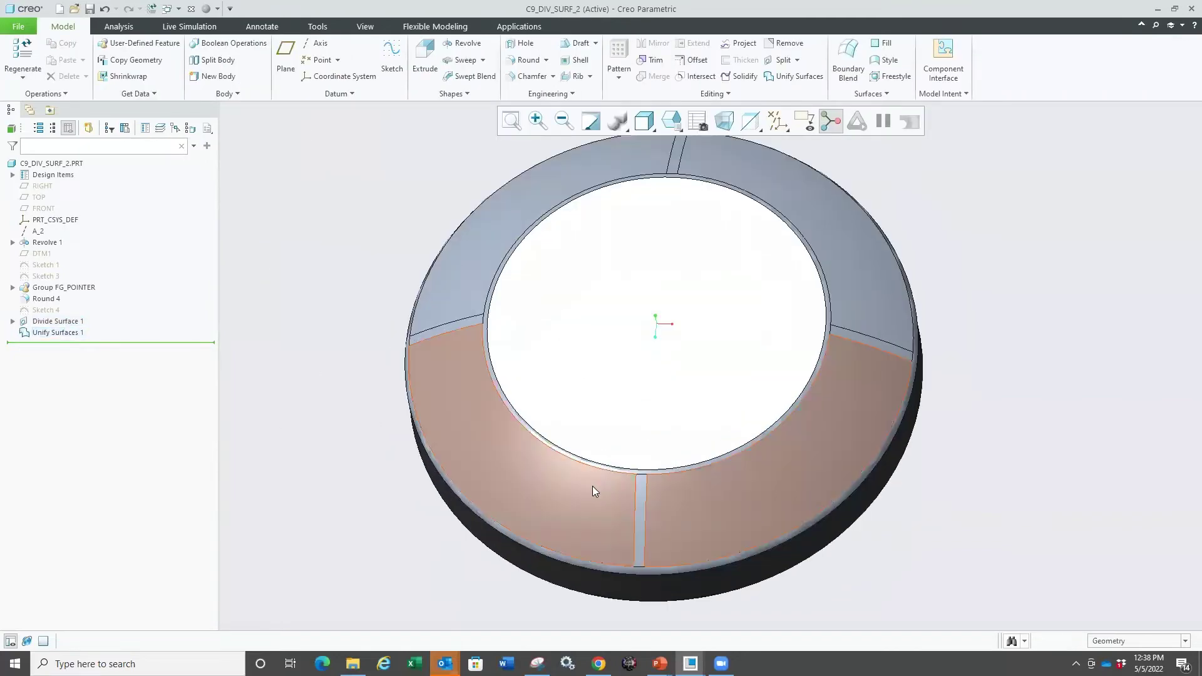
click(655, 534)
scroll(446, 410, down, 5)
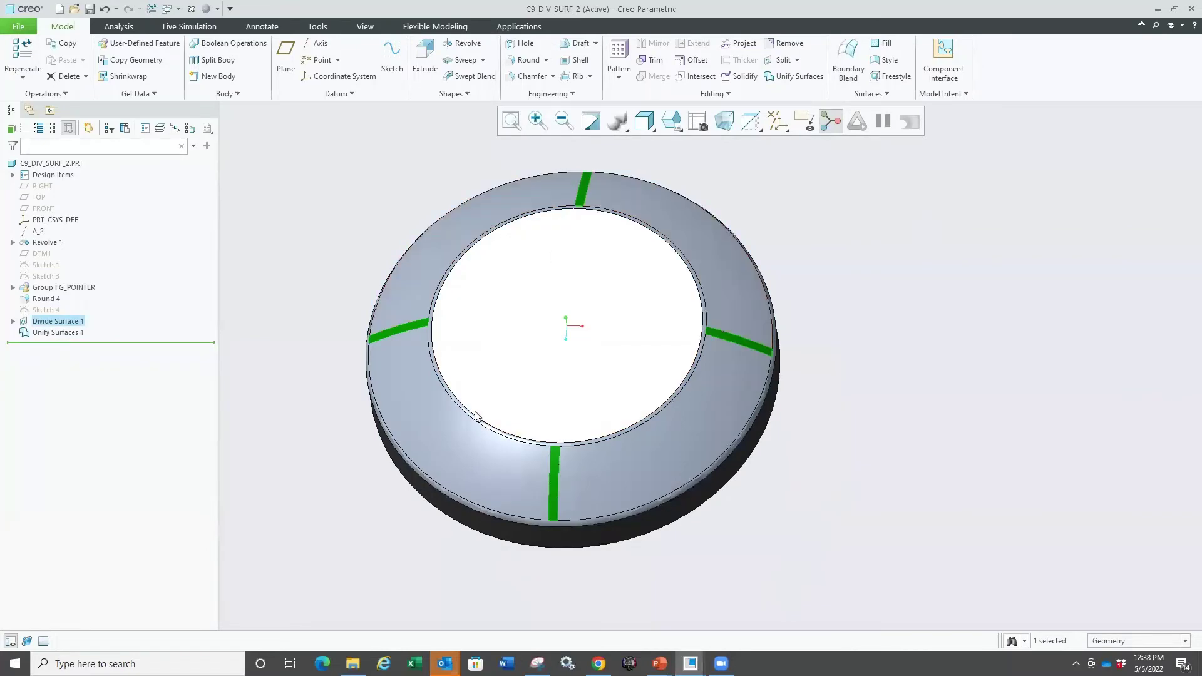
middle_drag(472, 421, 395, 329)
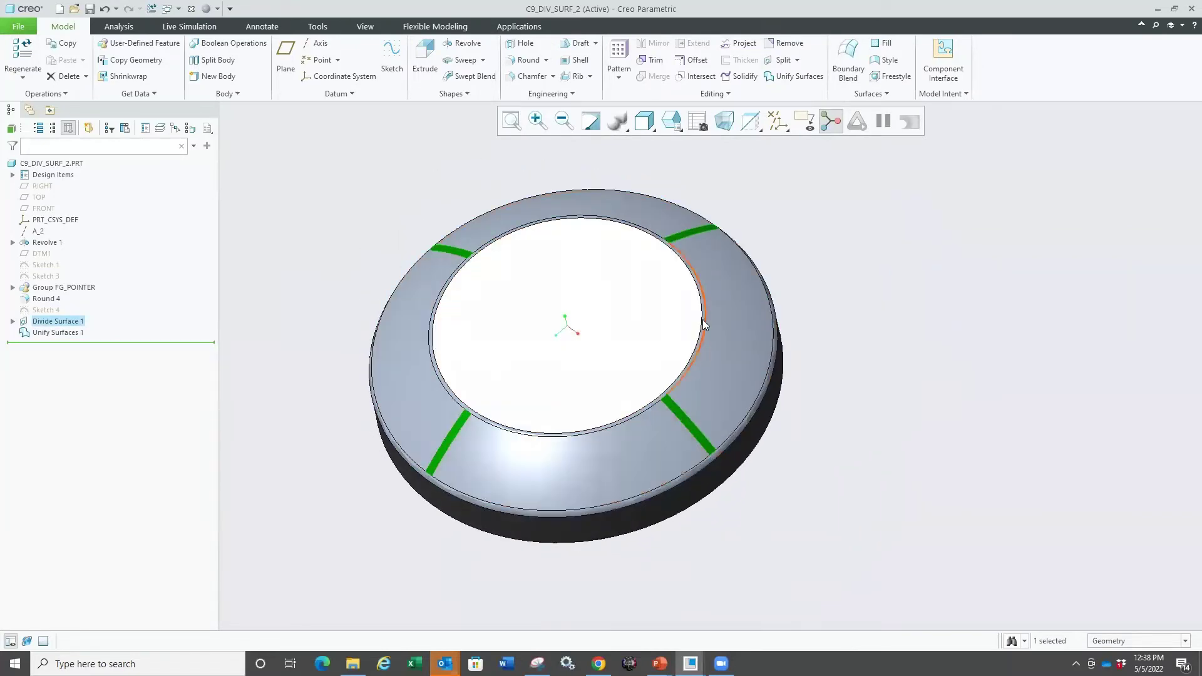
click(217, 10)
click(248, 80)
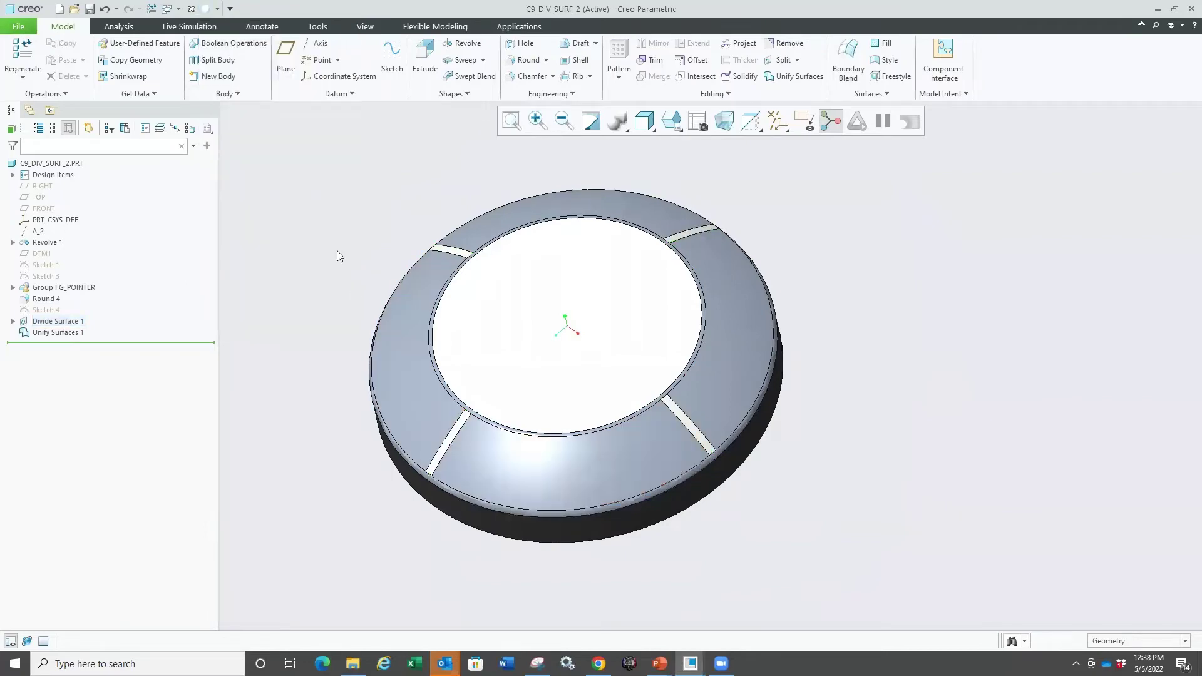
scroll(373, 267, down, 3)
scroll(375, 268, up, 3)
middle_drag(374, 268, 370, 295)
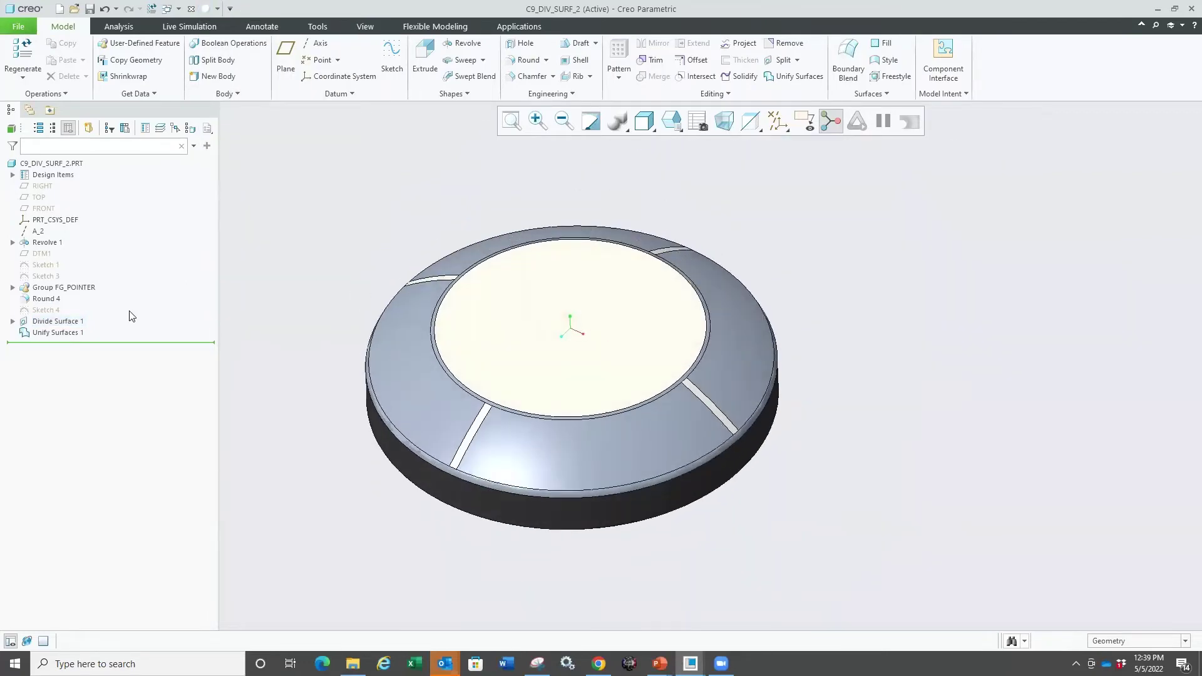
- Divide the knob's sloped ring surface with the numerals 1 to 8 of Sketch 1
click(44, 276)
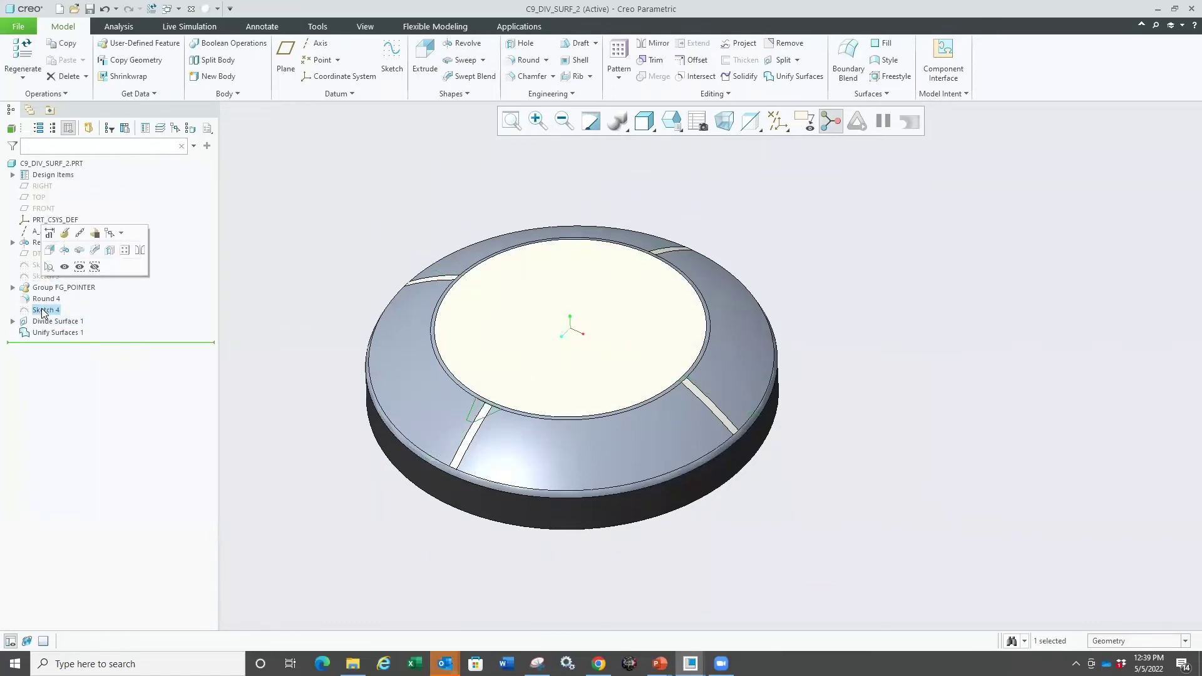
click(156, 291)
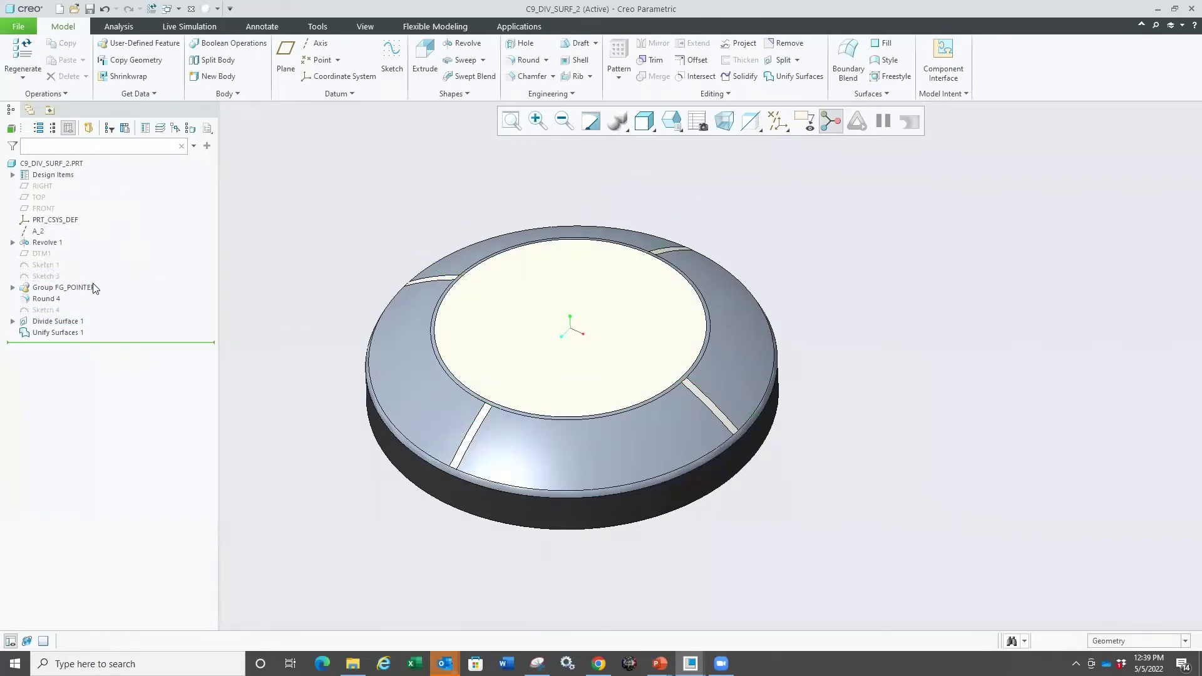
click(51, 266)
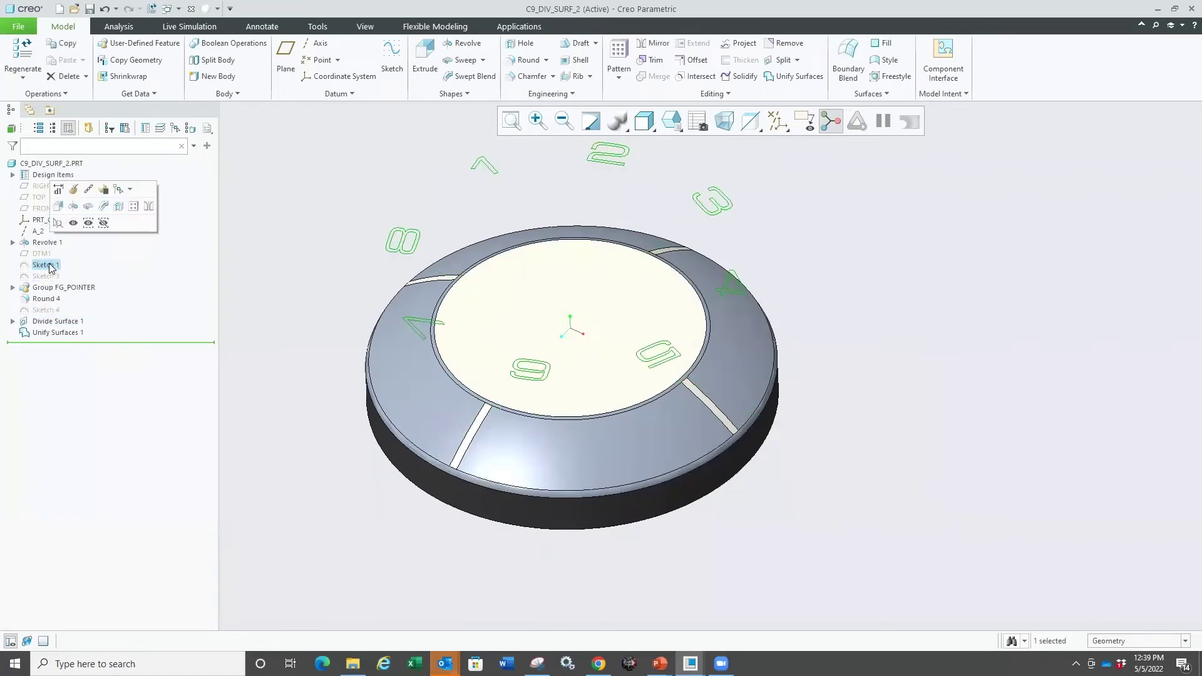
click(783, 59)
click(671, 403)
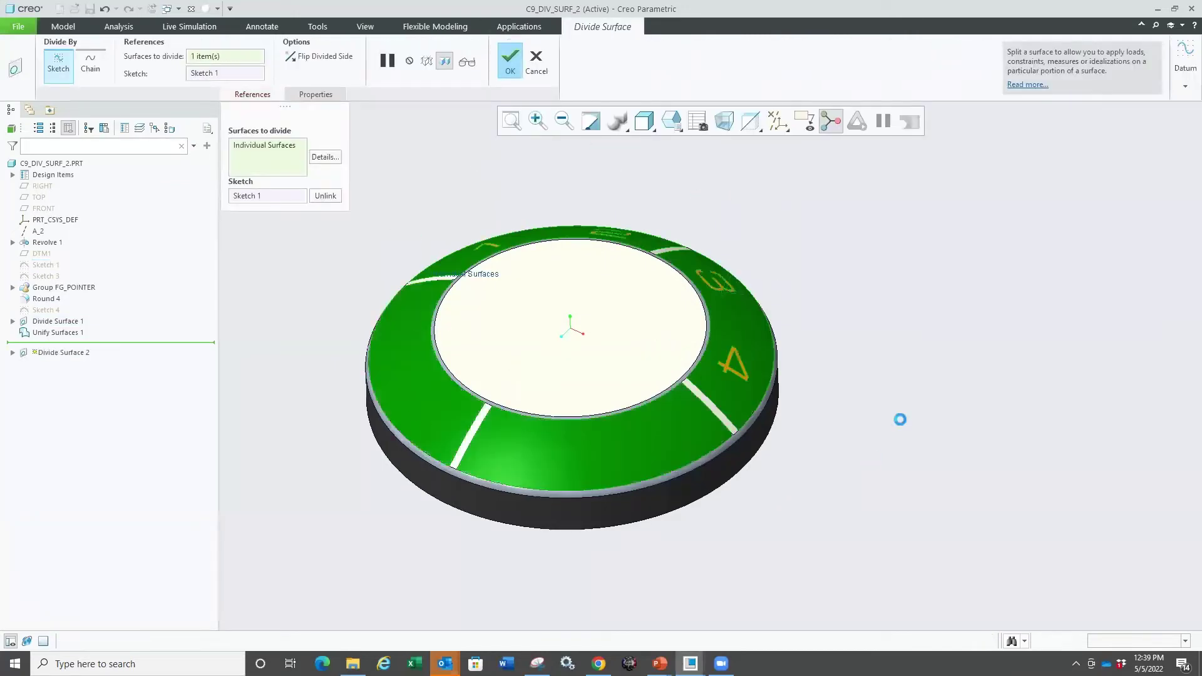
middle_drag(901, 418, 874, 421)
middle_click(874, 417)
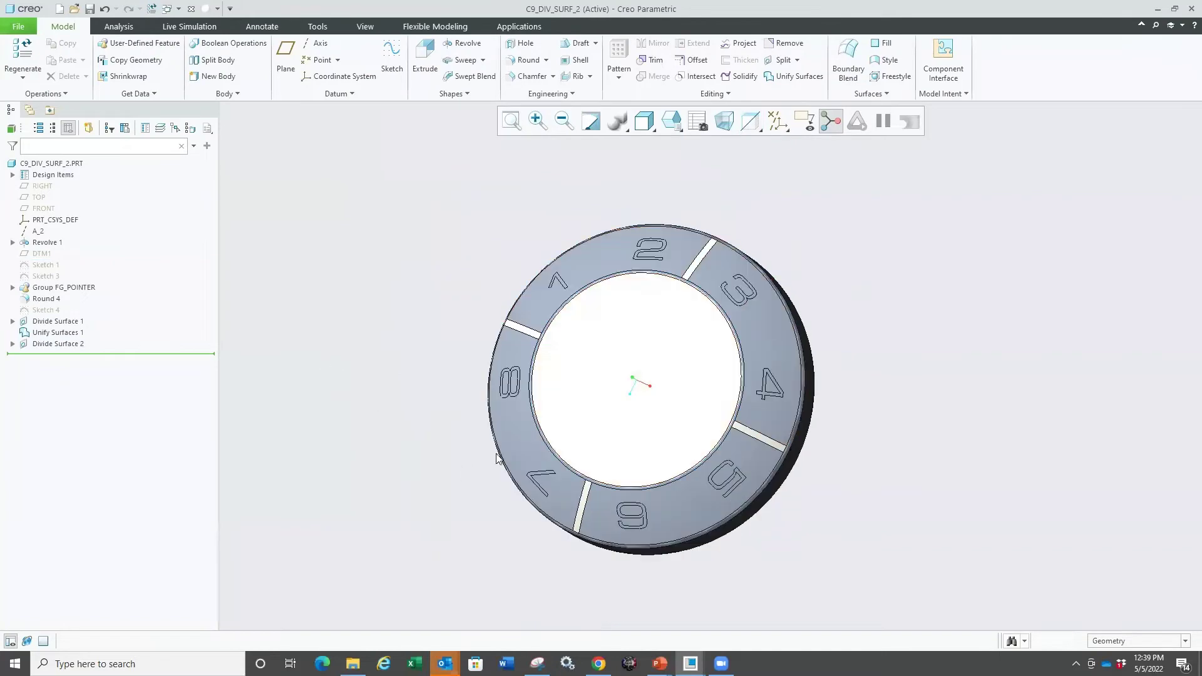
- Unify the surfaces of numerals 5 to 8 with those of numerals 1 to 4 into a single surface
scroll(557, 501, up, 3)
scroll(557, 499, down, 3)
click(525, 462)
scroll(471, 465, up, 4)
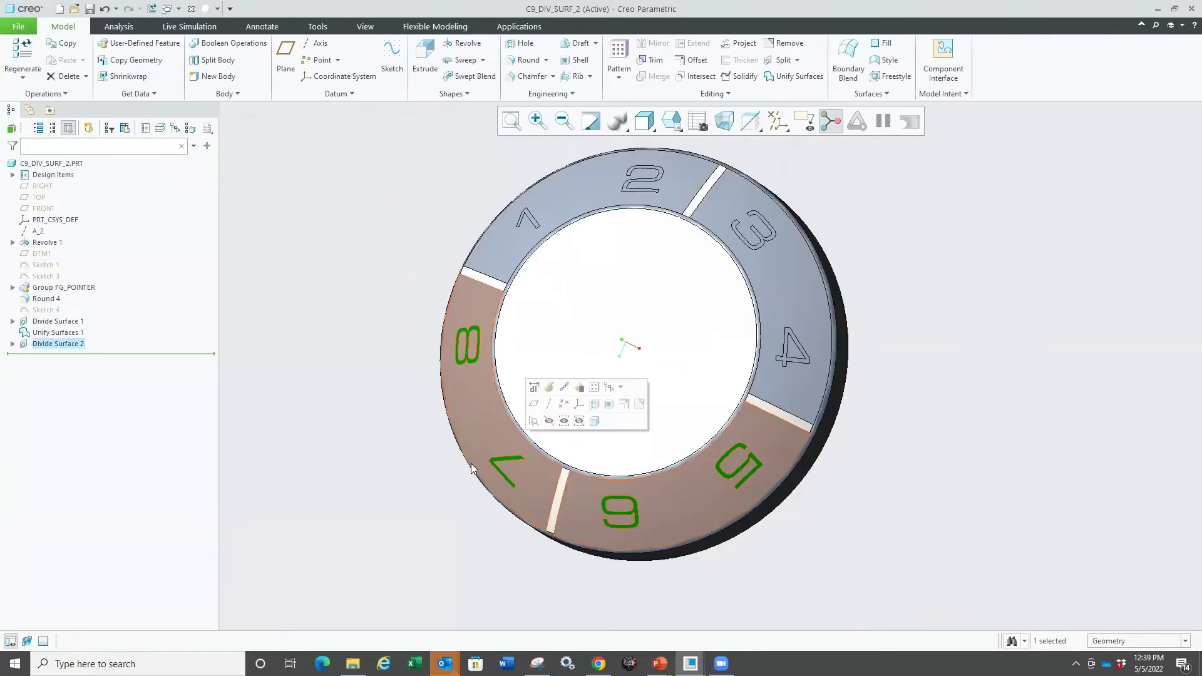
scroll(498, 241, up, 3)
ctrl+click(432, 244)
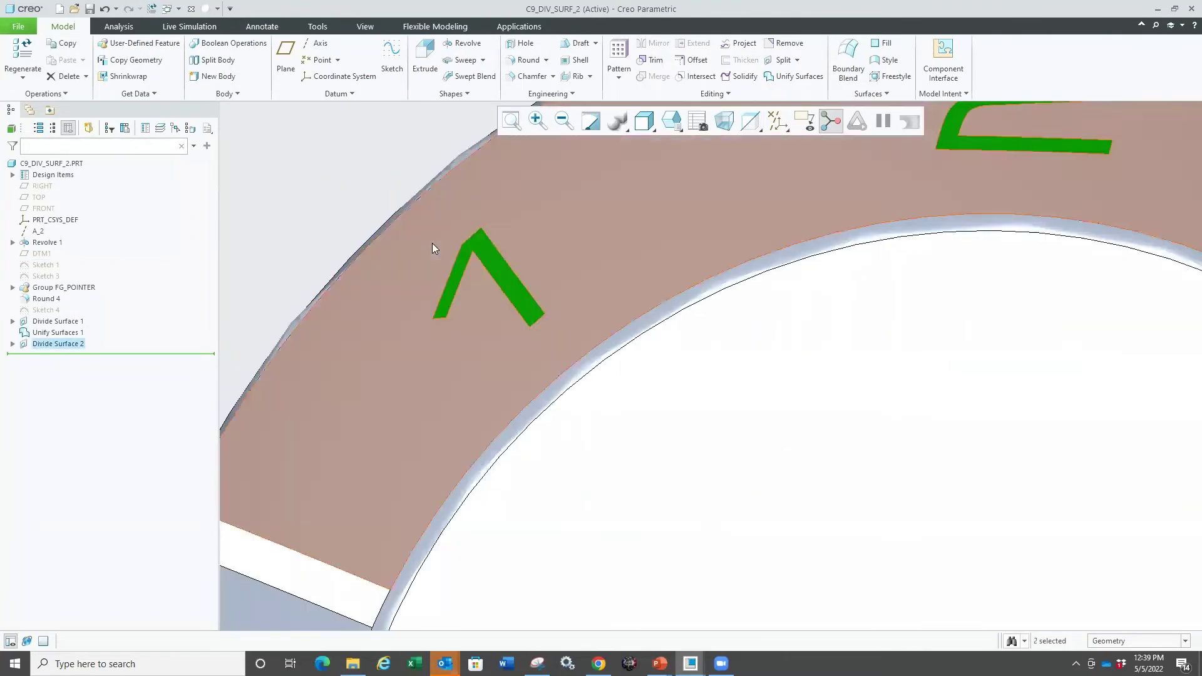
scroll(432, 245, down, 3)
click(794, 76)
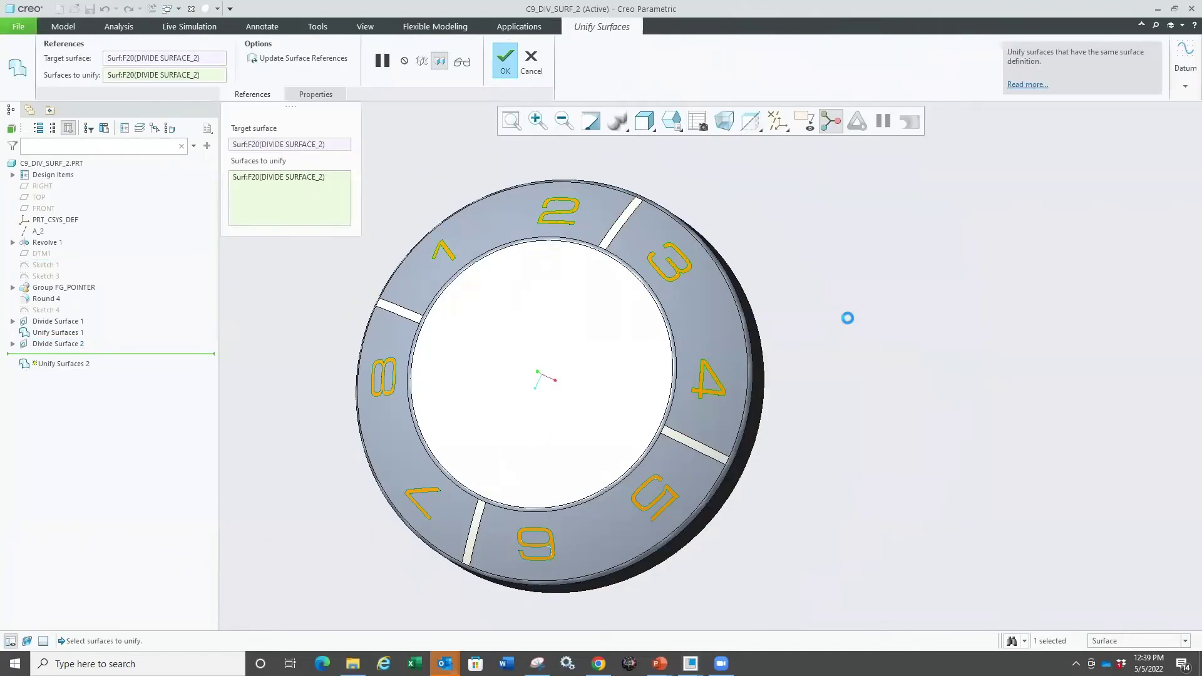
middle_click(842, 319)
click(836, 329)
middle_drag(784, 397, 799, 384)
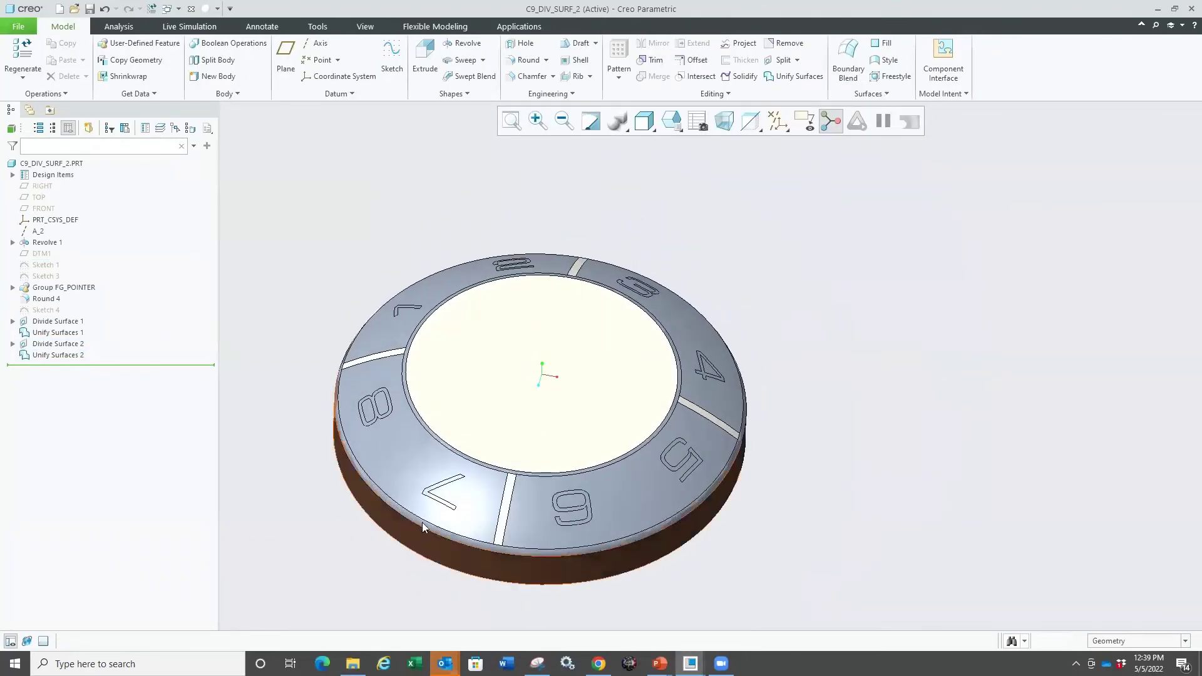
- Apply a white model appearance to the unified numeral surfaces
scroll(440, 488, up, 5)
click(518, 524)
scroll(519, 524, down, 5)
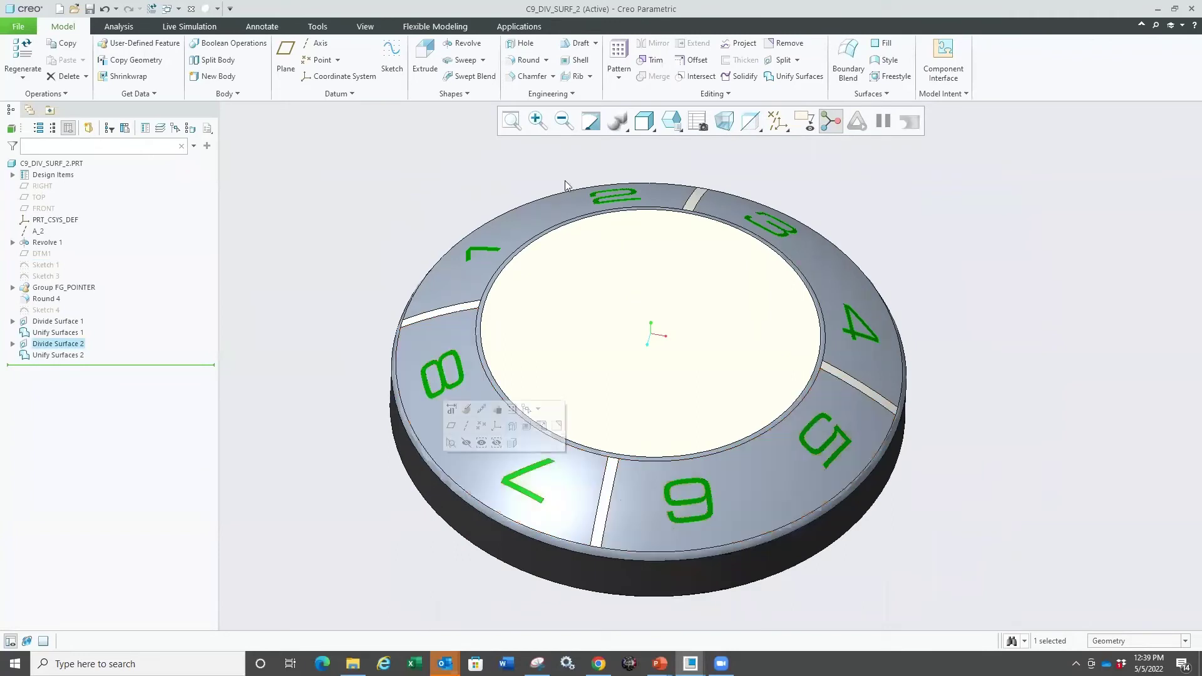
click(218, 9)
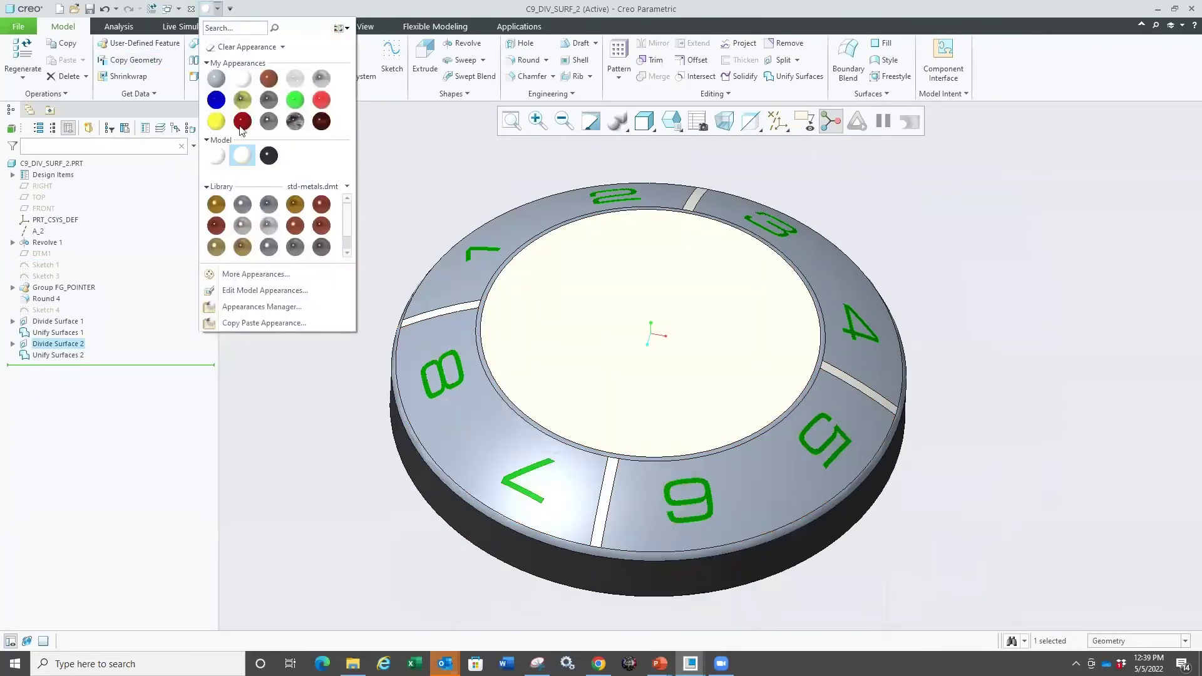
click(213, 155)
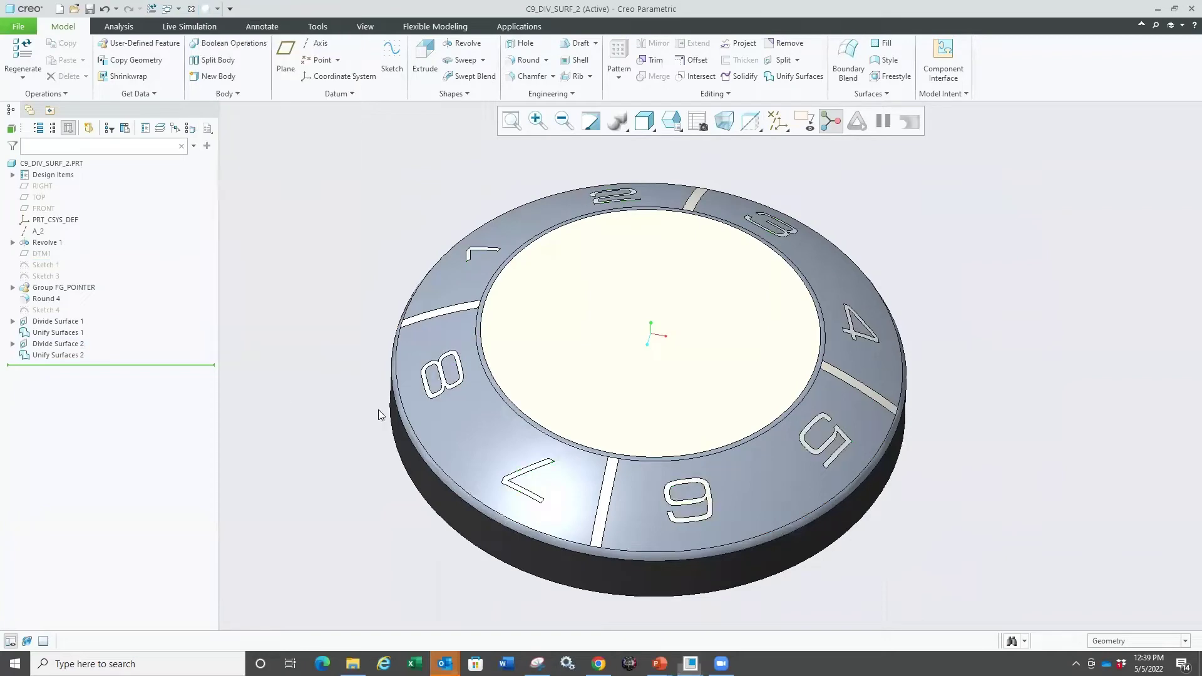
middle_drag(359, 423, 628, 579)
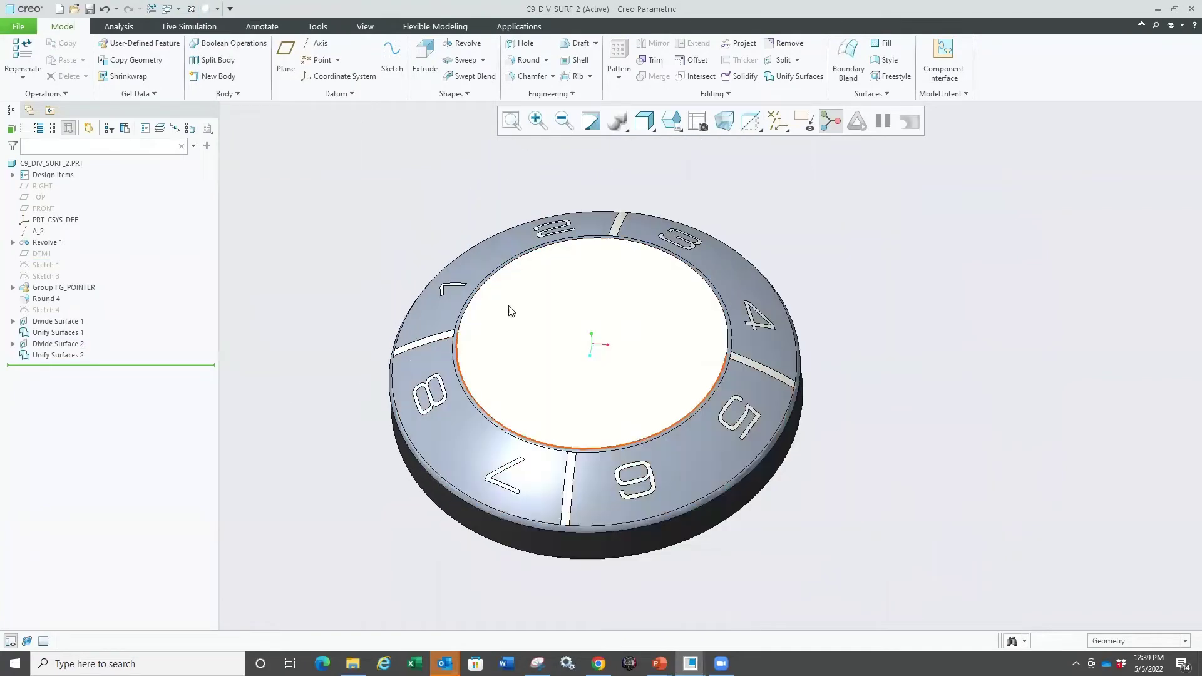
- Apply the bright green appearance to the half of the sloped ring carrying numerals 1 to 4
click(432, 304)
middle_drag(339, 243, 420, 257)
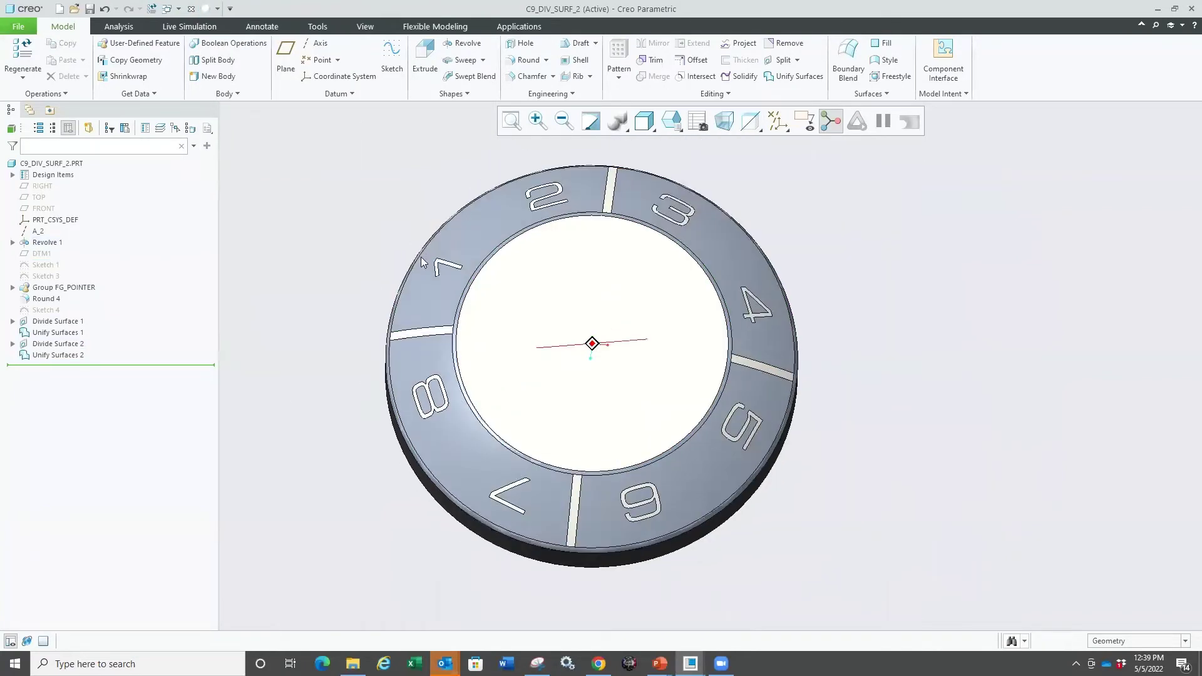
click(219, 10)
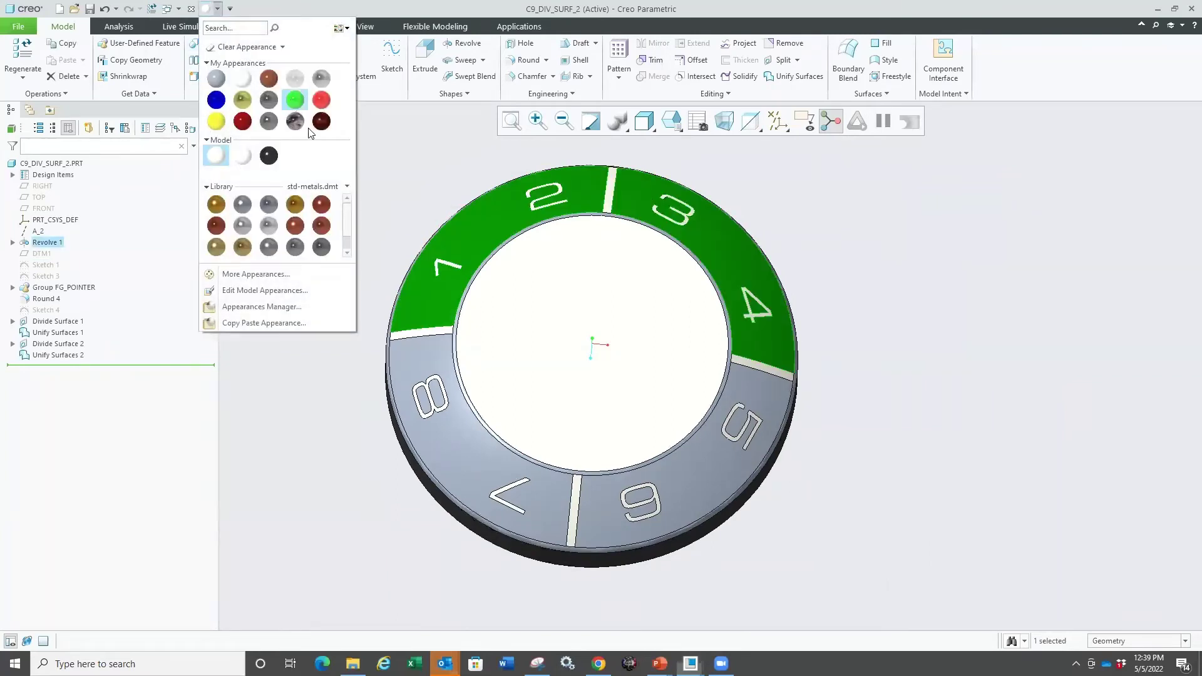
click(295, 100)
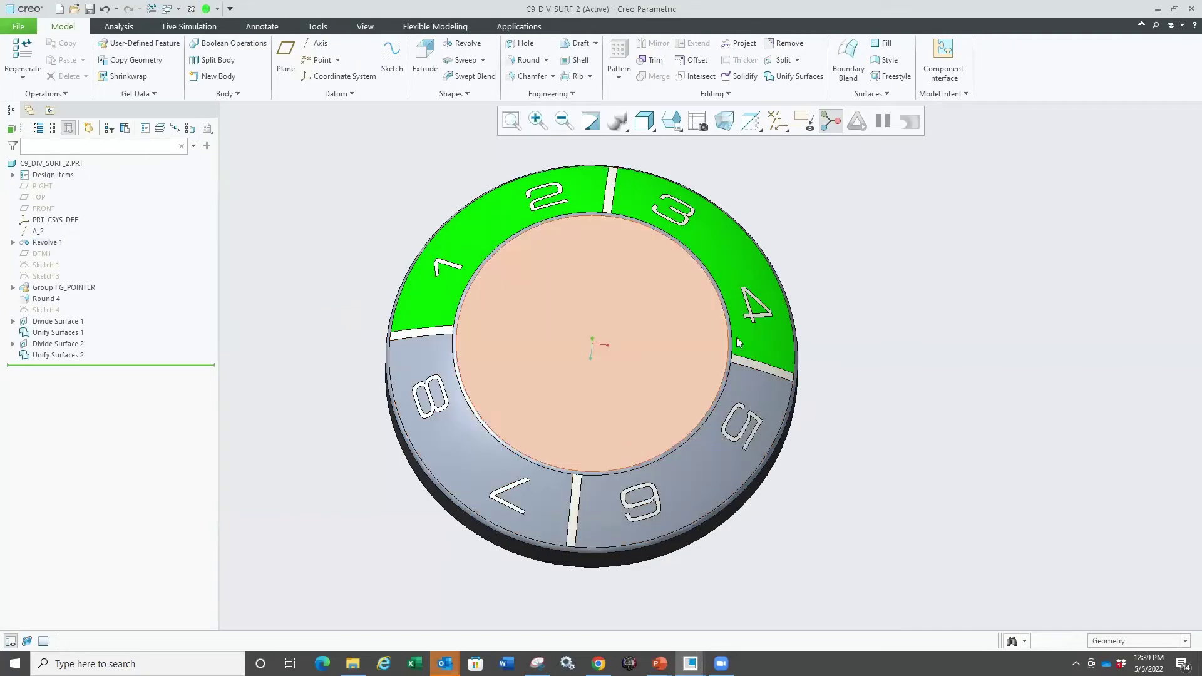
middle_drag(765, 518, 738, 486)
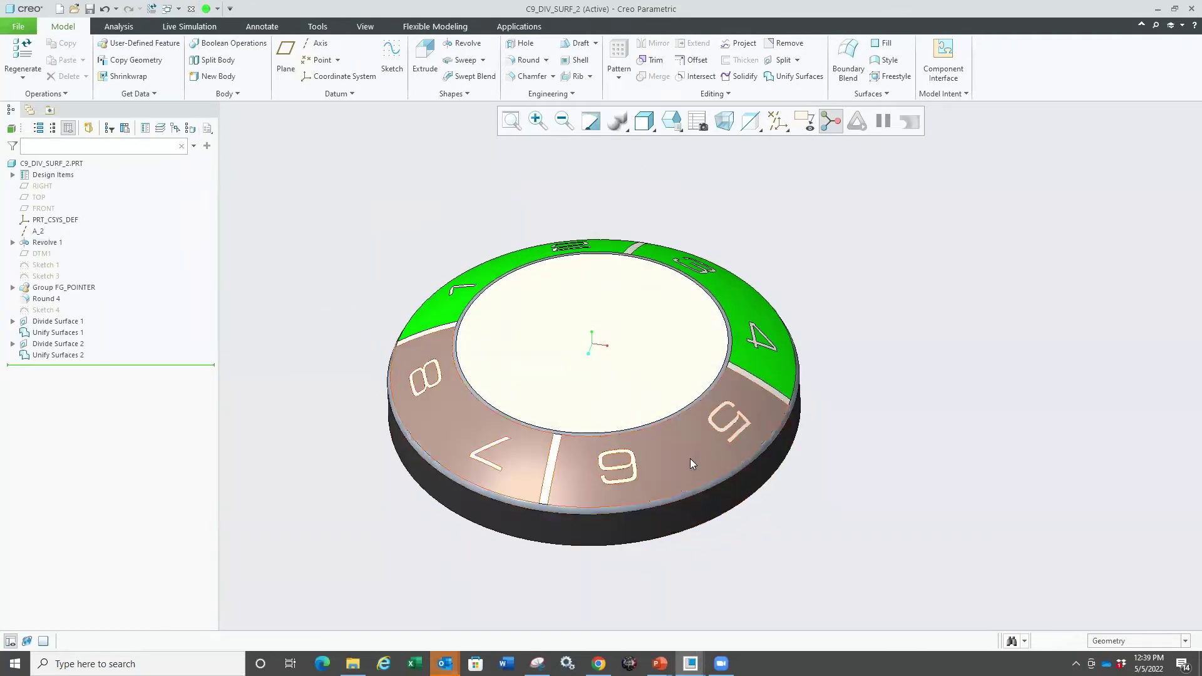
- Separate the sloped ring region carrying numerals 5 and 6 from the shared lower surface, using manual contour selection
click(670, 451)
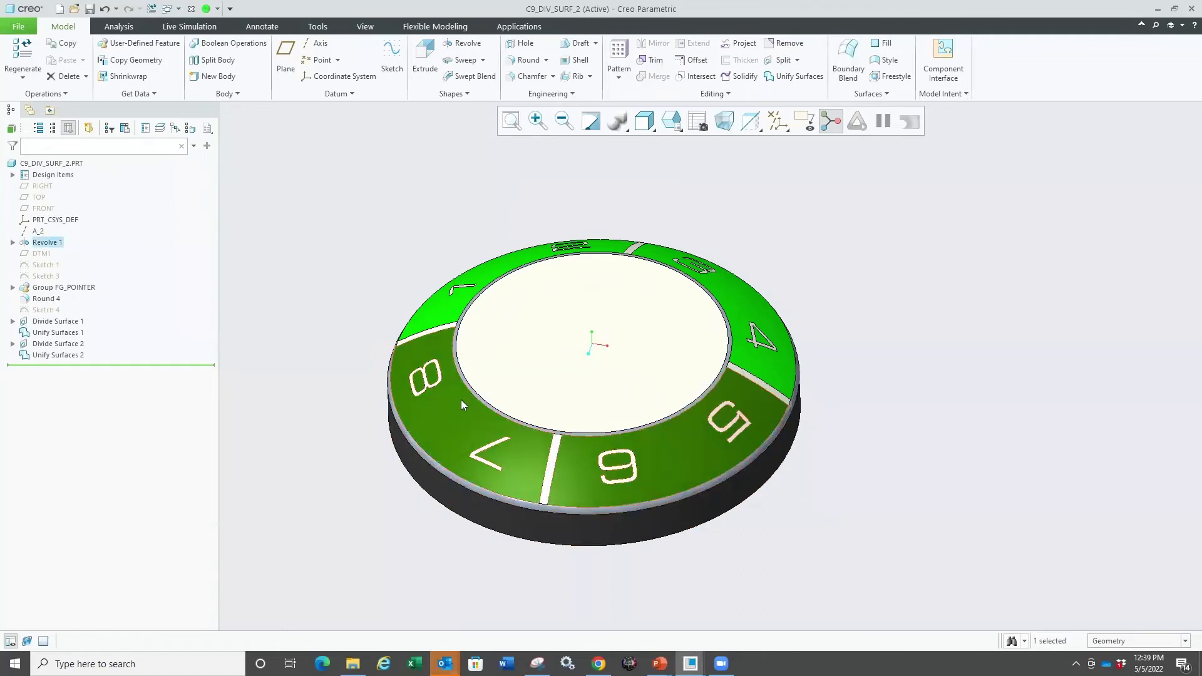
click(808, 565)
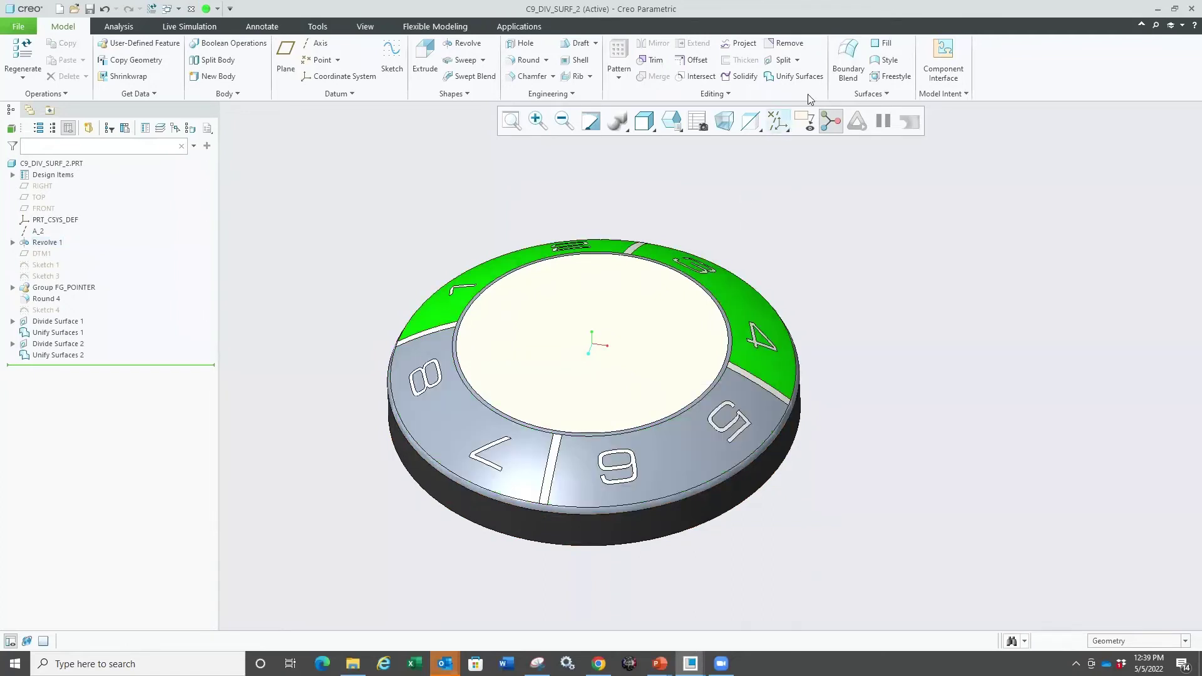
click(507, 452)
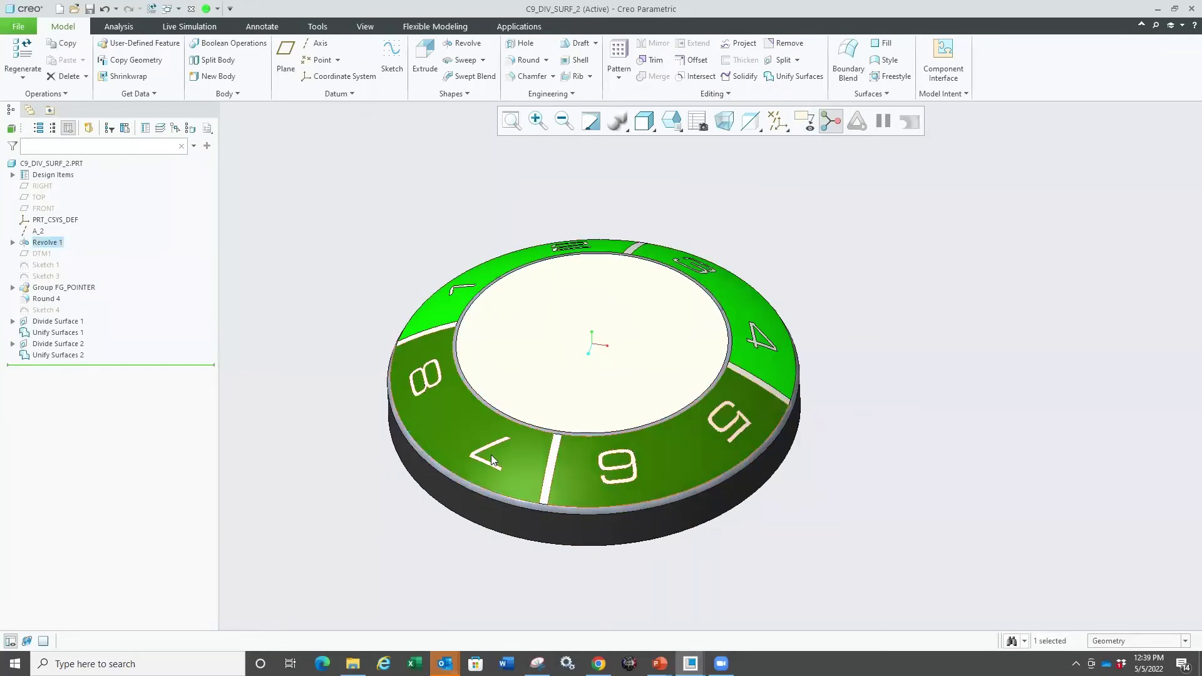
click(767, 515)
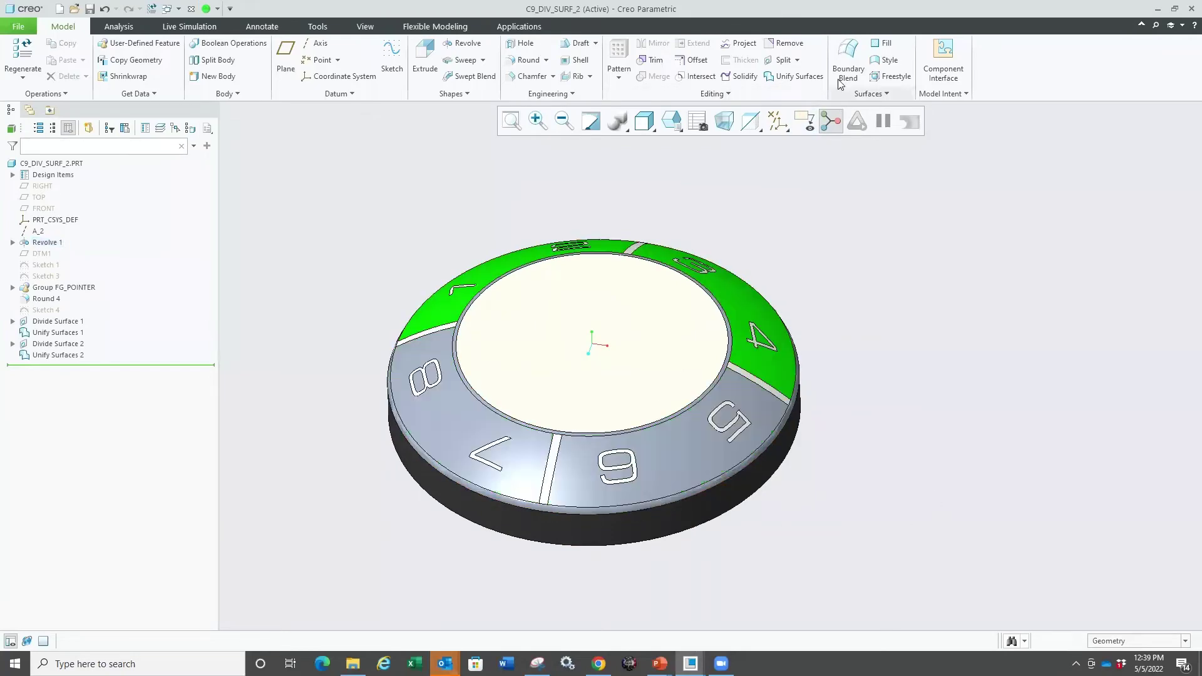
click(799, 60)
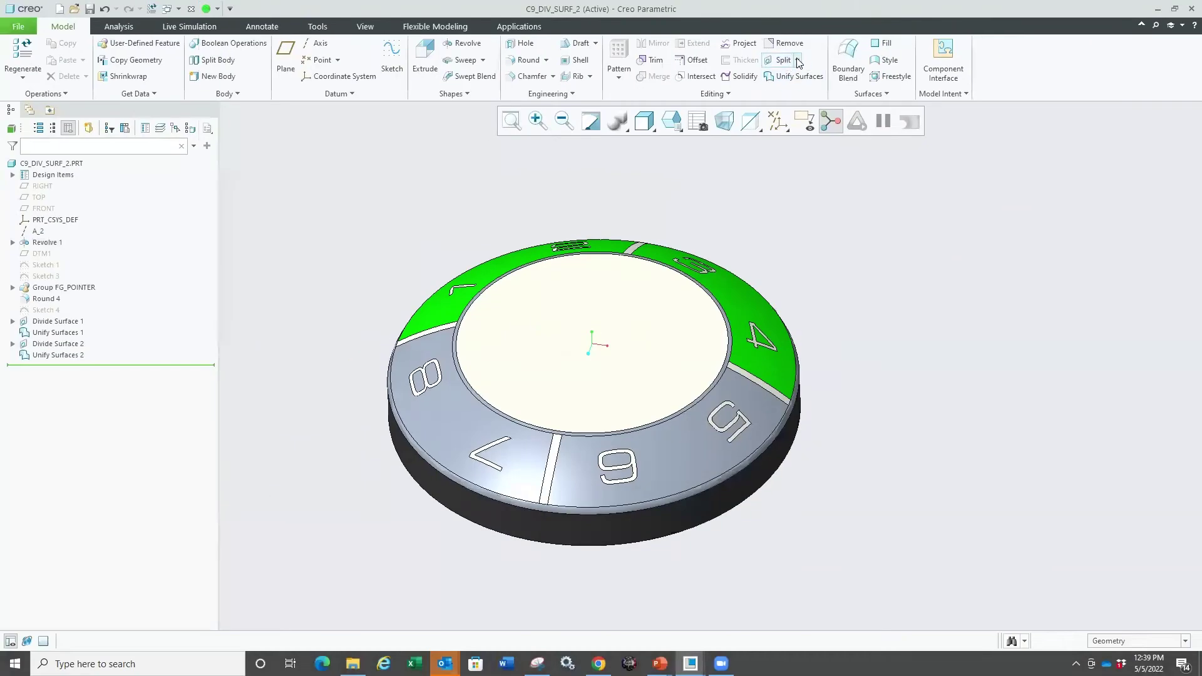
click(798, 76)
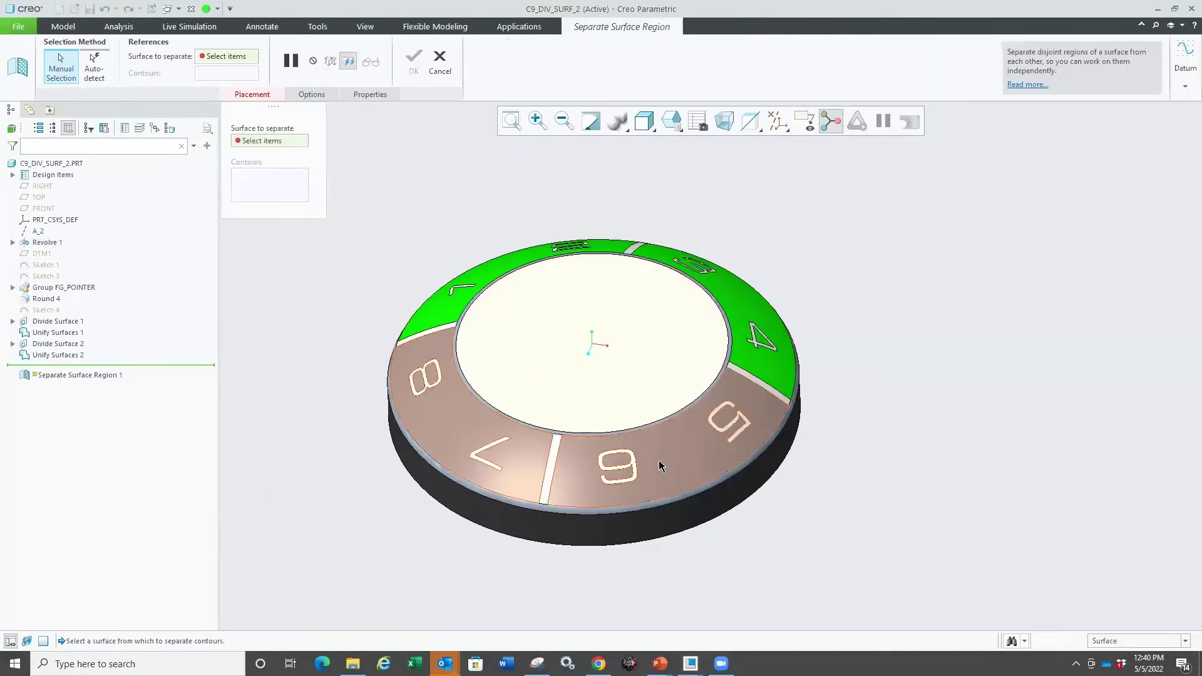
click(659, 466)
click(263, 196)
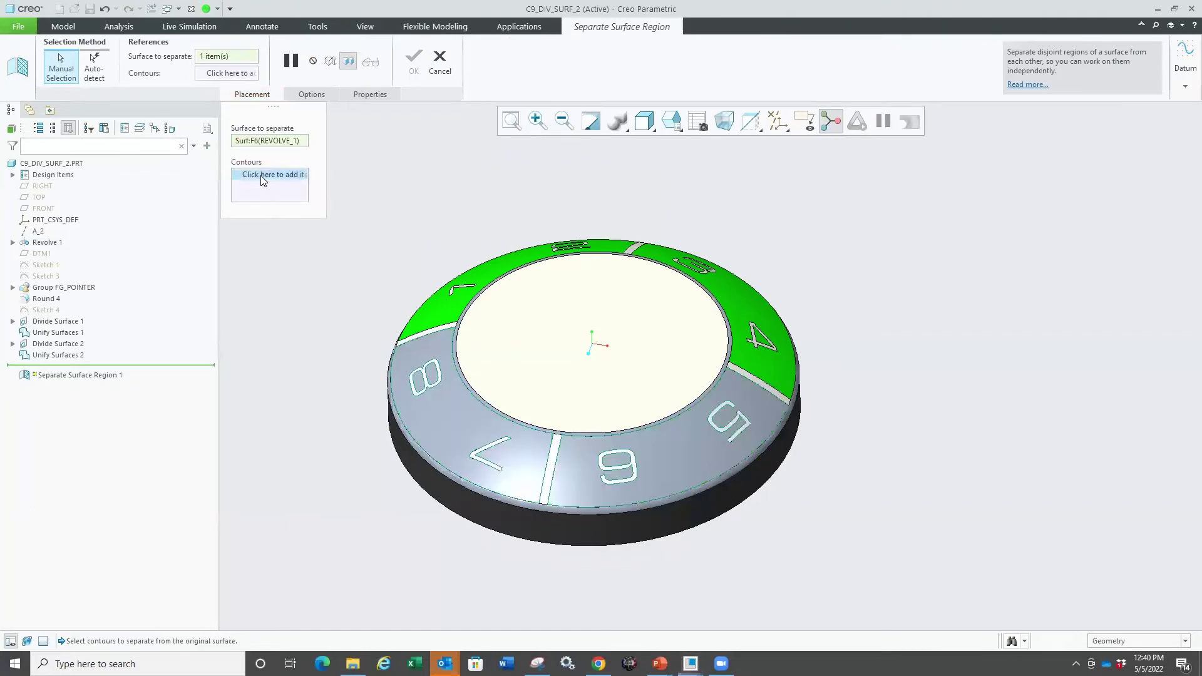
click(576, 469)
scroll(574, 487, up, 2)
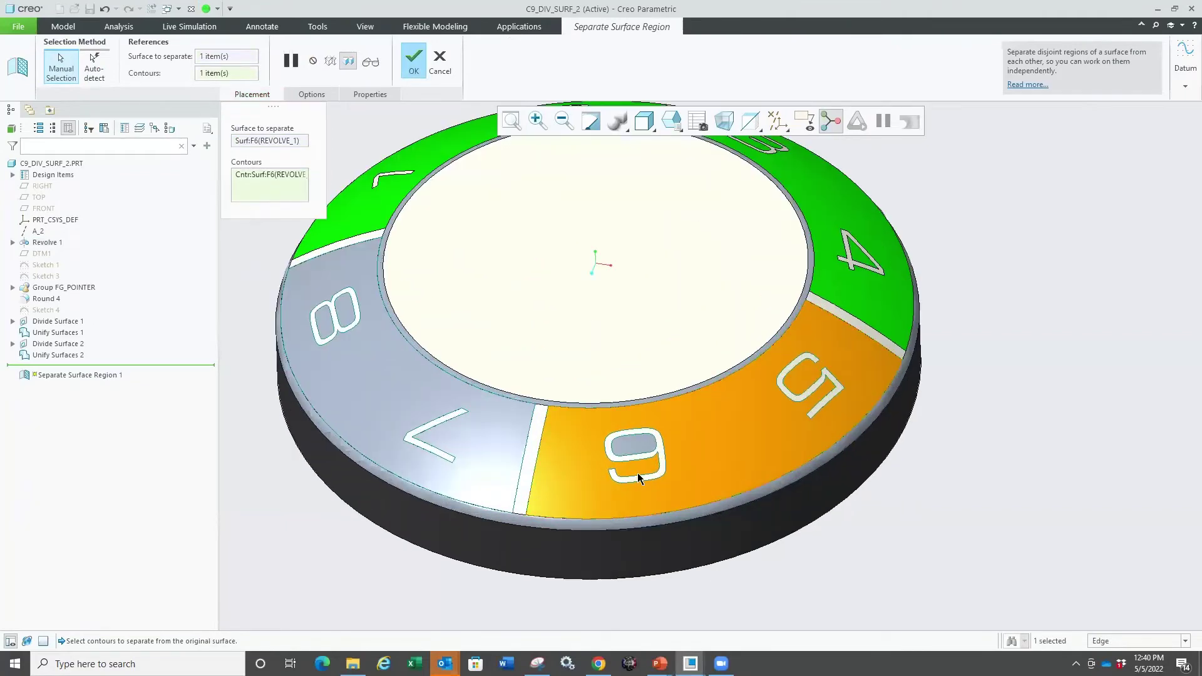
scroll(542, 487, down, 2)
middle_click(808, 524)
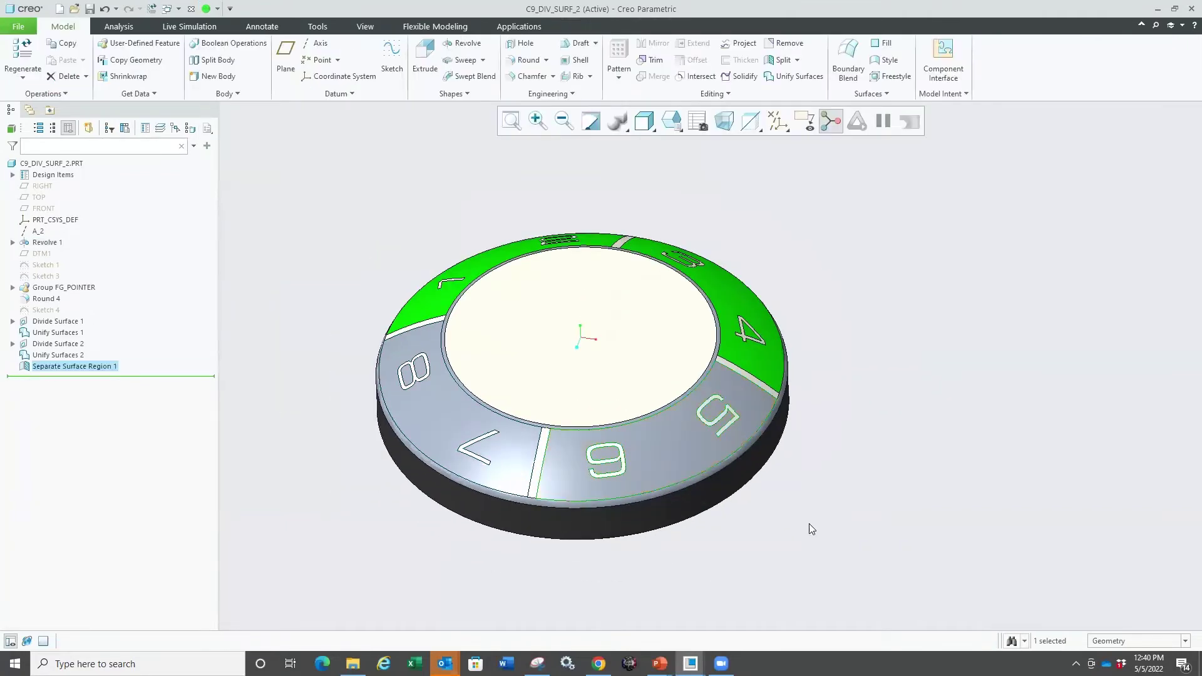
- Apply the yellow appearance to the separated ring section carrying numerals 5 and 6
click(512, 460)
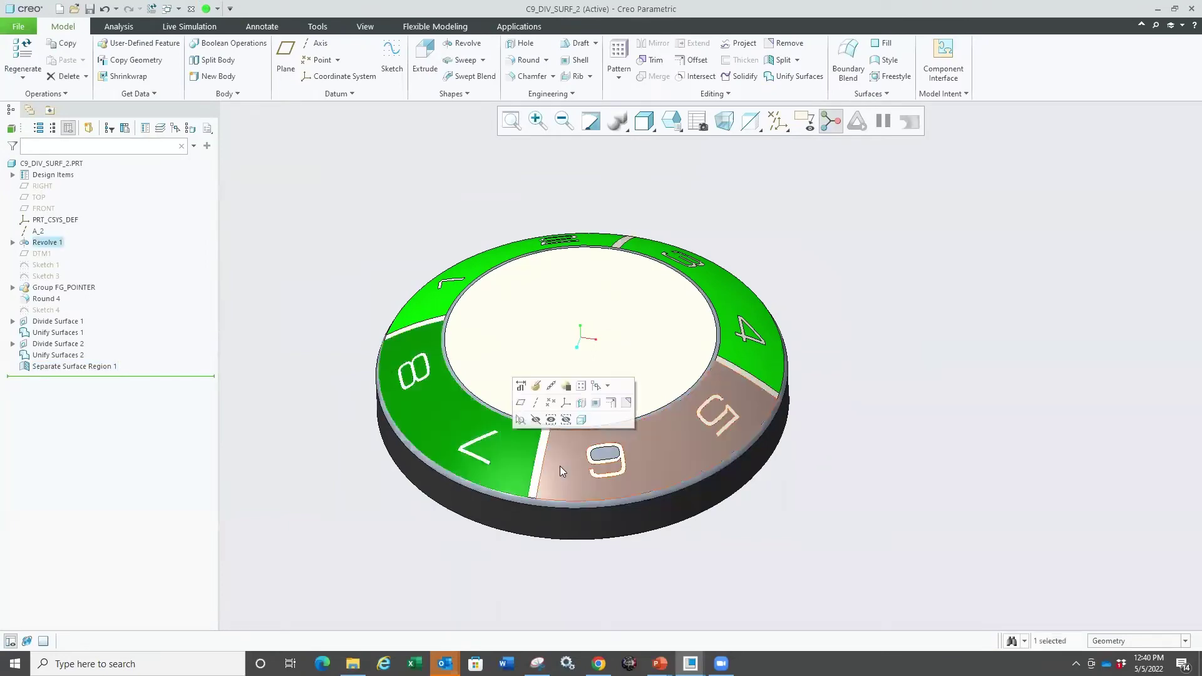
click(560, 465)
click(513, 463)
click(567, 468)
click(416, 536)
middle_drag(424, 540, 476, 534)
click(575, 477)
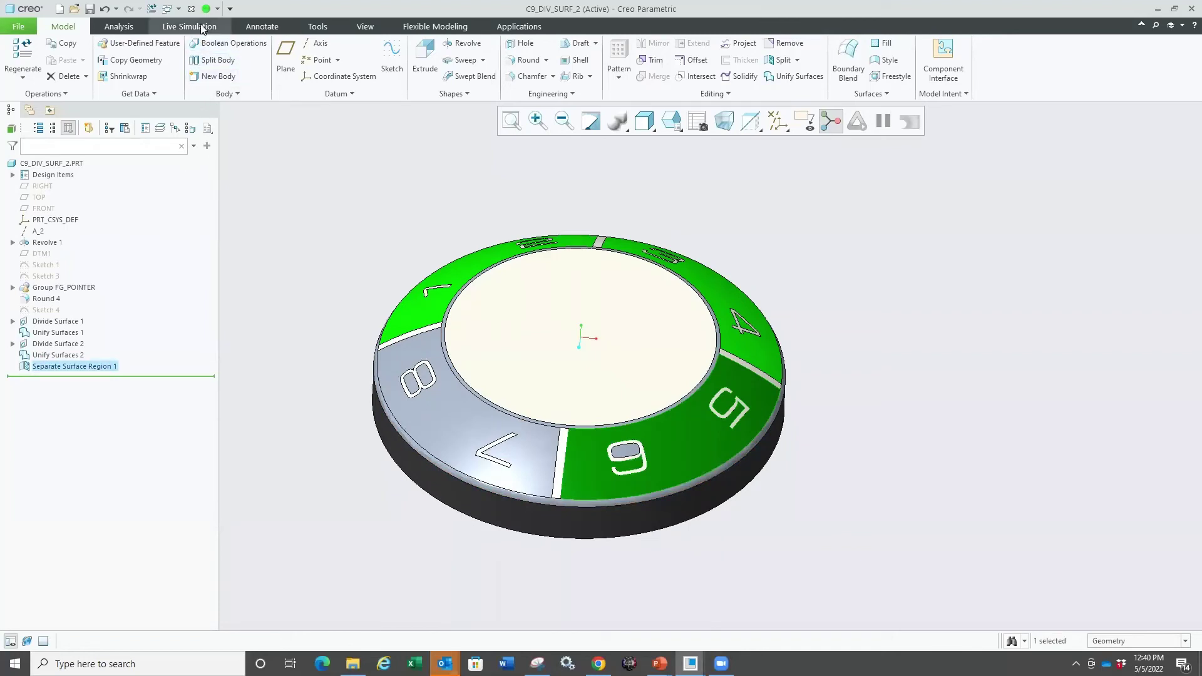
click(219, 9)
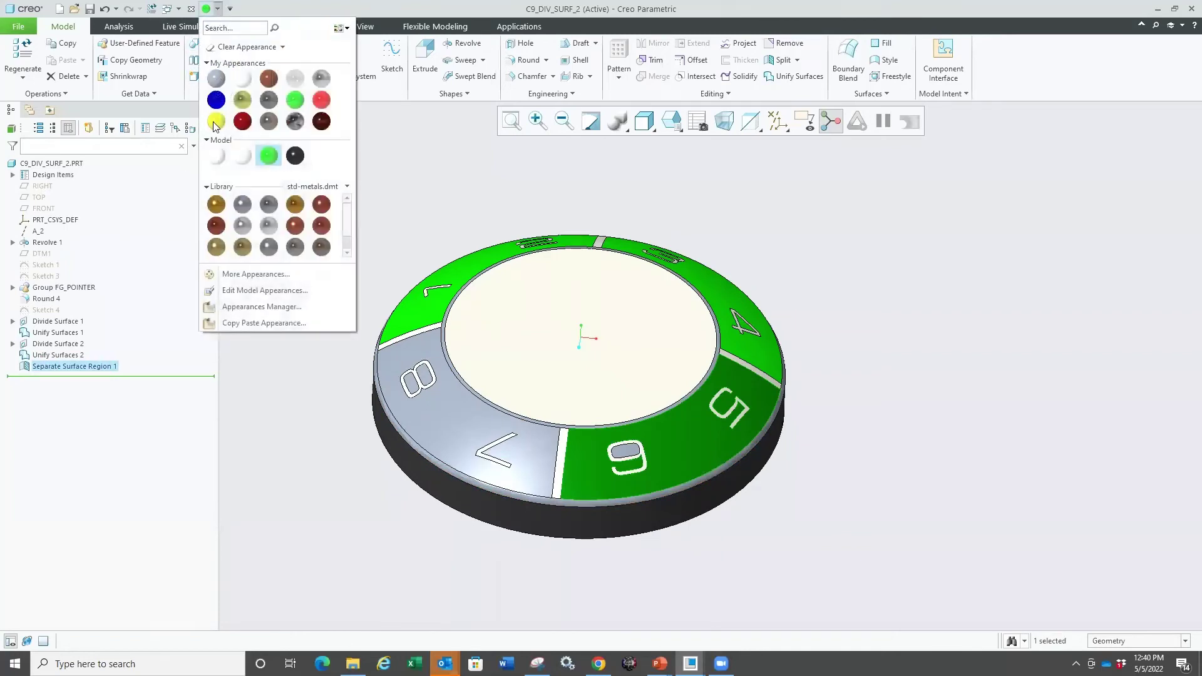
click(216, 121)
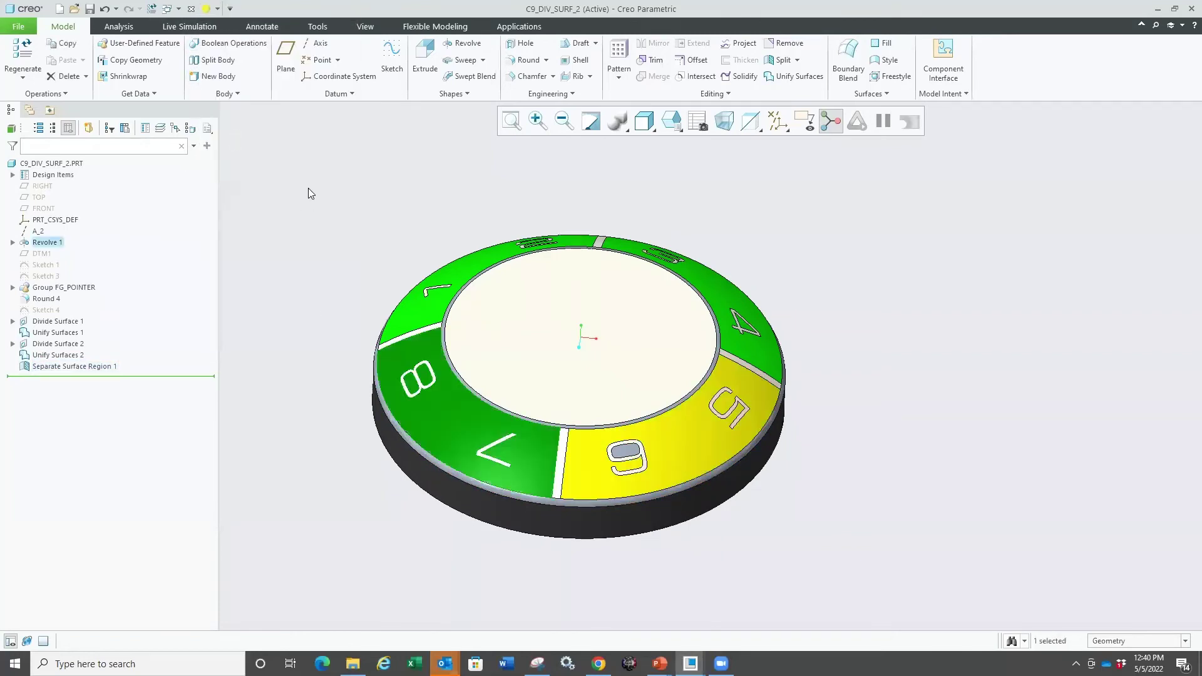
- Apply the dark red appearance to the ring section carrying numerals 7 and 8
click(218, 8)
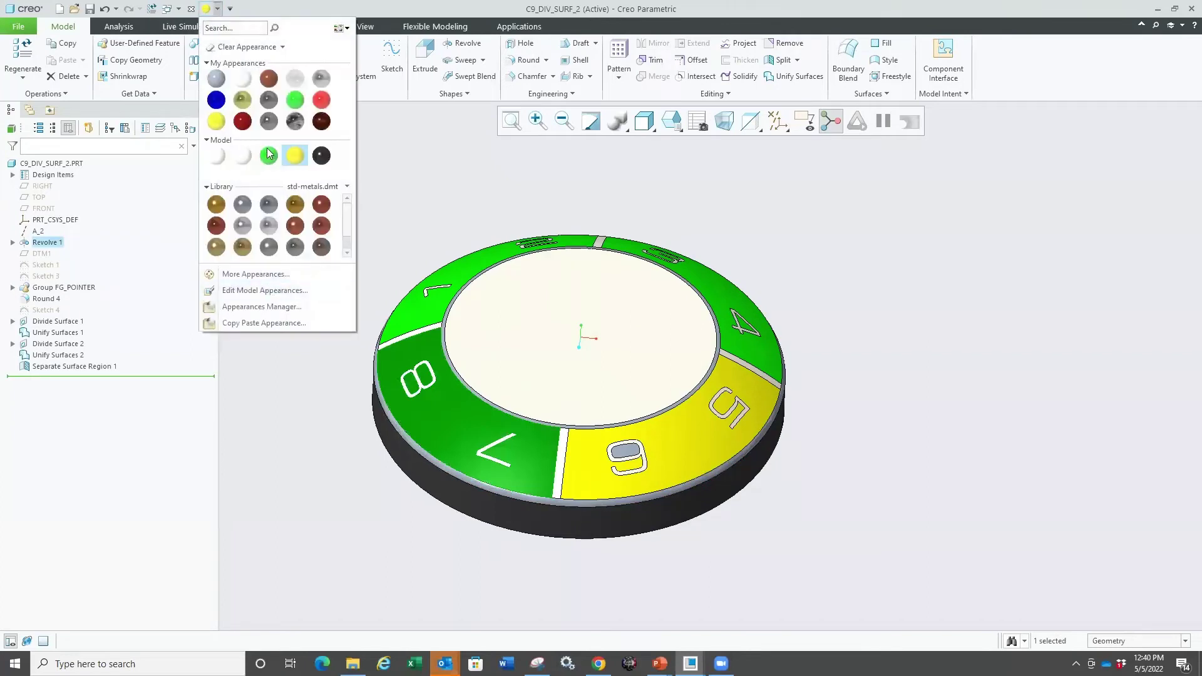
click(242, 121)
middle_drag(321, 265, 346, 327)
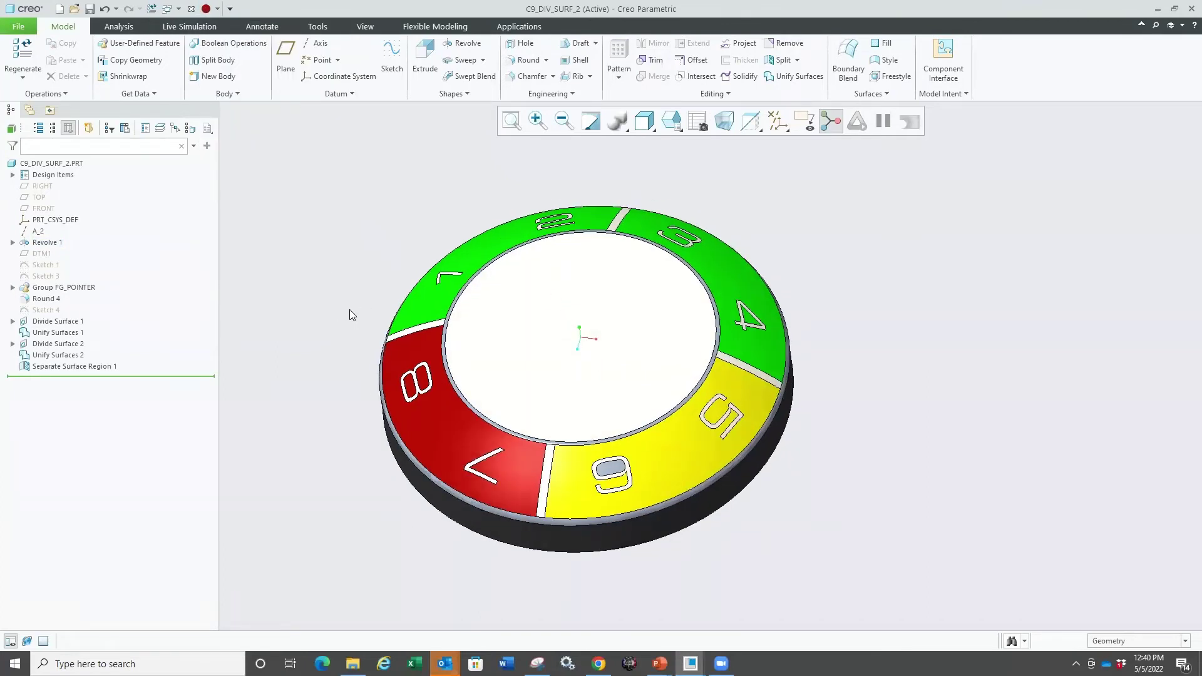
- Switch to the running PowerPoint slide show of Creo 9.0 webinar.pptx
key(super+Tab)
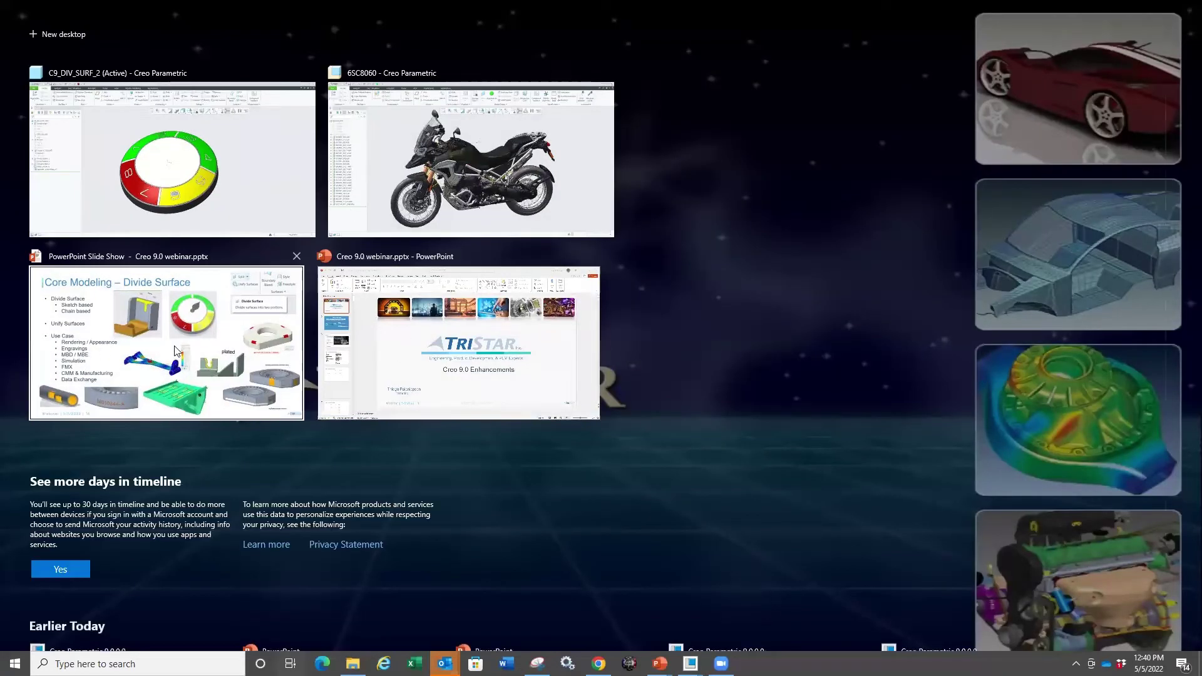
click(175, 351)
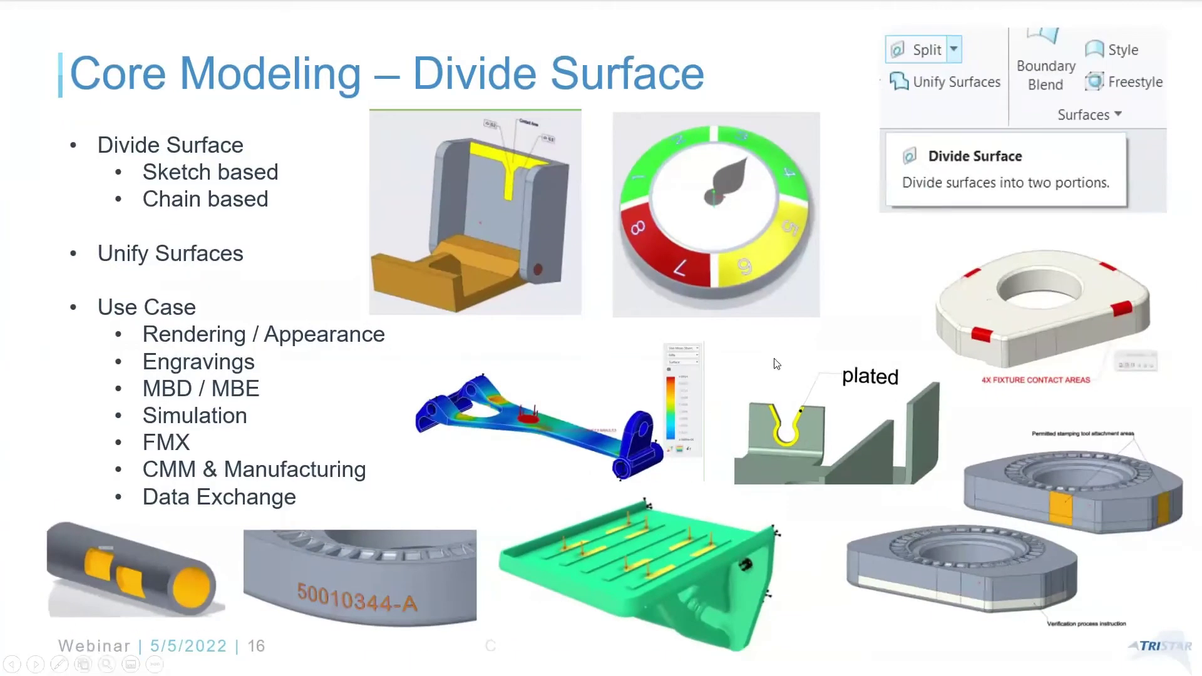